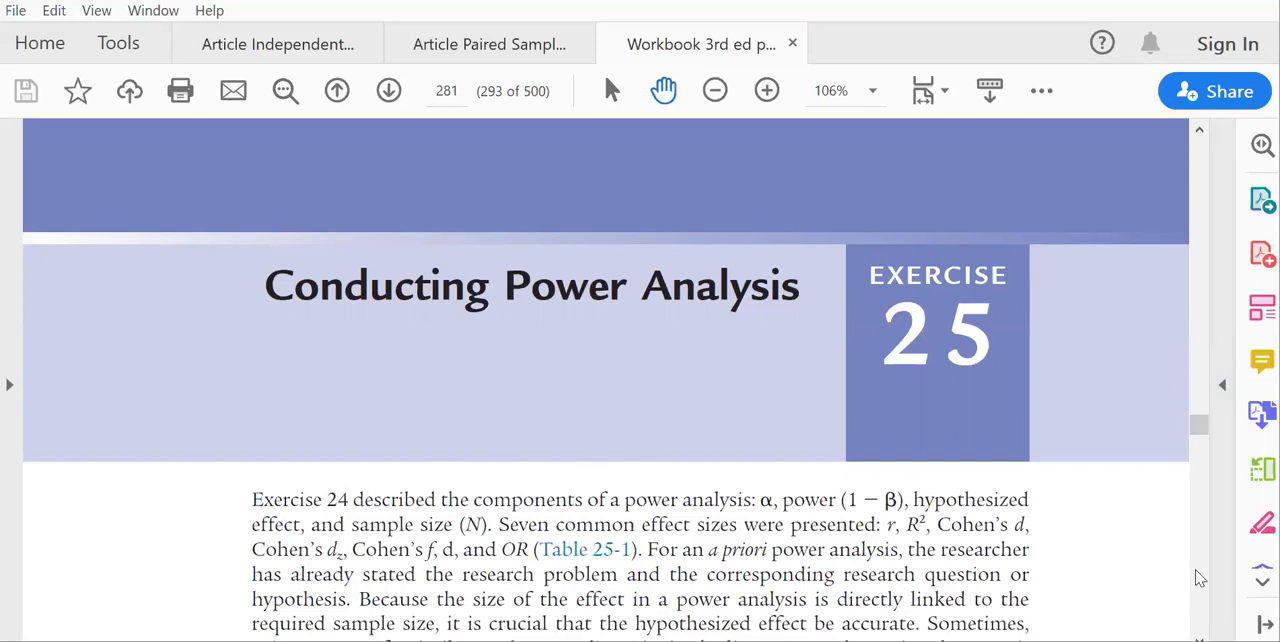
Read the Exercise 25 introduction, the effect size ranges in Table 25-1 and the instructions for Power Analysis 1: Cohen's d.
left_click(1199, 638)
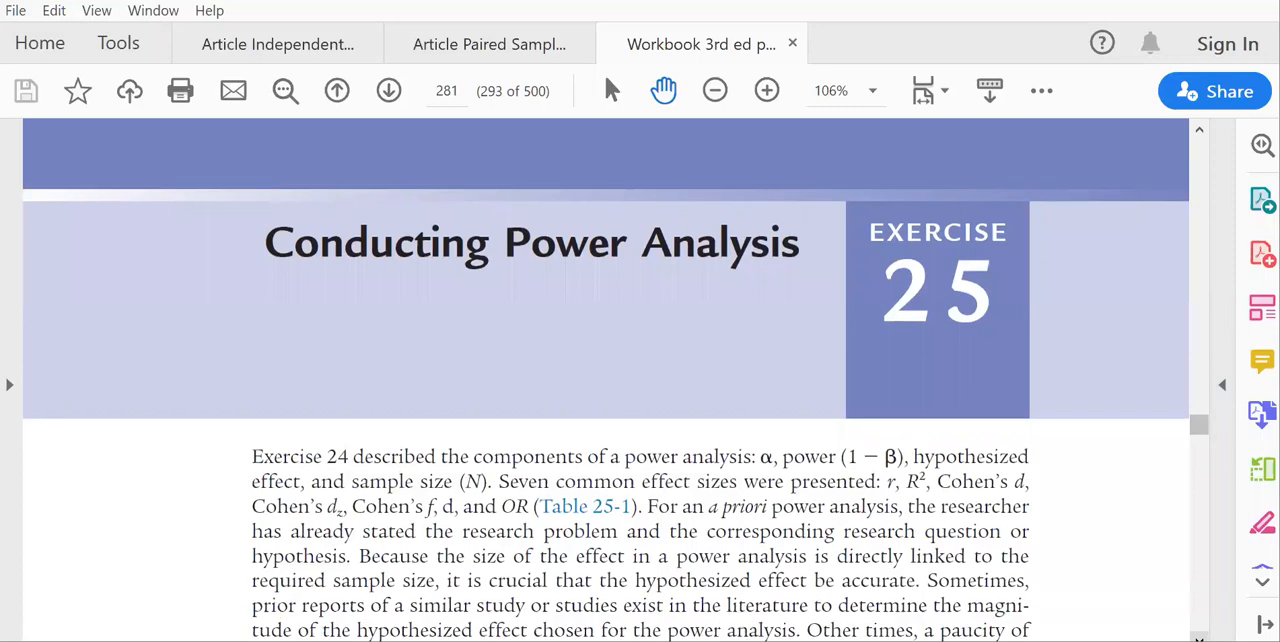
scroll(606, 380, "down", 4)
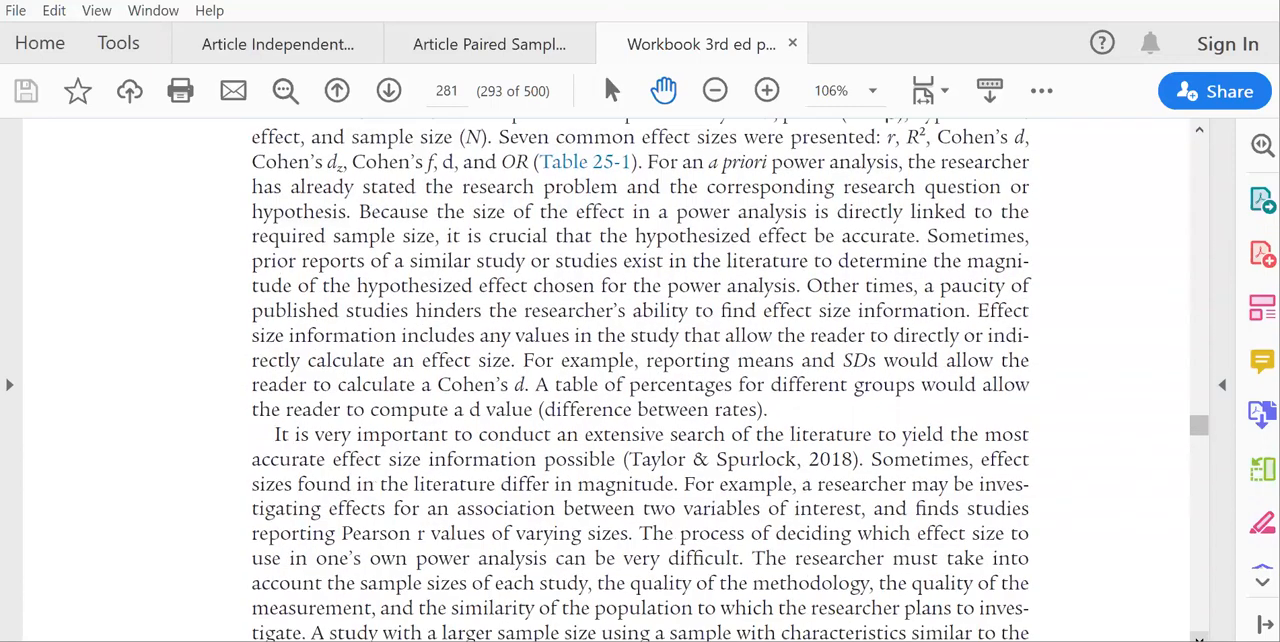
scroll(606, 380, "down", 4)
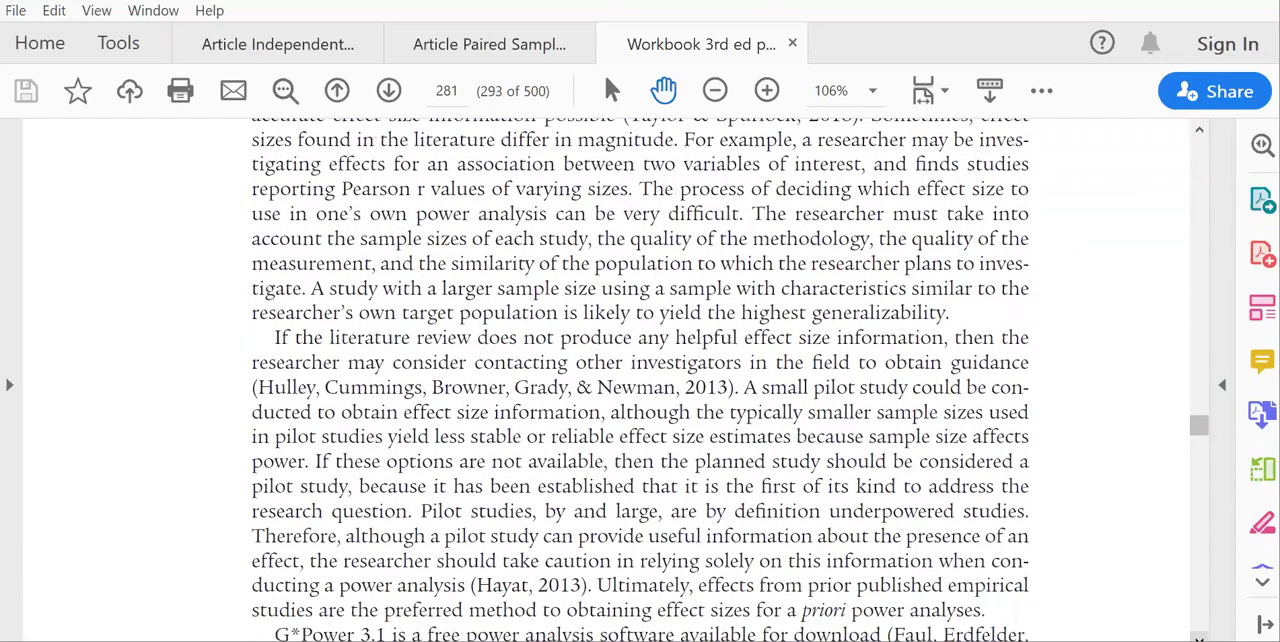
left_click(1198, 600)
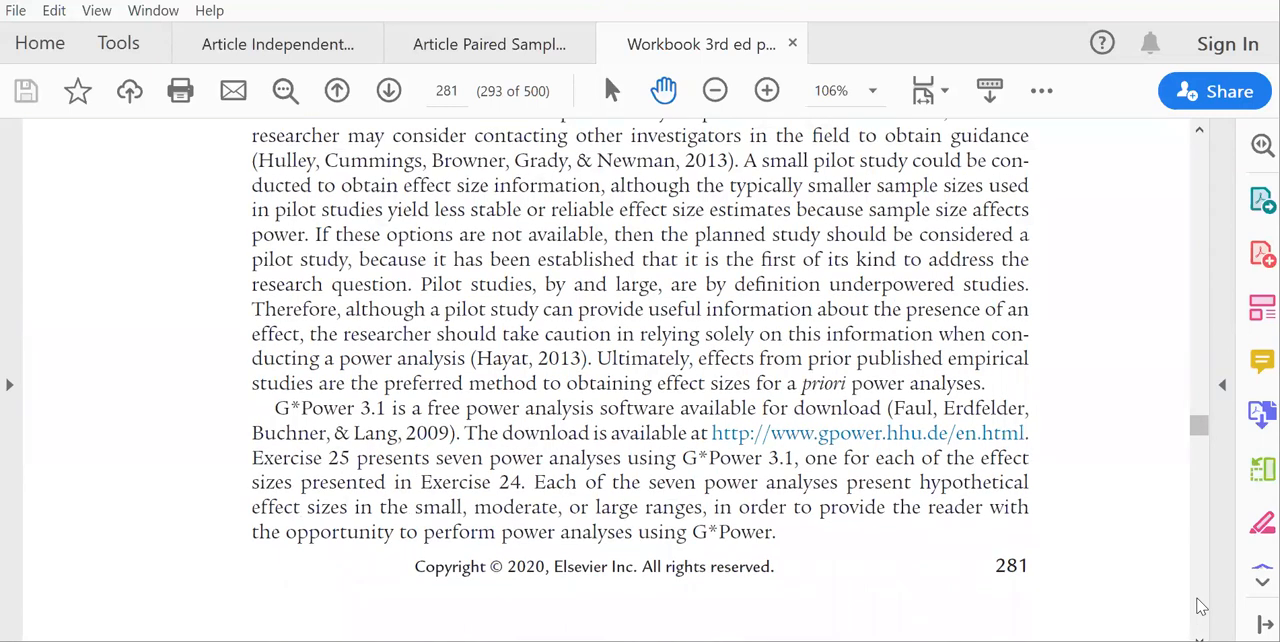
left_click(1198, 600)
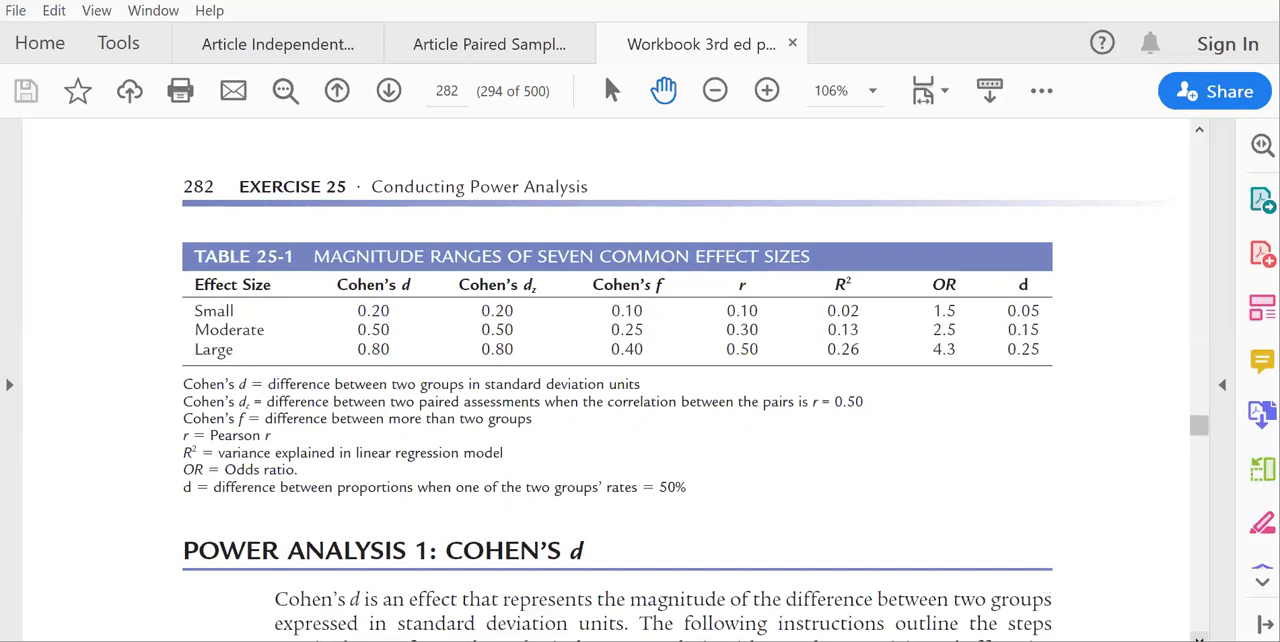
scroll(920, 440, "down", 3)
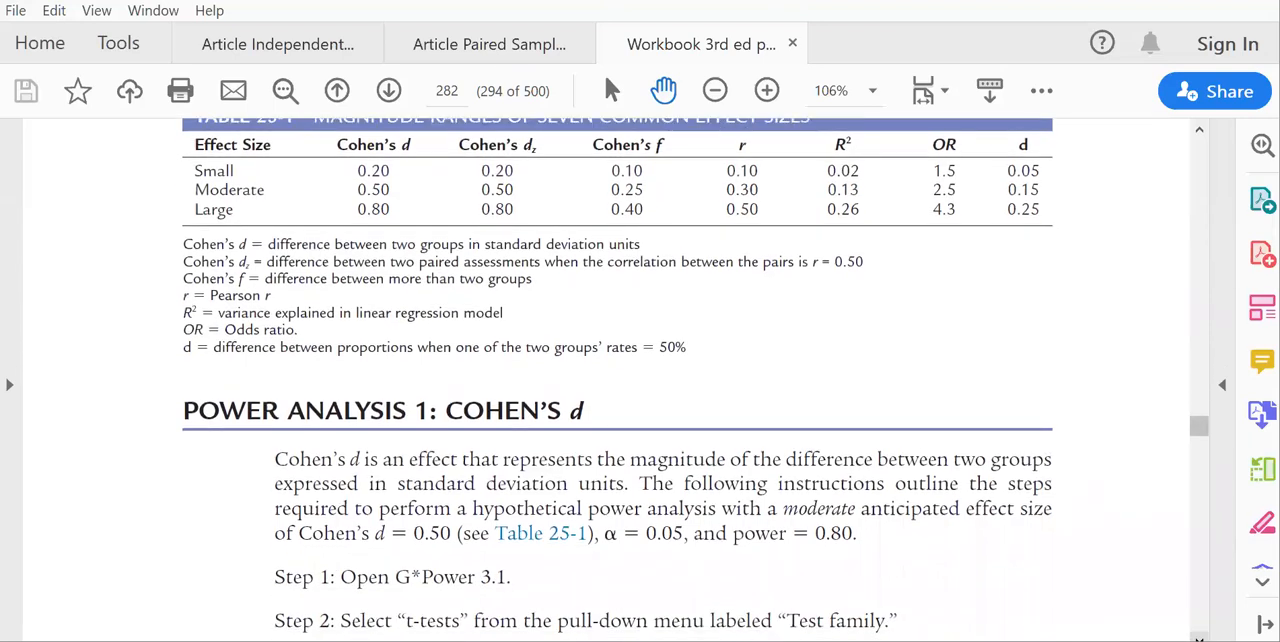
left_click(1199, 638)
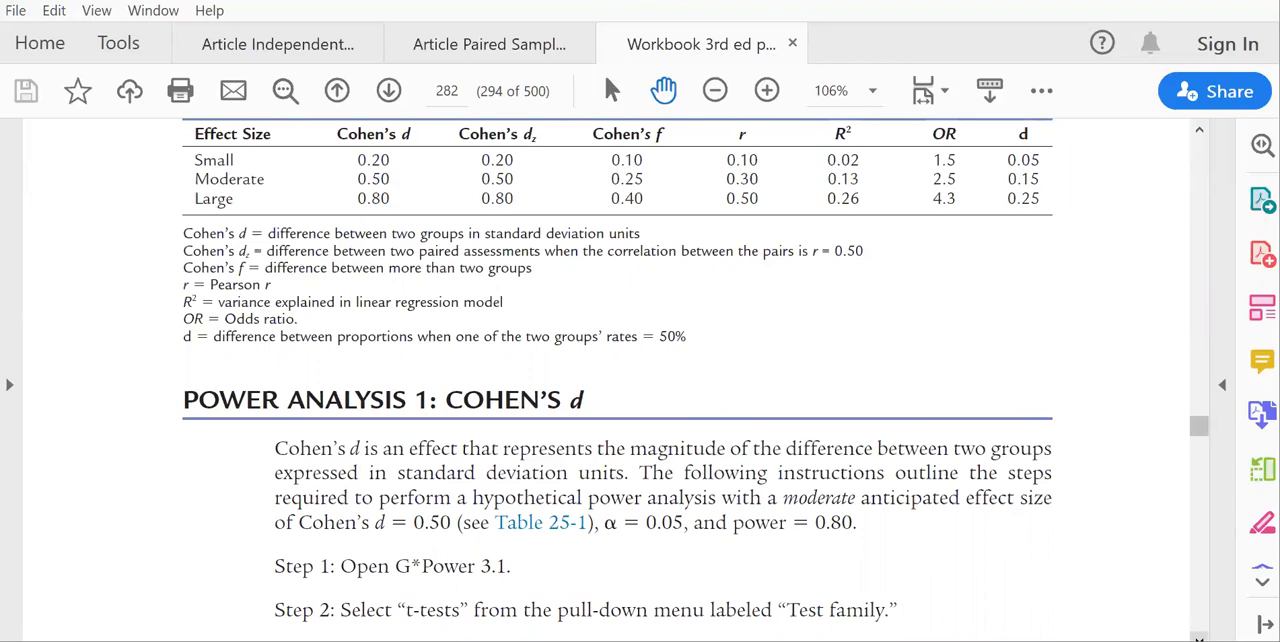
left_click(1199, 638)
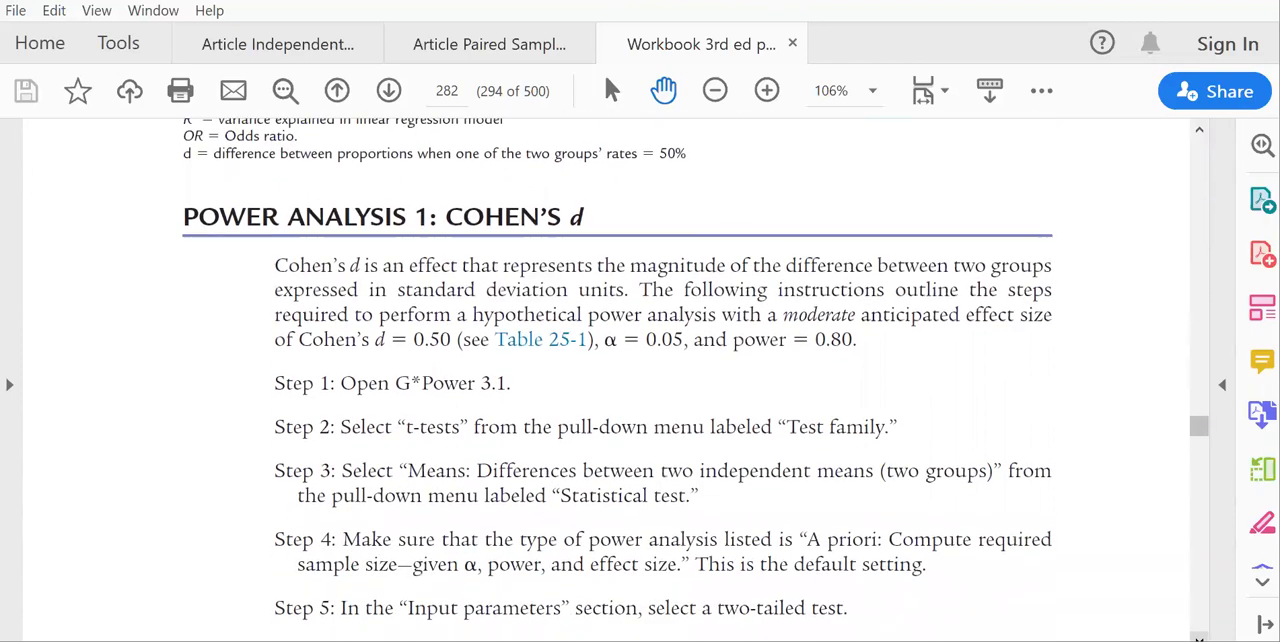
left_click(1199, 638)
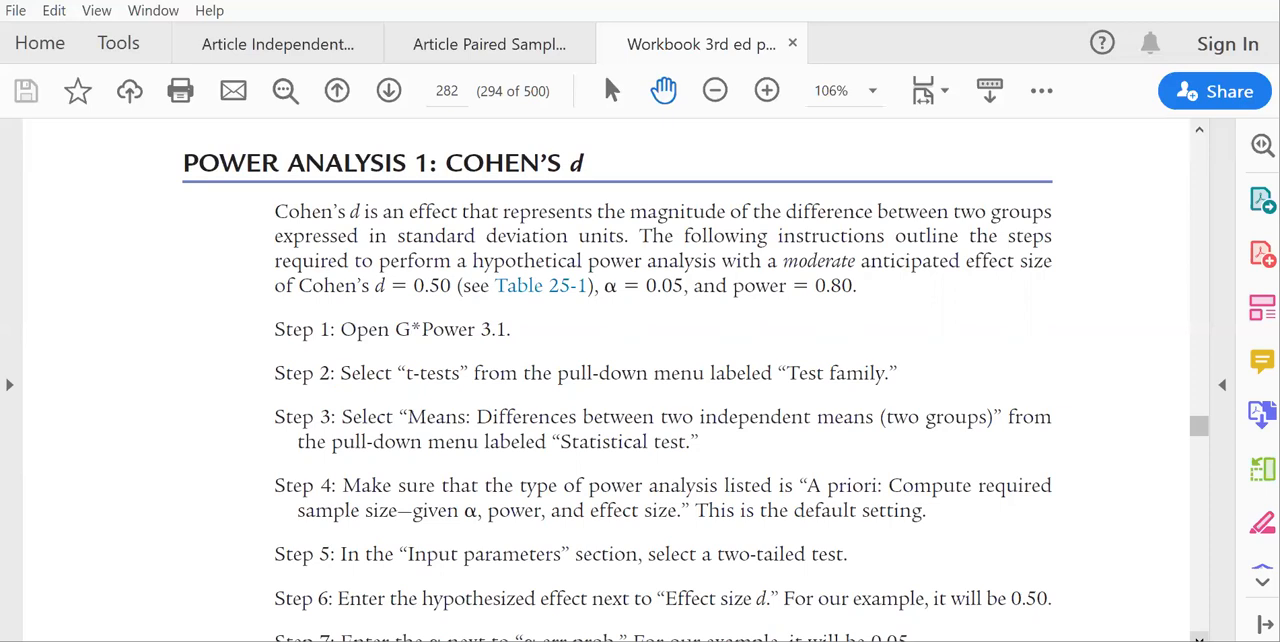
Switch to G*Power and set the independent-means t test to two tails with a power of 0.80.
key("alt+Tab")
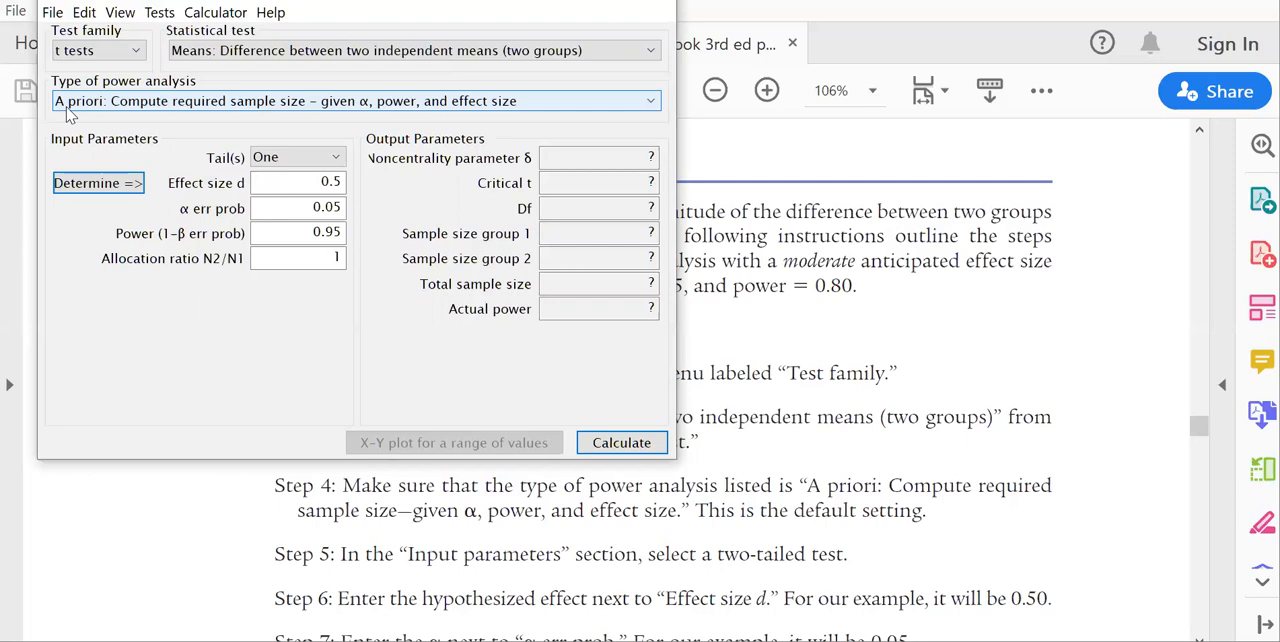
left_click(330, 160)
left_click(323, 192)
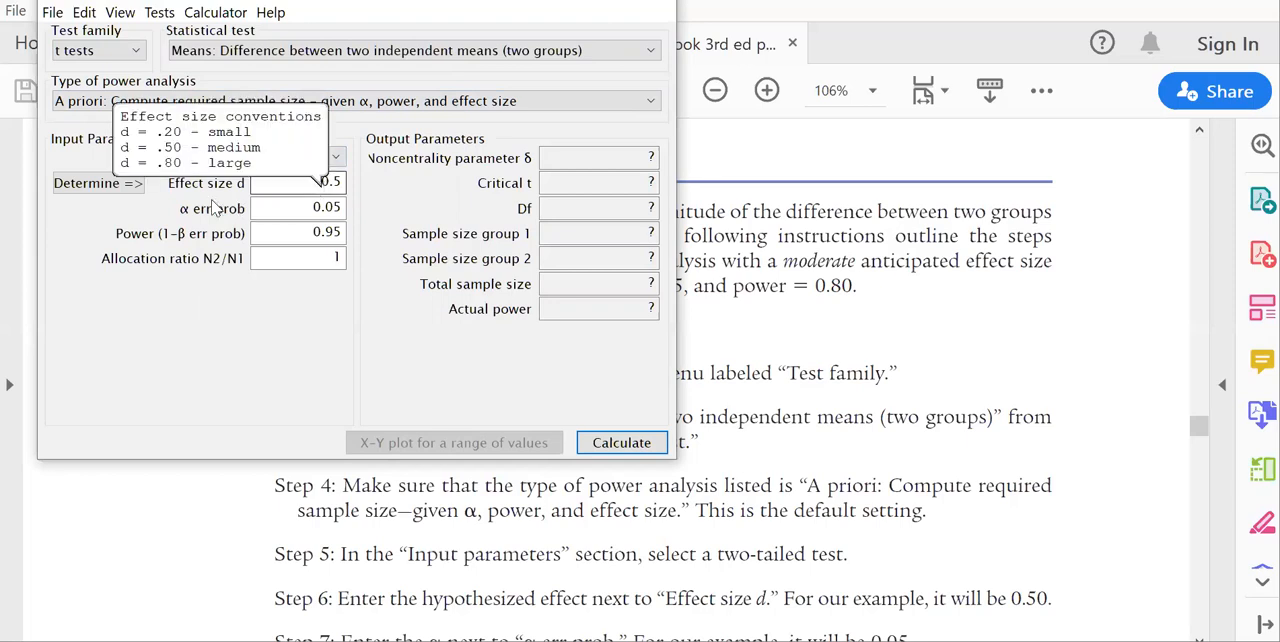
left_click(339, 181)
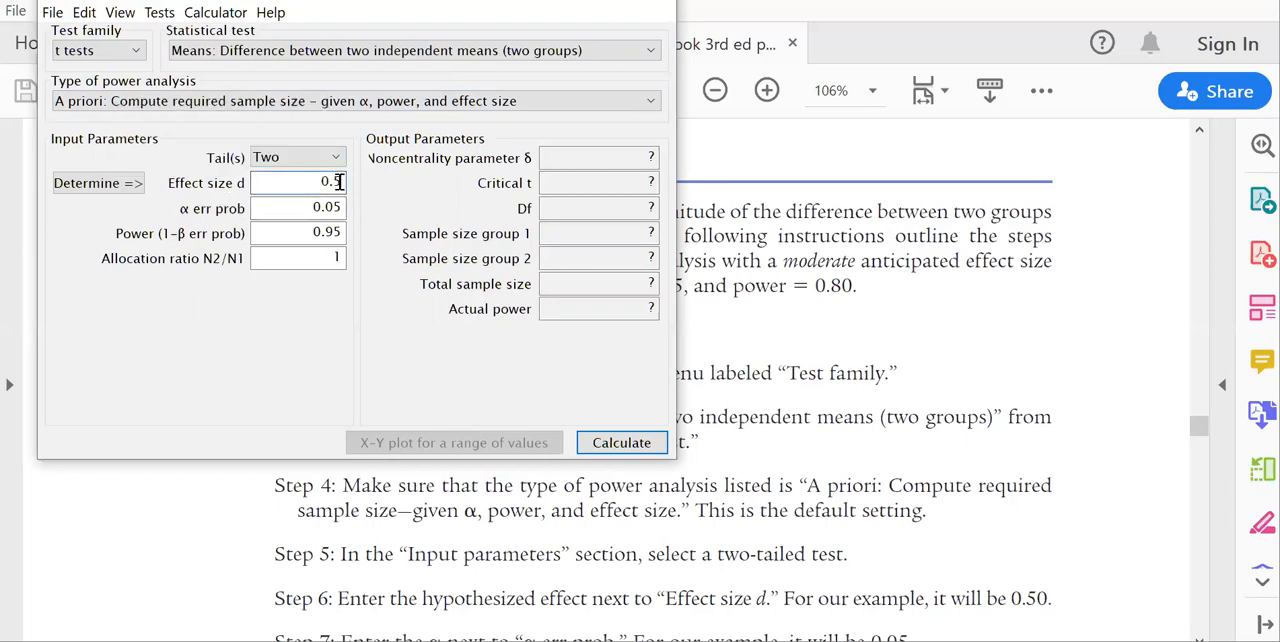
left_click(342, 207)
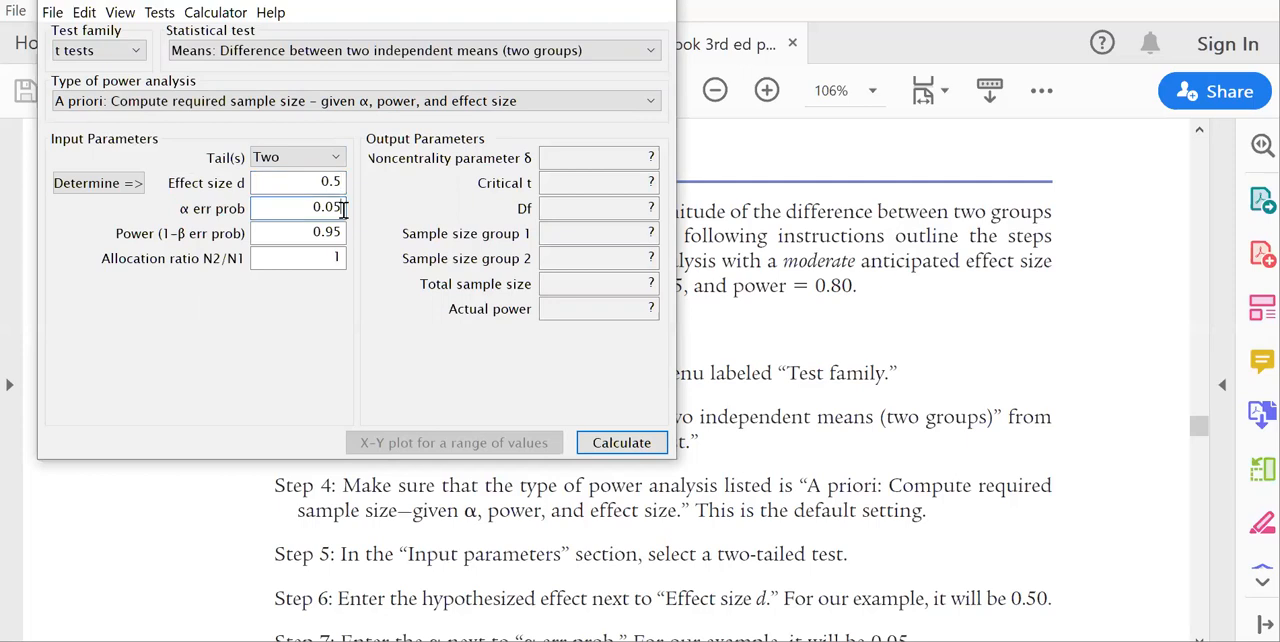
left_click(343, 231)
key("BackSpace")
key("BackSpace")
type("80")
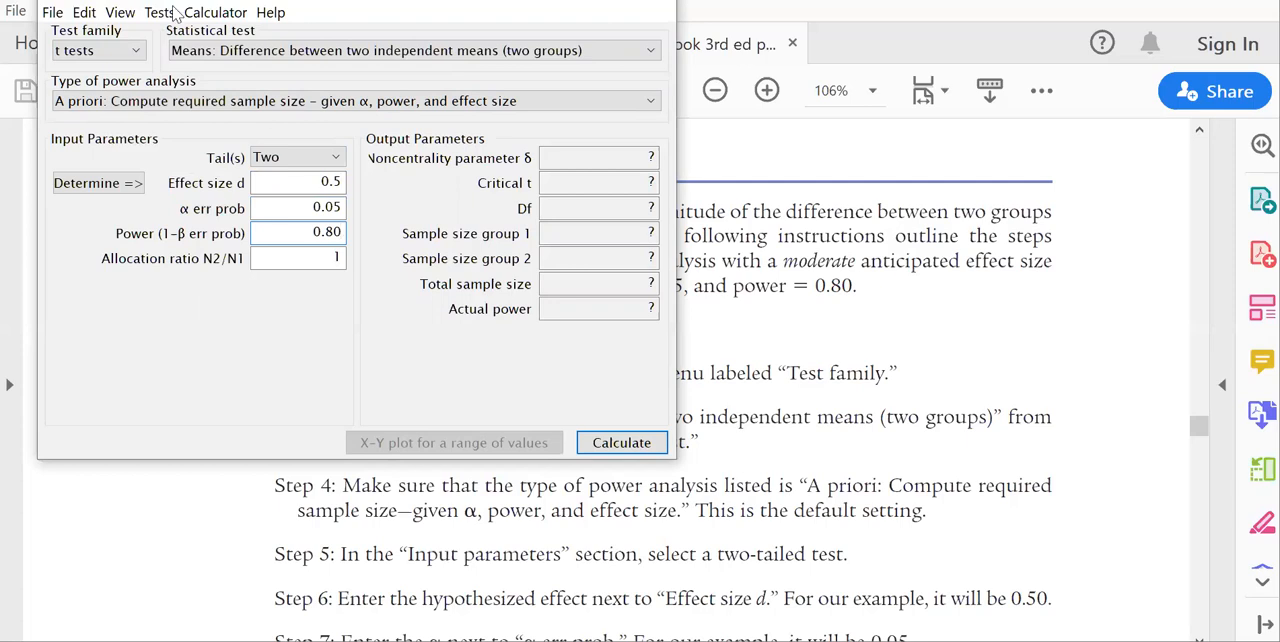
Show the plot area above the test settings and hide it again.
left_click(120, 15)
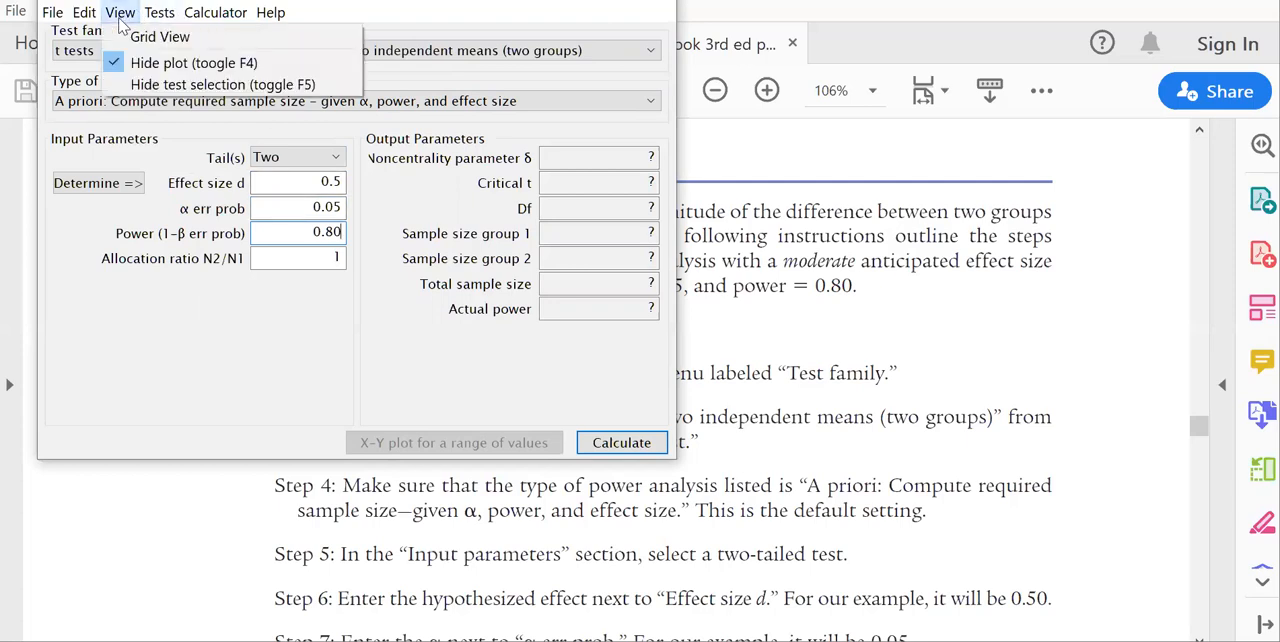
left_click(178, 63)
left_click(120, 12)
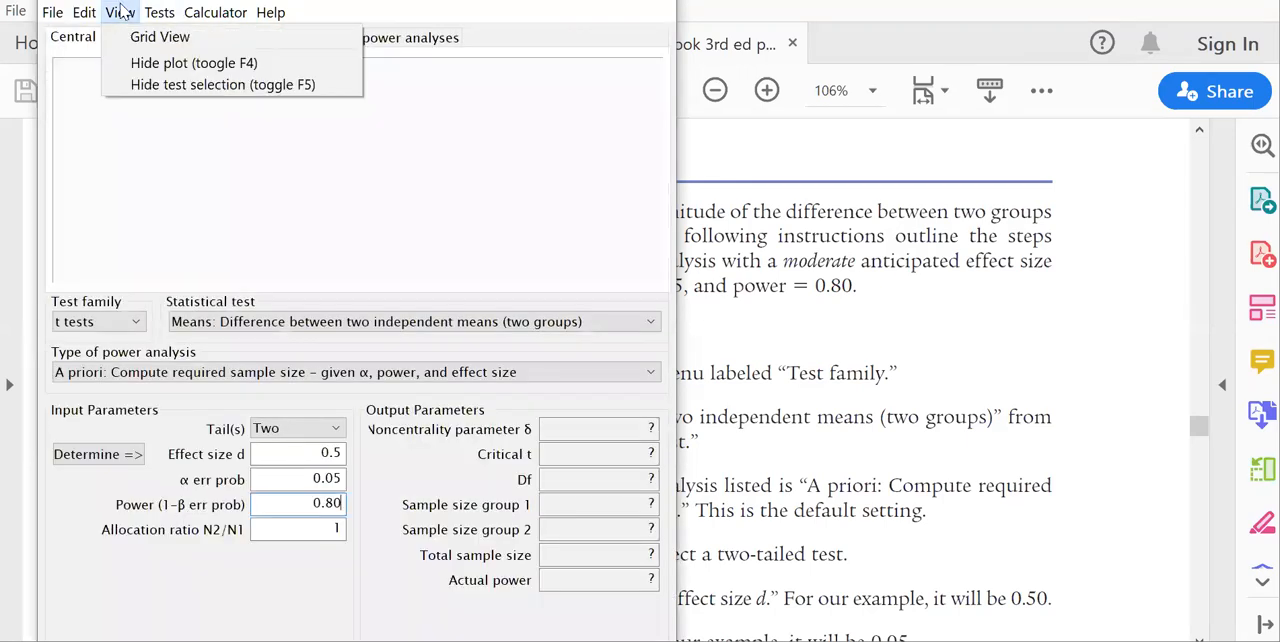
left_click(168, 63)
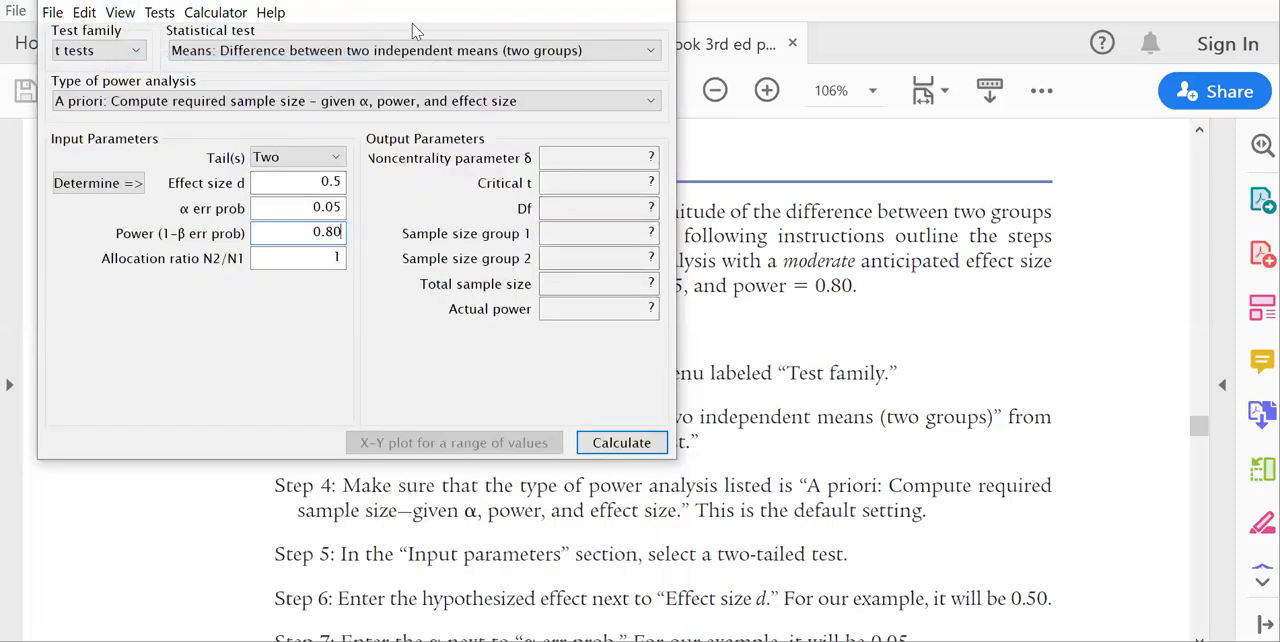
Calculate the required sample size from the entered parameters and highlight the effect size d value.
left_click(621, 443)
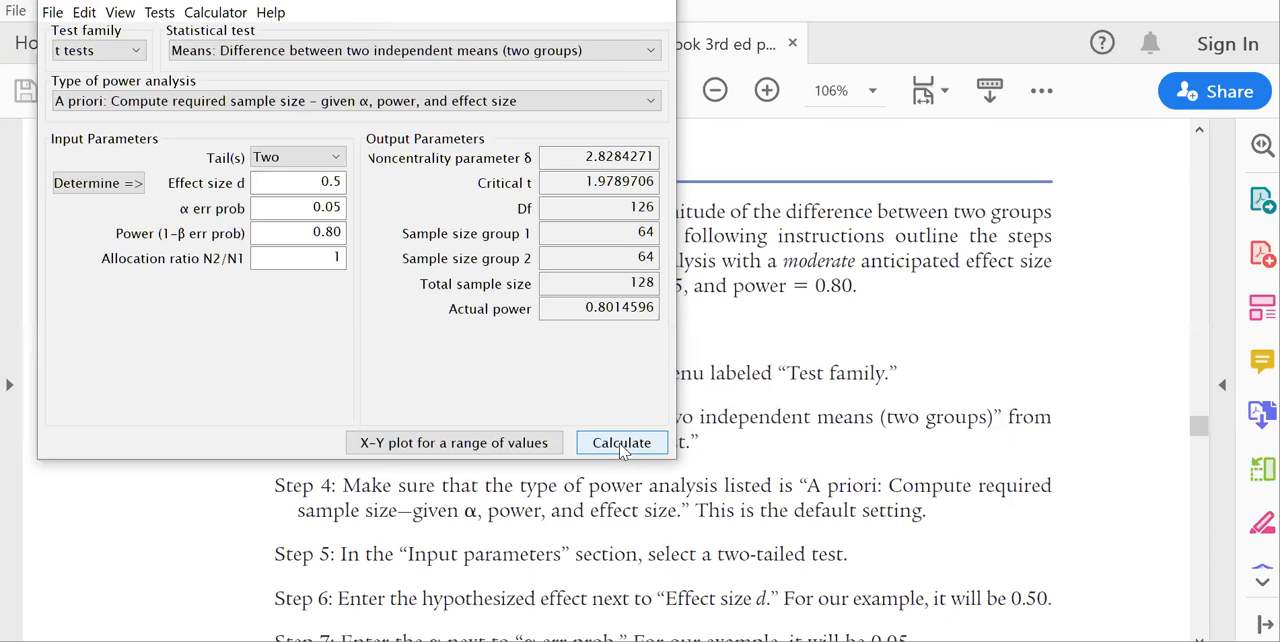
left_click_drag(300, 183, 364, 184)
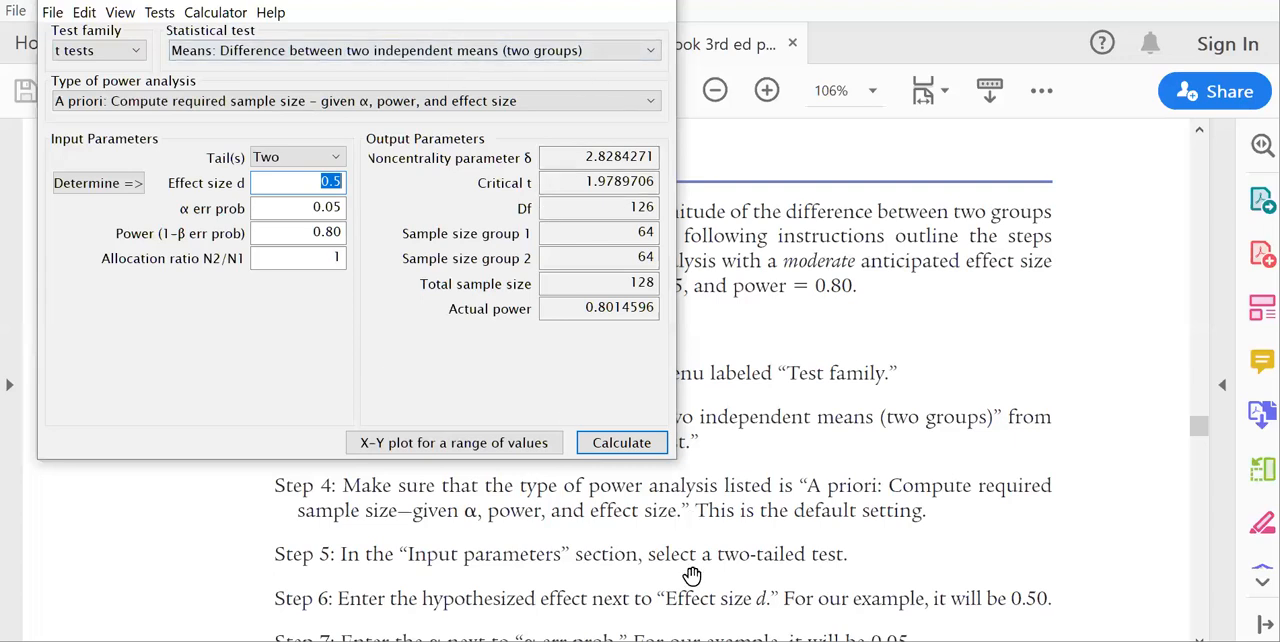
Switch to the independent samples article in the PDF reader and read its title, abstract and research hypotheses.
left_click(608, 641)
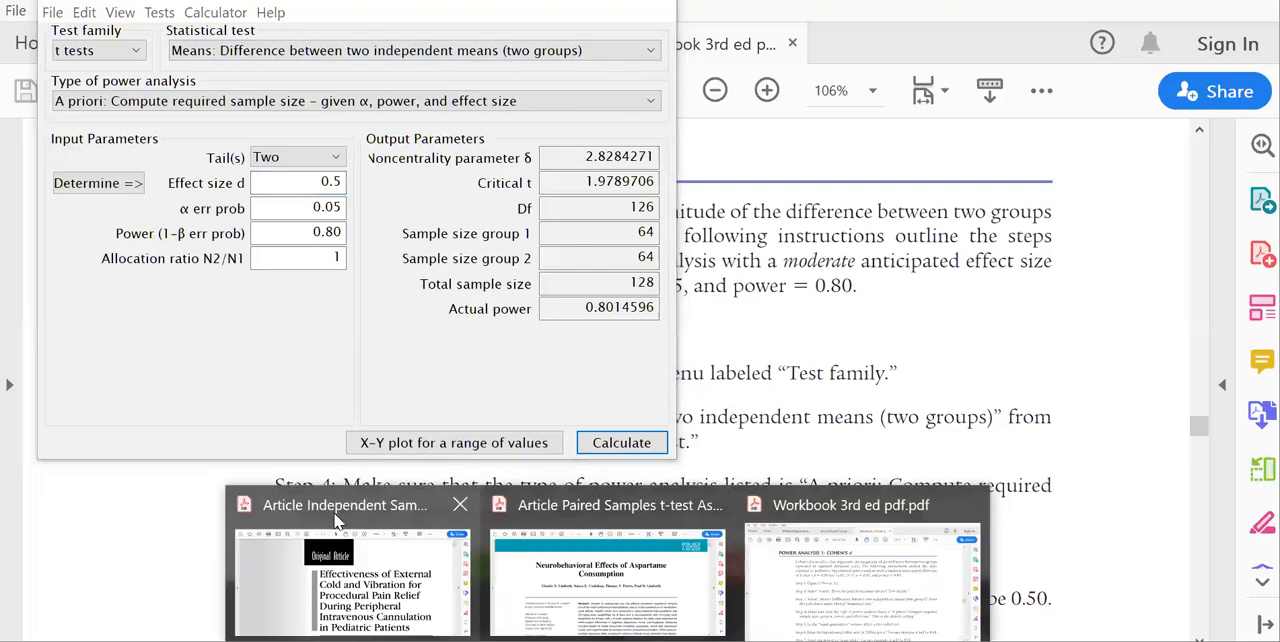
left_click(868, 412)
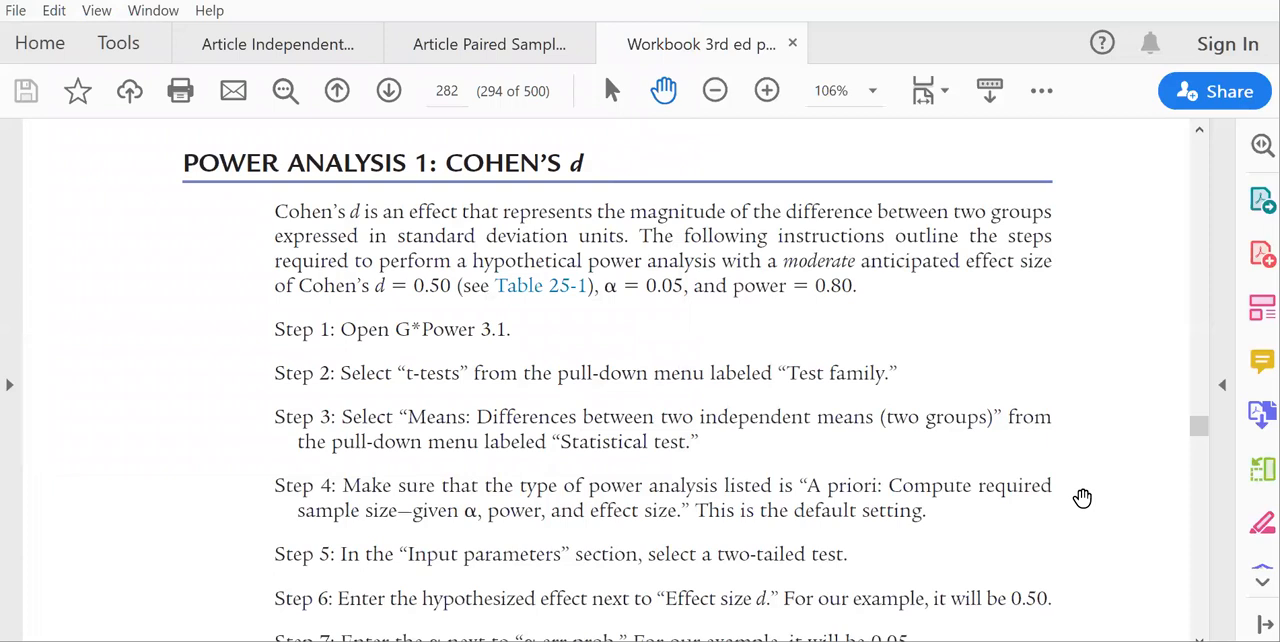
left_click(290, 46)
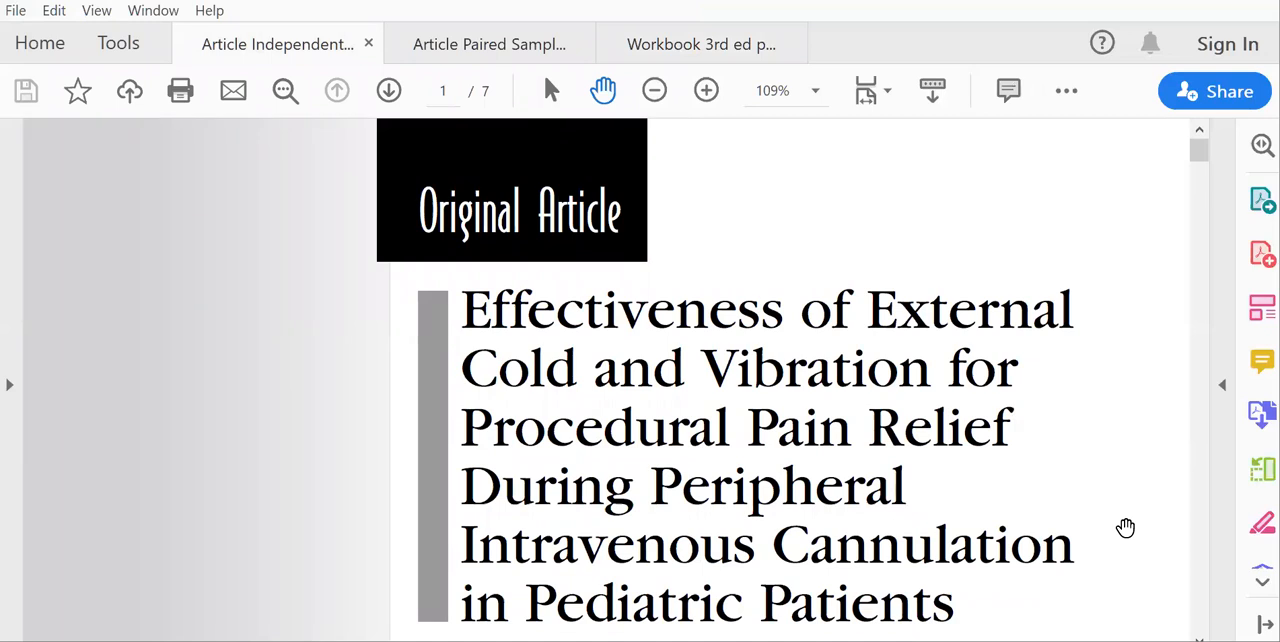
scroll(1199, 636, "down", 2)
scroll(790, 400, "down", 3)
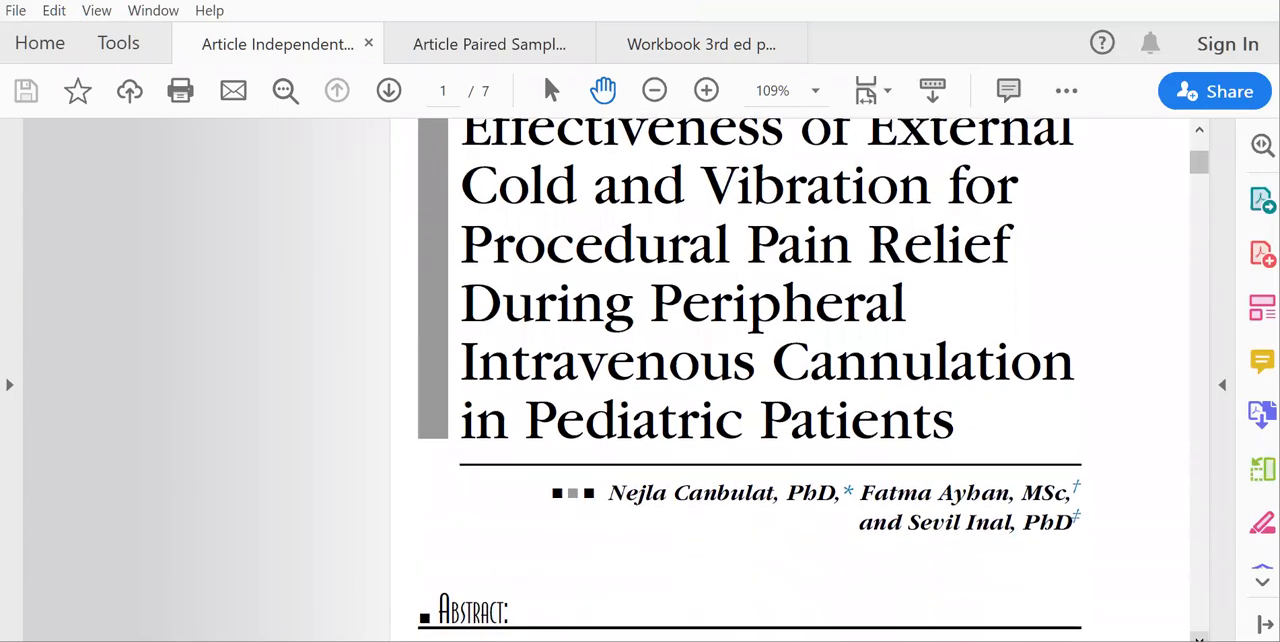
scroll(790, 400, "down", 2)
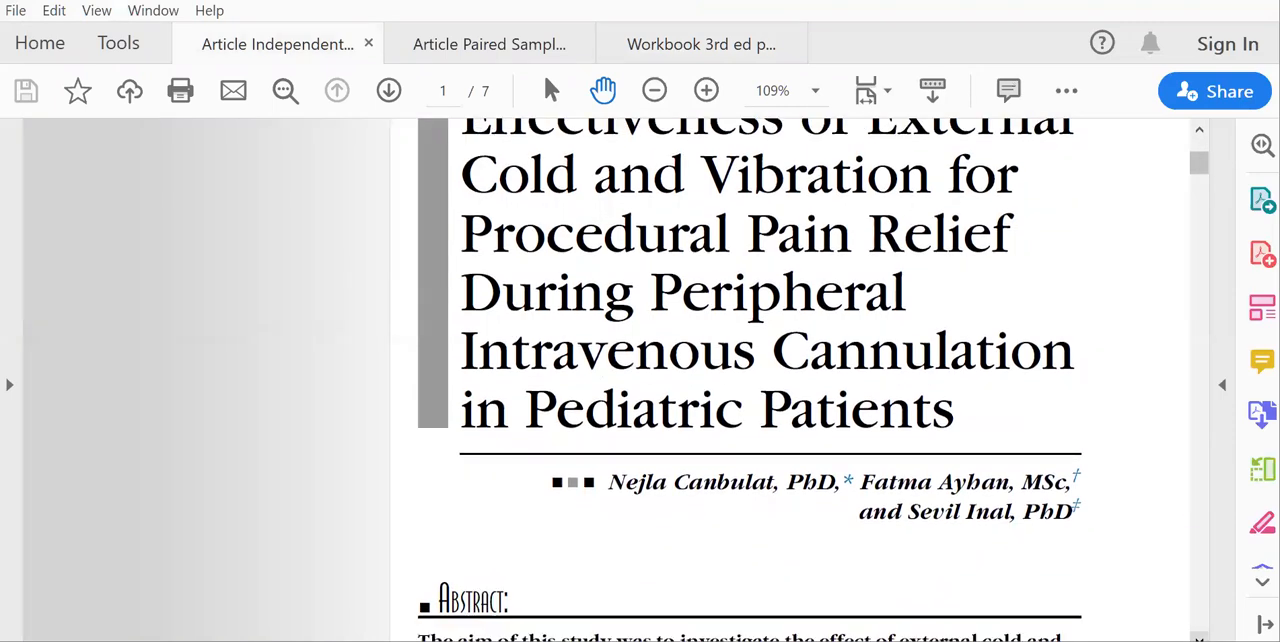
scroll(790, 400, "down", 2)
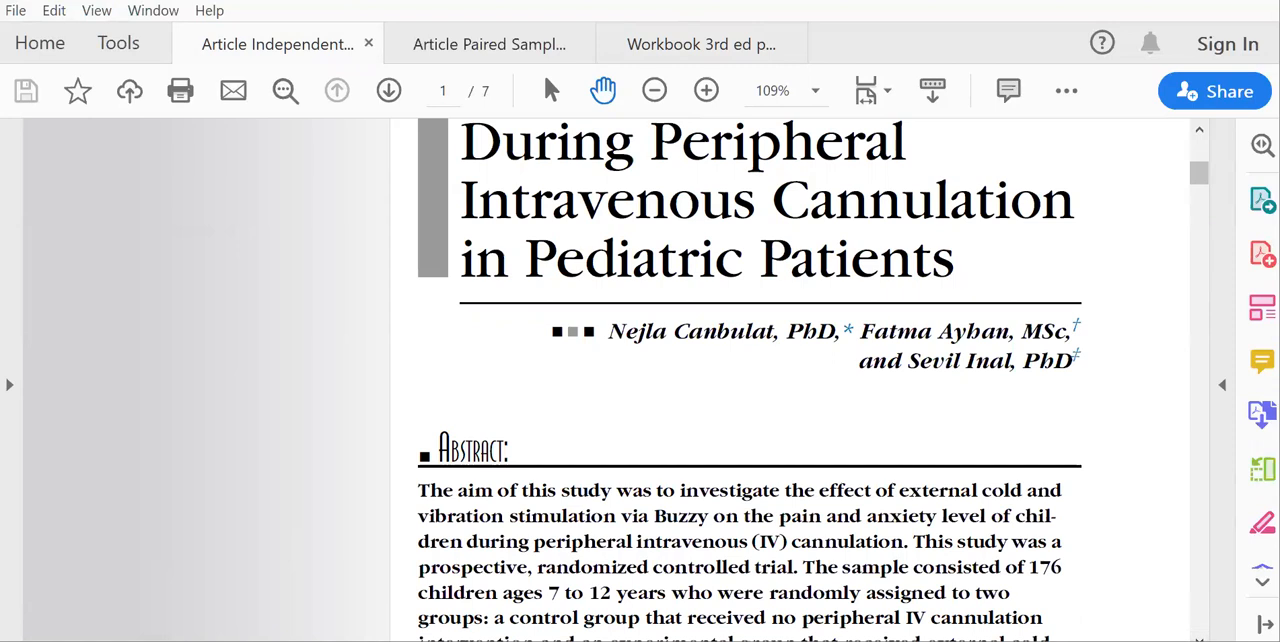
scroll(750, 380, "down", 10)
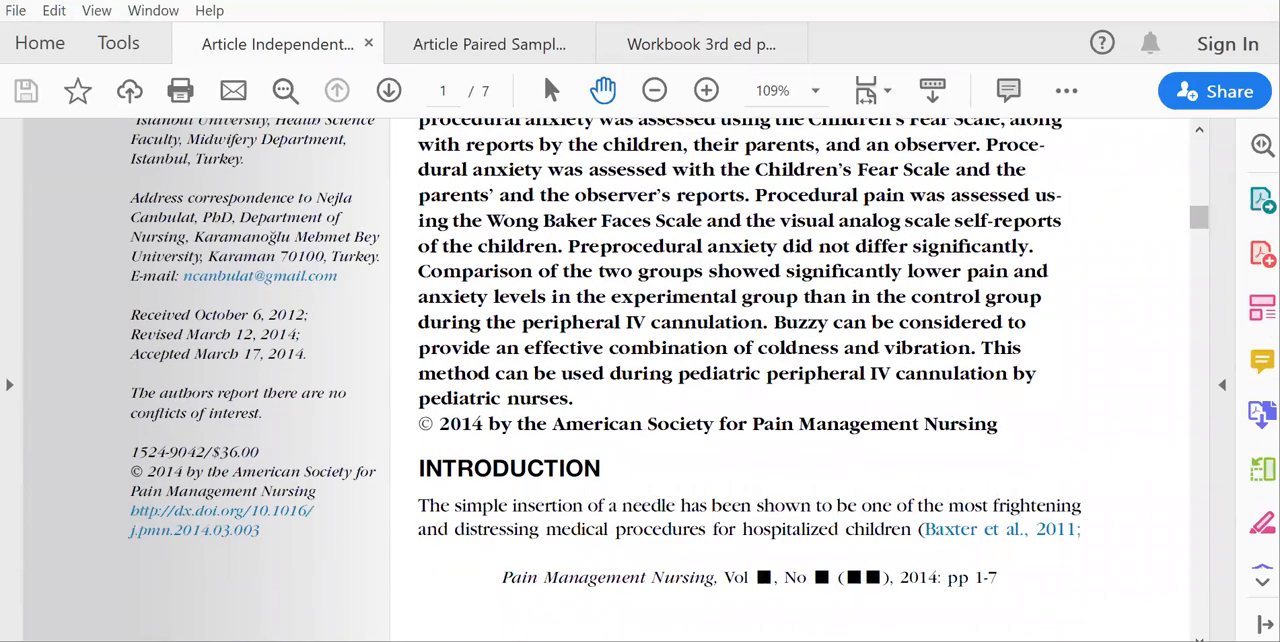
scroll(750, 380, "down", 15)
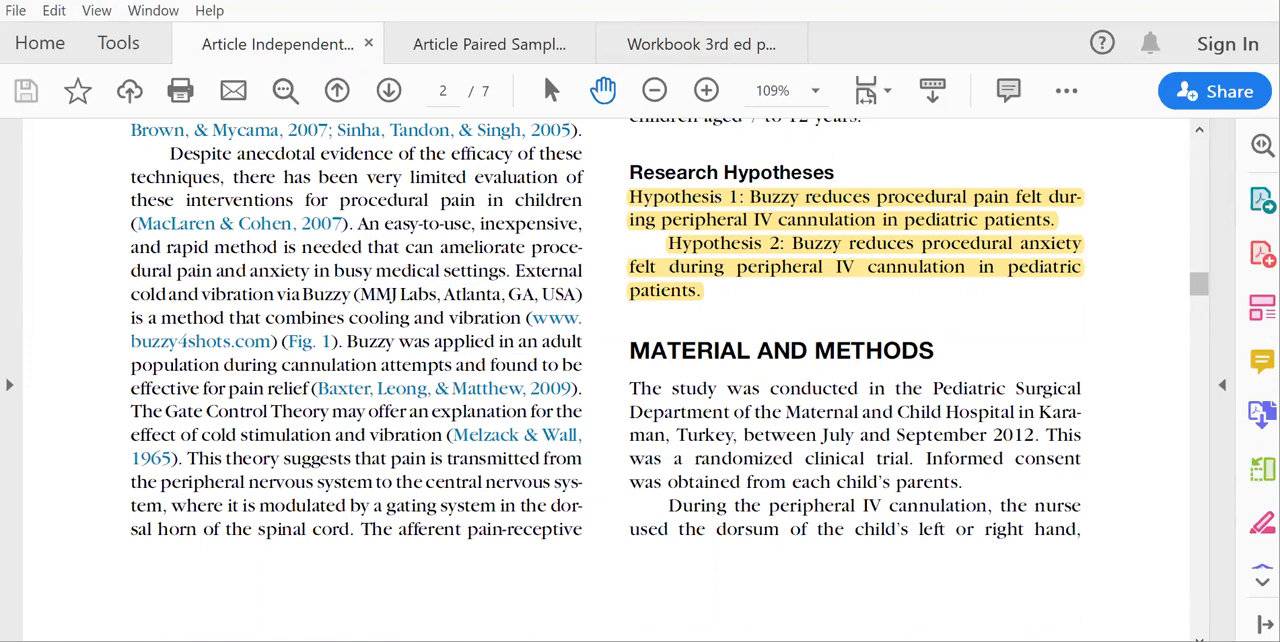
Examine the article's procedure, data analysis and Table 1, ending at Table 2 on the groups' procedural pain levels.
key("Page_Down")
key("Page_Down")
key("Page_Down")
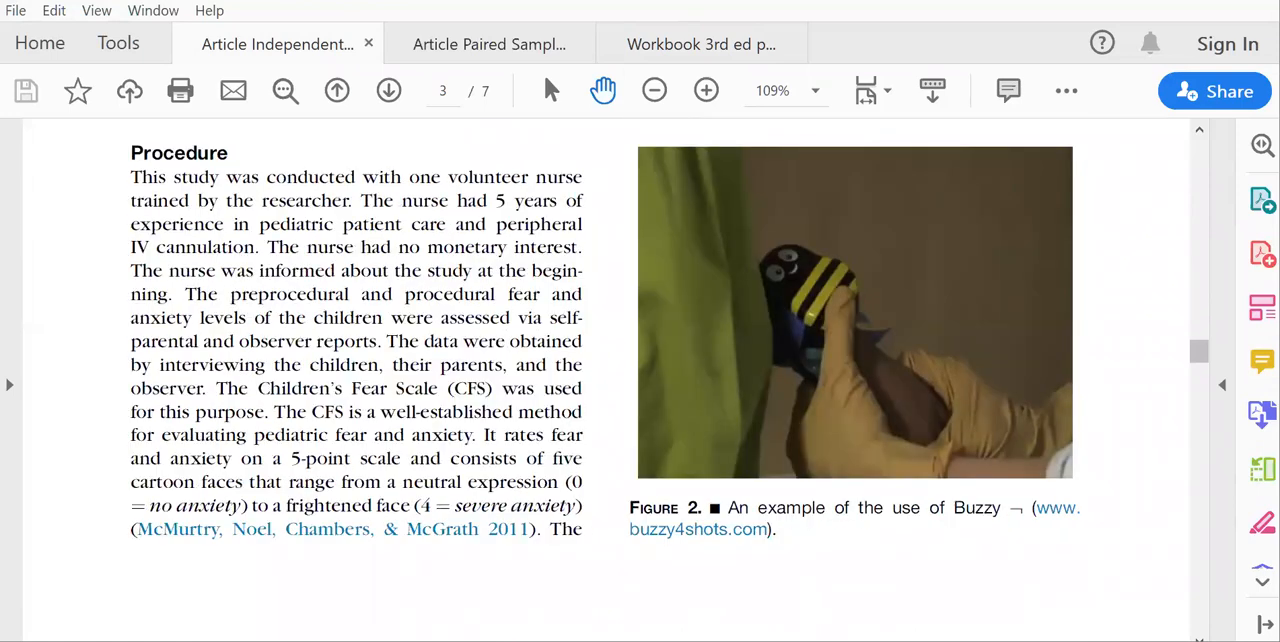
key("Page_Down")
key("Page_Down")
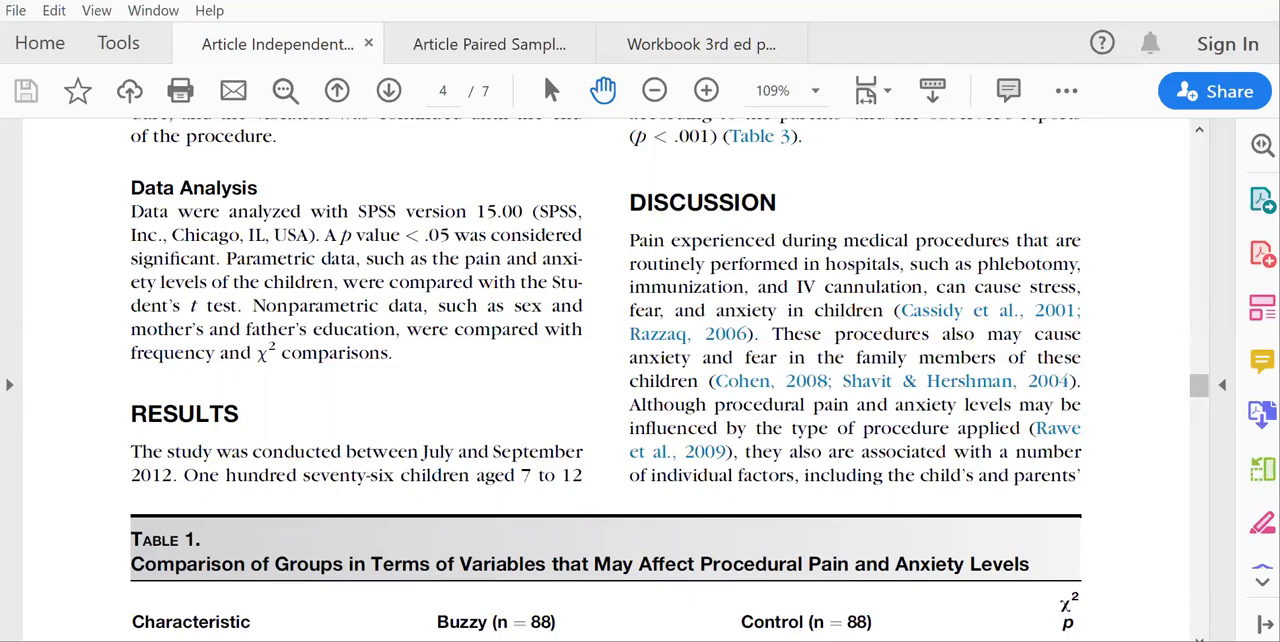
scroll(606, 380, "down", 4)
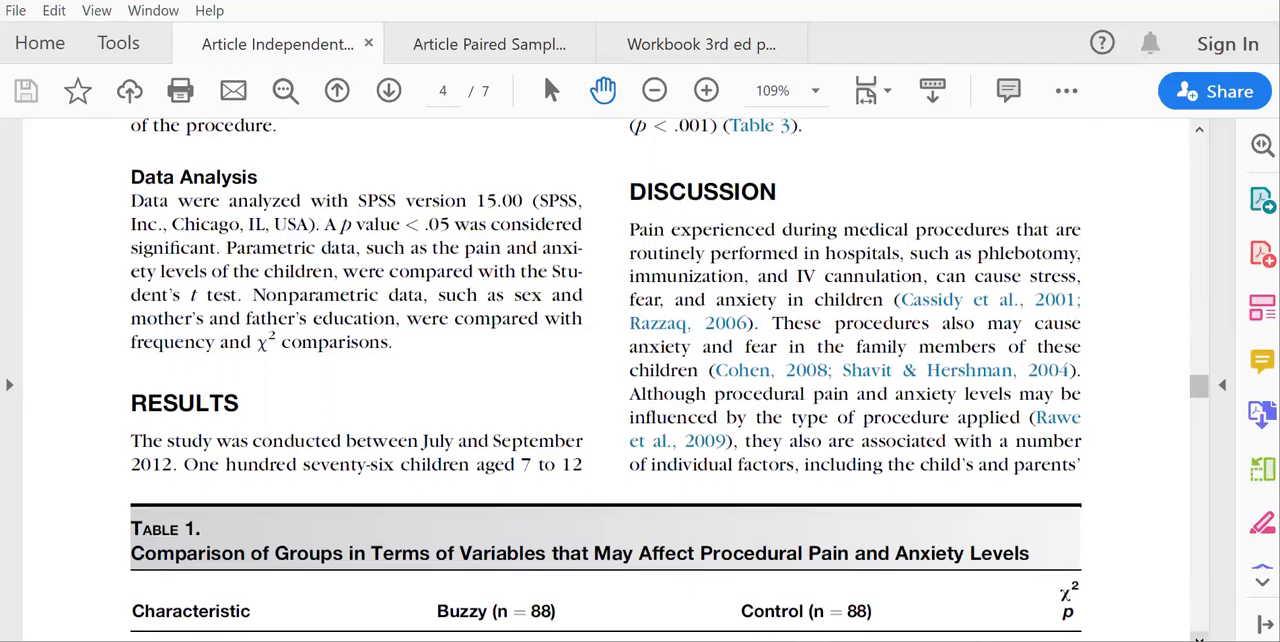
scroll(606, 380, "down", 2)
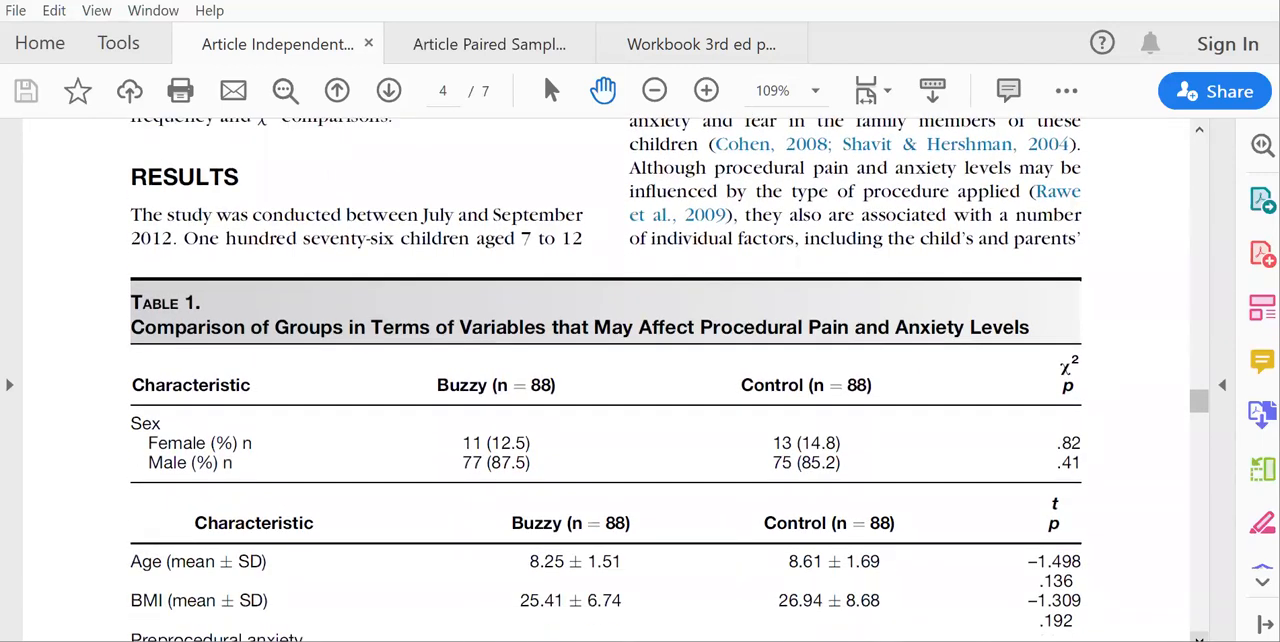
scroll(1205, 610, "down", 8)
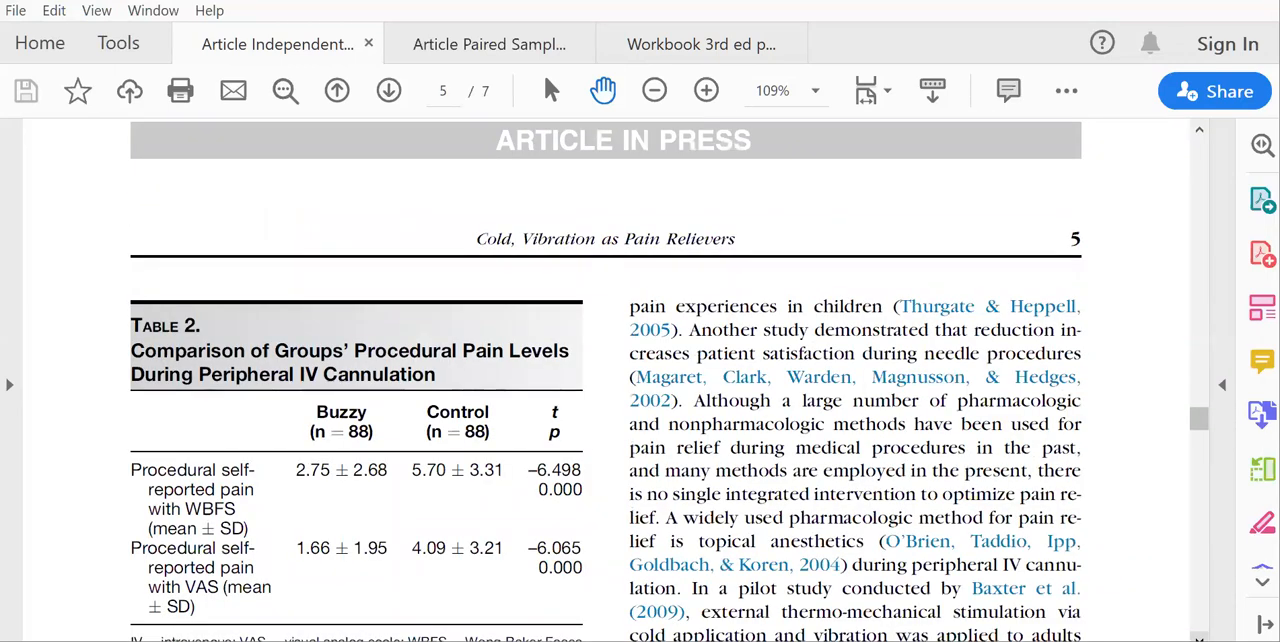
scroll(606, 380, "down", 3)
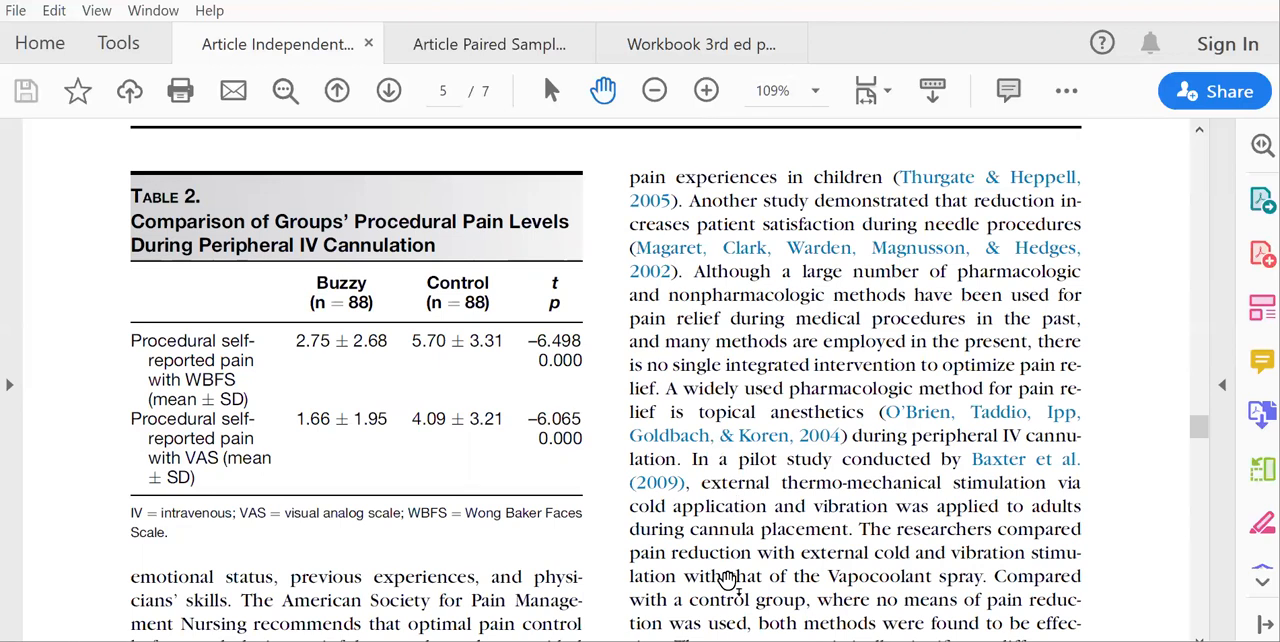
Switch to G*Power and open the effect size calculator for the means and standard deviations of two equal-sized groups.
left_click(729, 640)
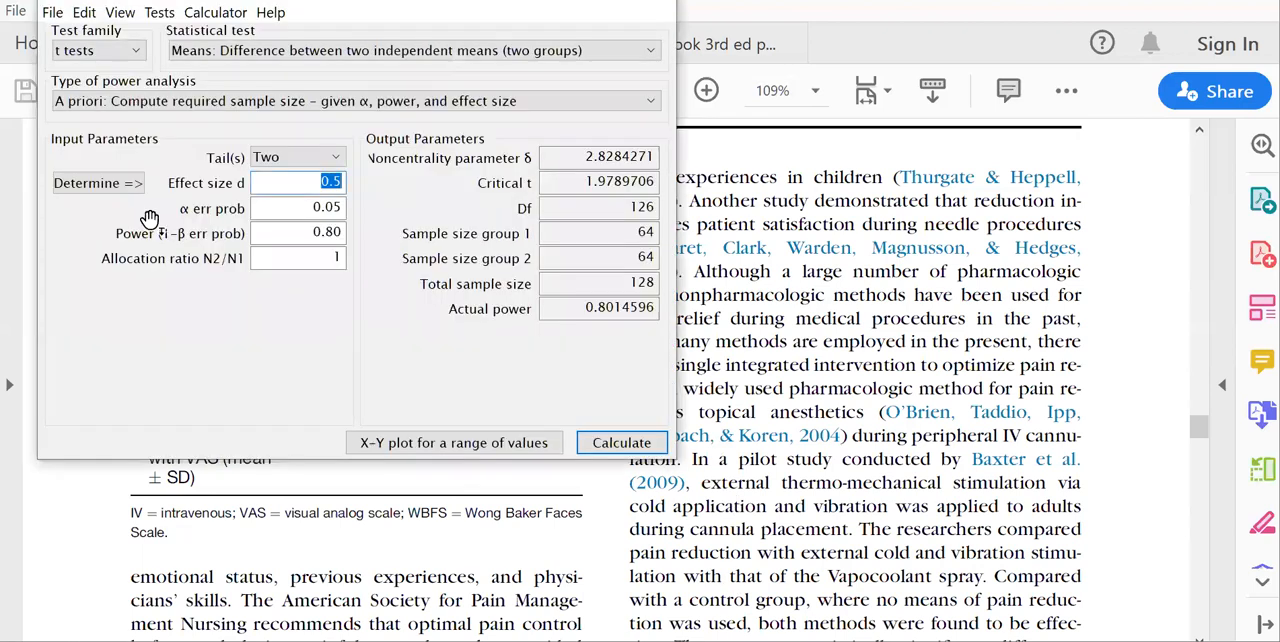
left_click(100, 183)
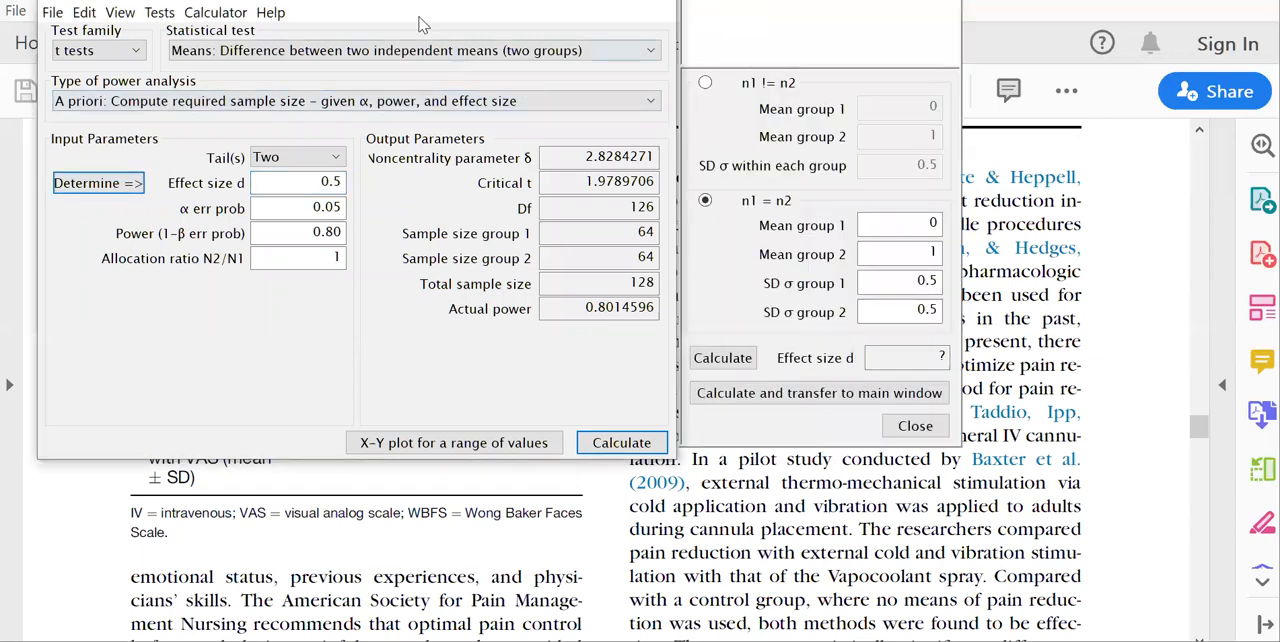
left_click(928, 230)
left_click(928, 248)
type("1")
left_click(929, 281)
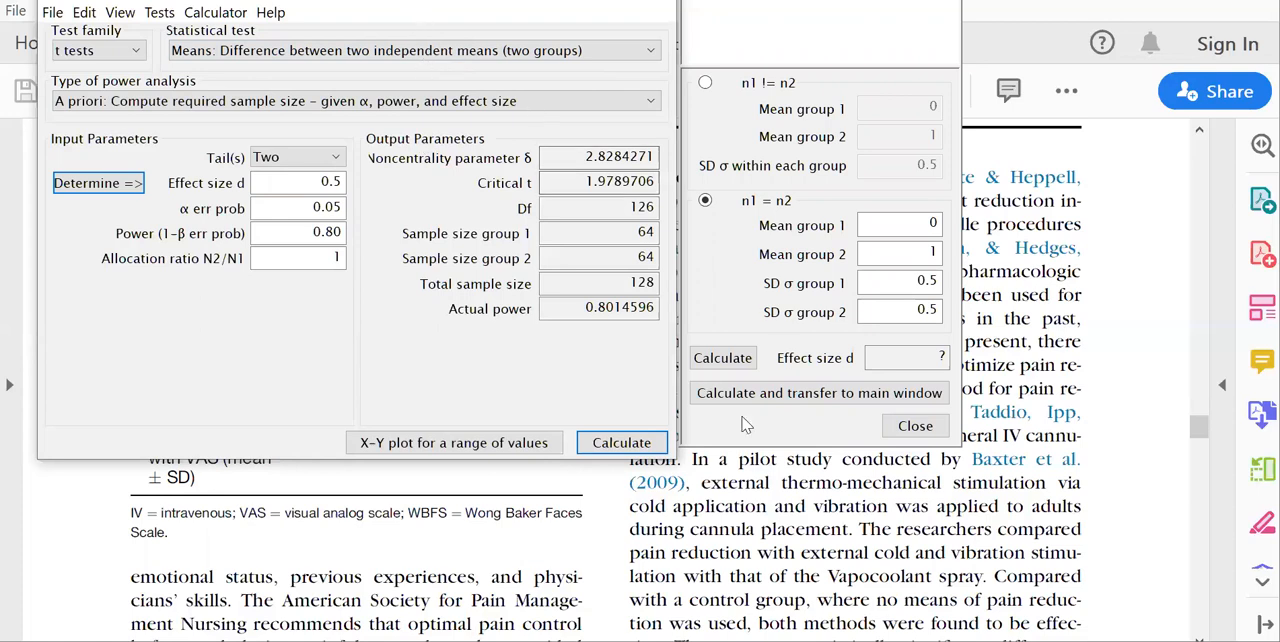
Return to the article and read both groups' WBFS pain means and standard deviations in Table 2.
left_click(915, 425)
left_click(757, 480)
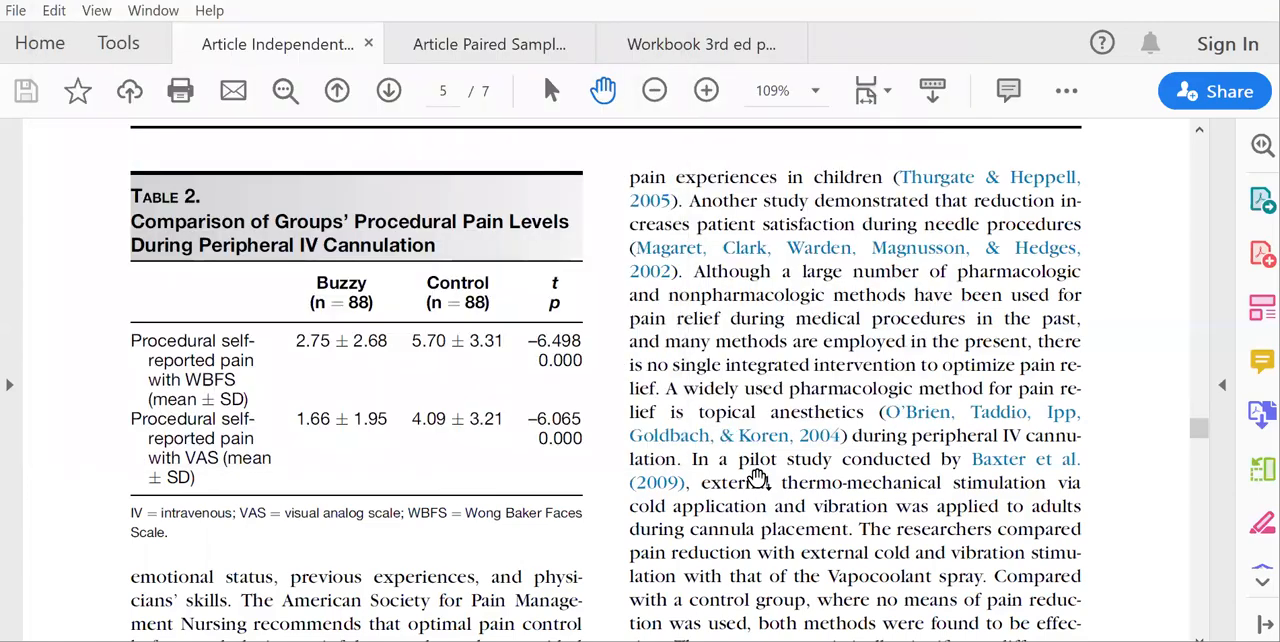
scroll(757, 484, "up", 3)
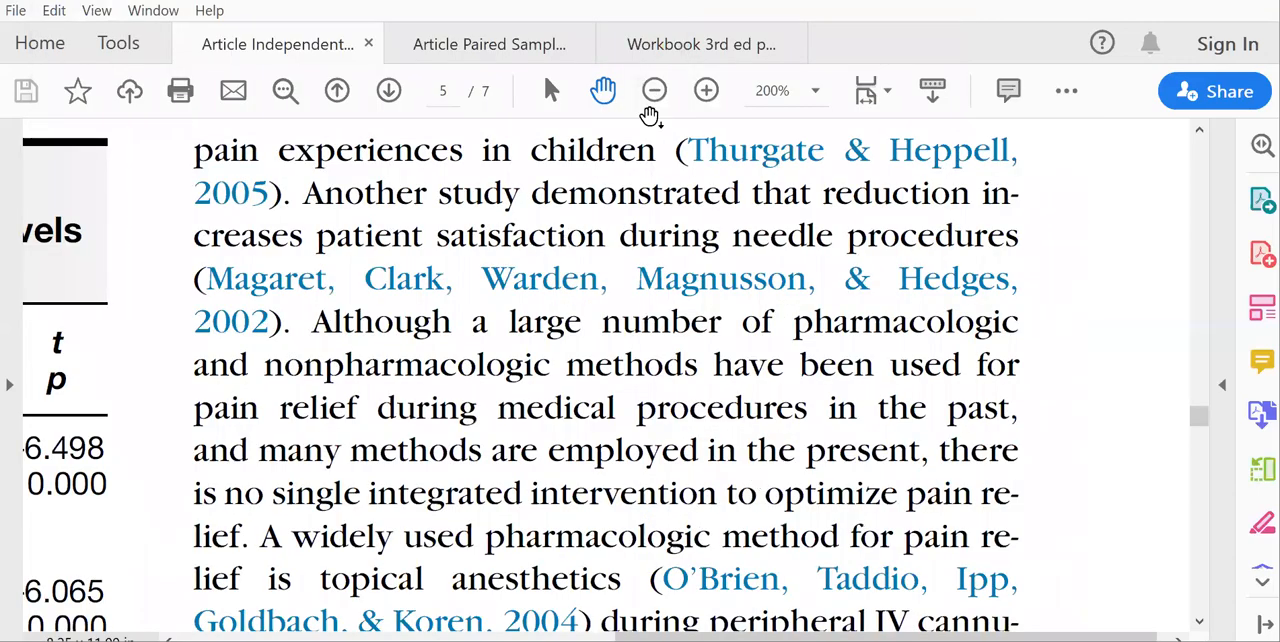
left_click(651, 116)
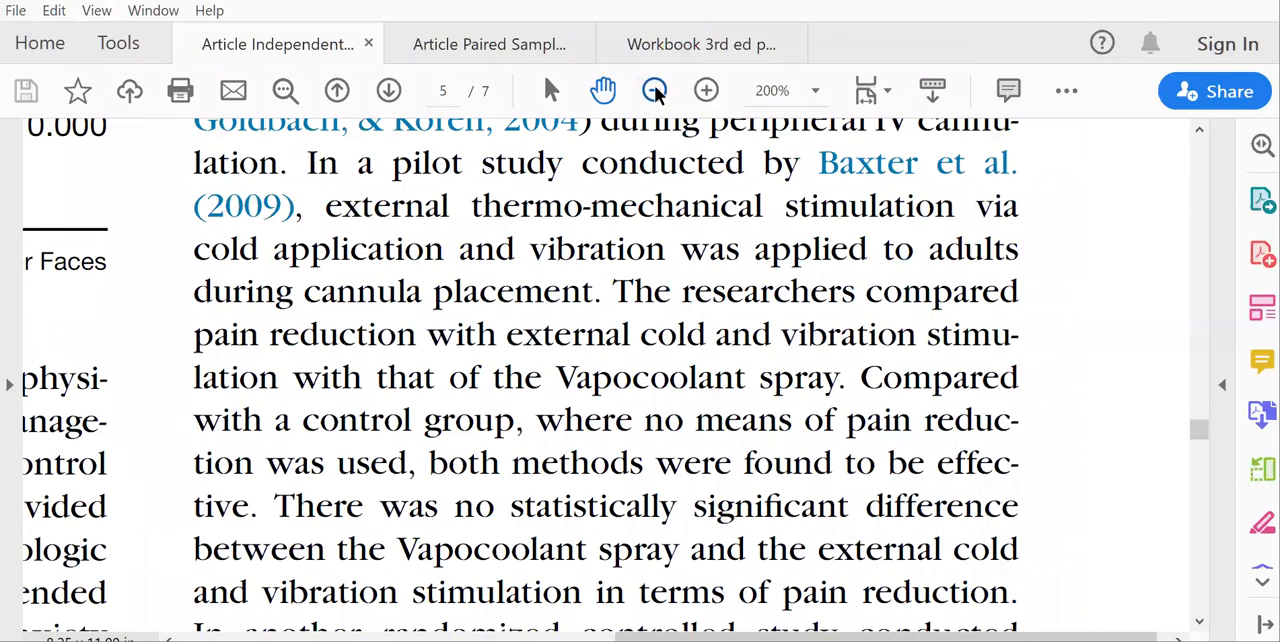
left_click(655, 90)
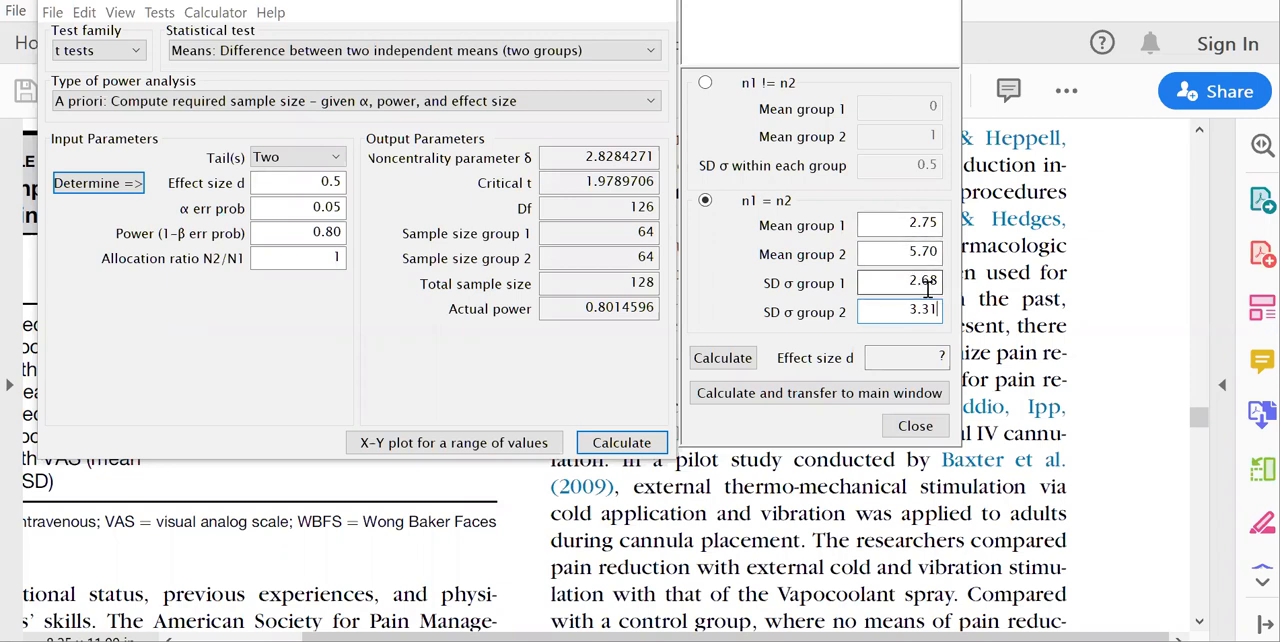
Using group means 2.75 and 5.70 with SDs 2.68 and 3.31, transfer the computed effect size d and calculate the required sample size.
left_click(725, 362)
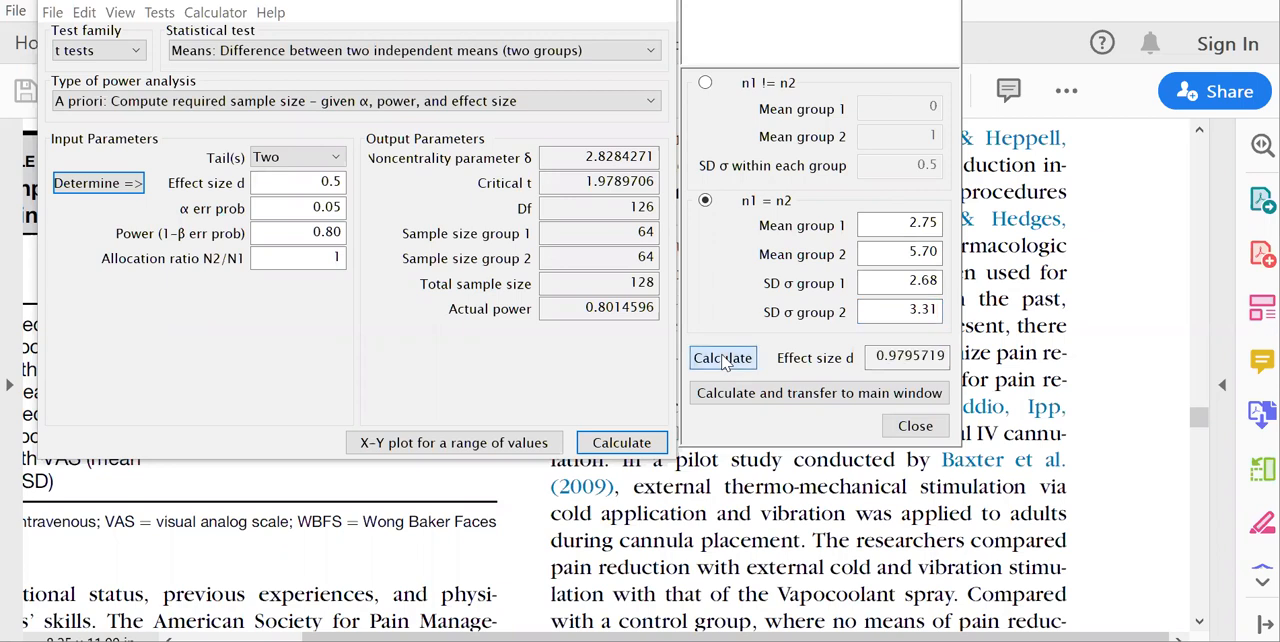
left_click(819, 396)
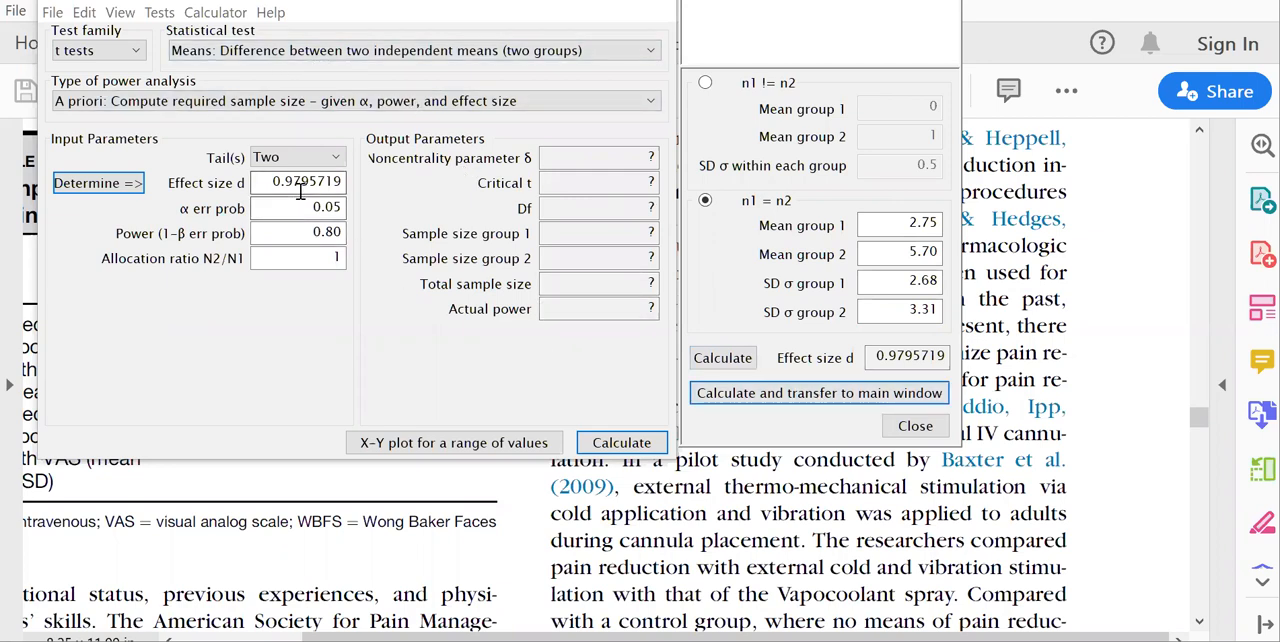
mouse_move(300, 192)
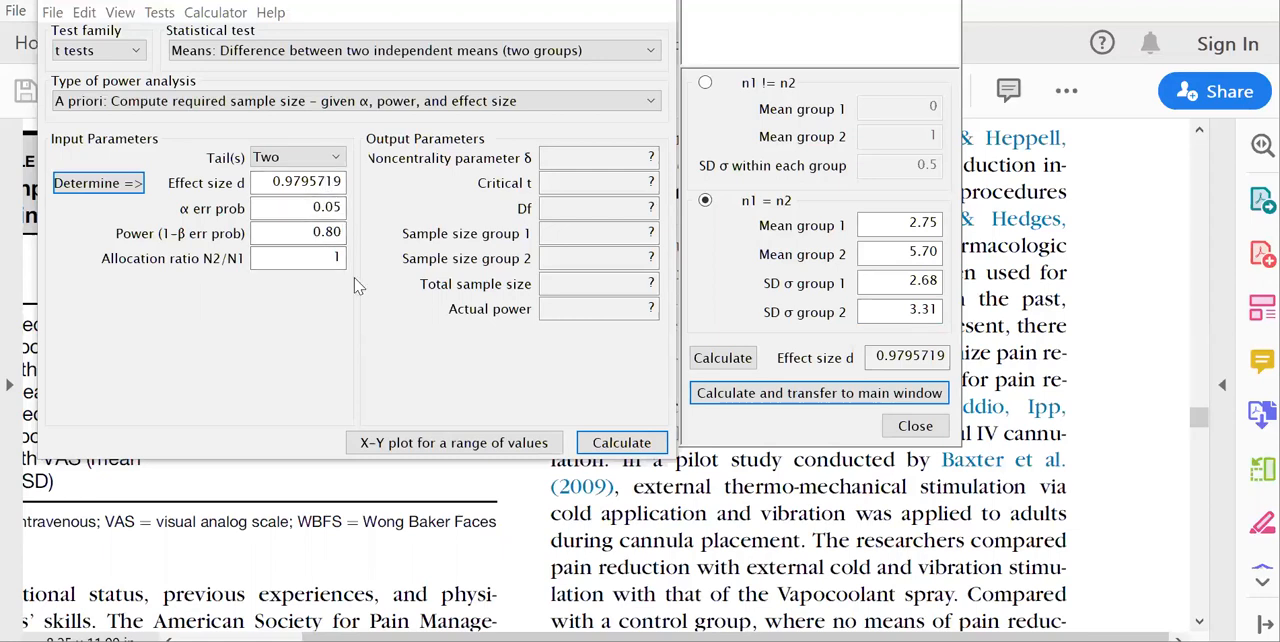
left_click(640, 448)
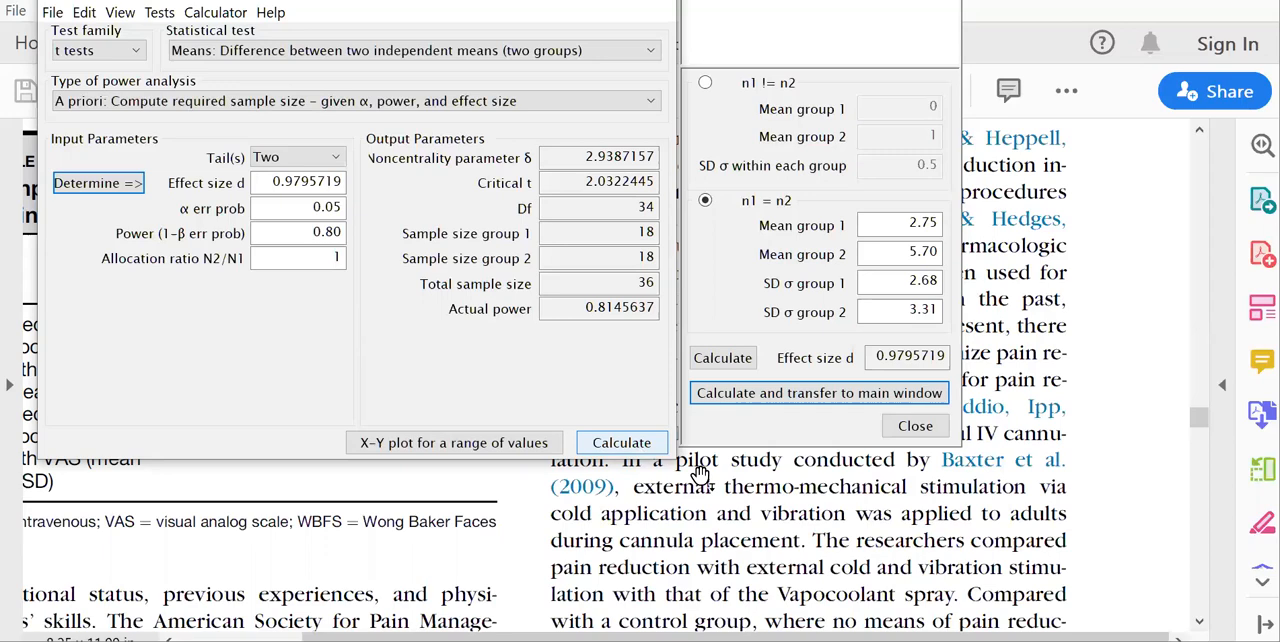
Switch to the article and examine Table 3 on the groups' procedural anxiety levels.
double_click(830, 527)
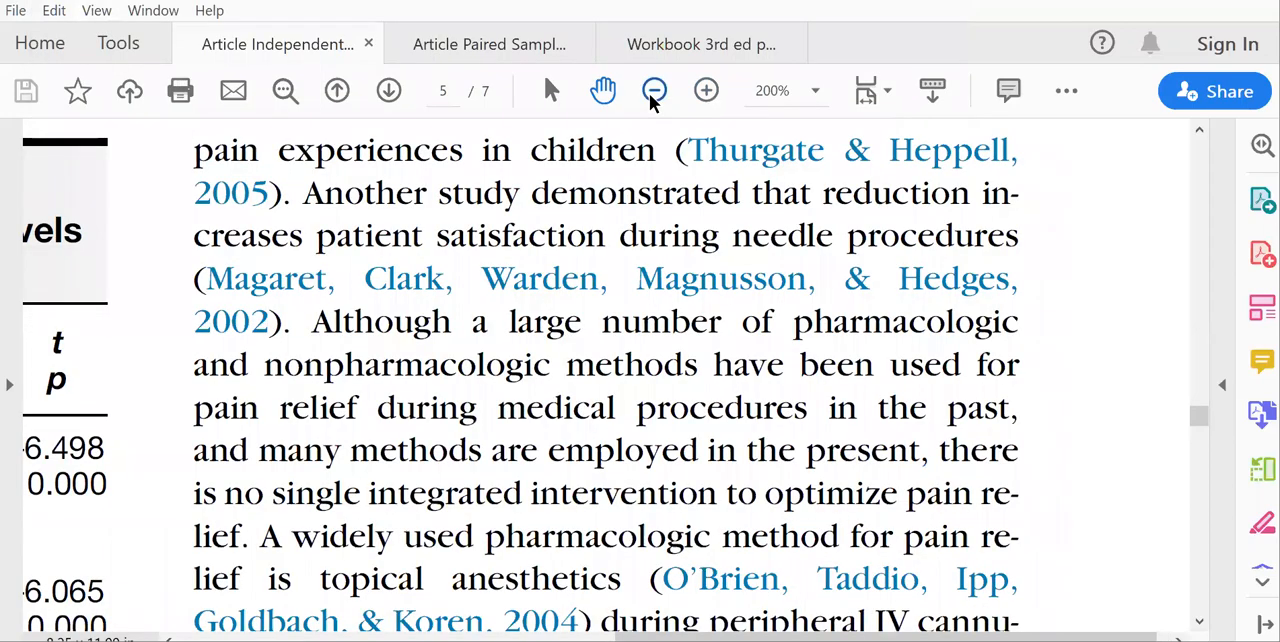
left_click(653, 92)
left_click(653, 92)
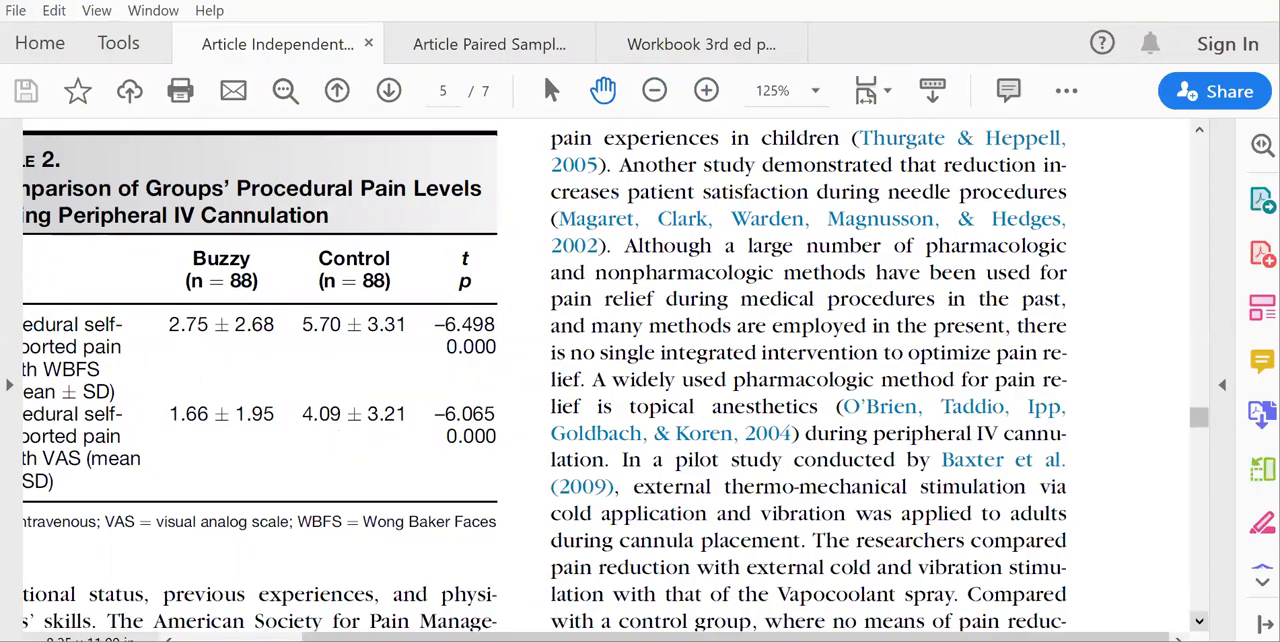
left_click(1199, 621)
scroll(610, 375, "down", 8)
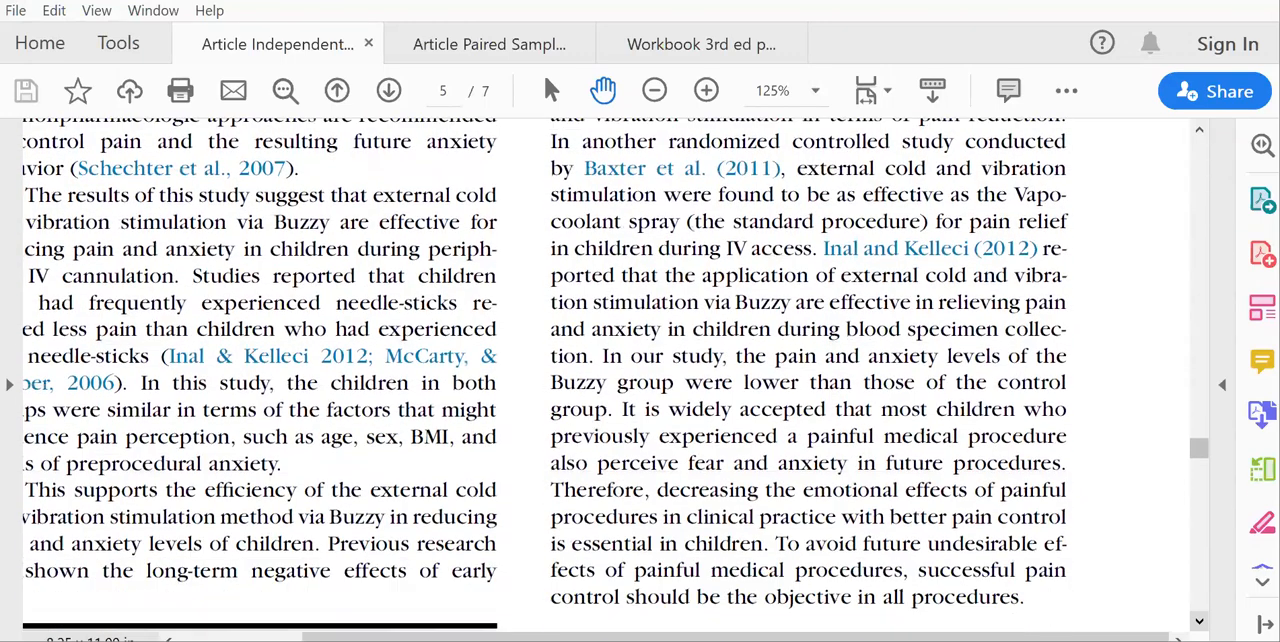
left_click(1197, 590)
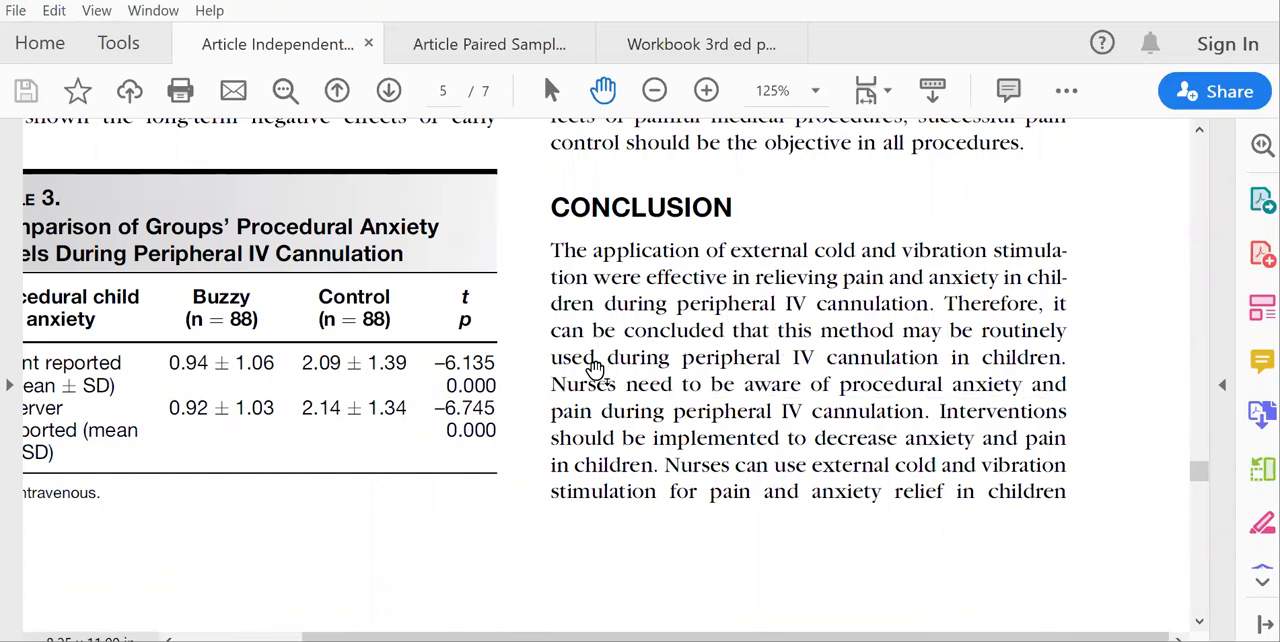
key("alt+Tab")
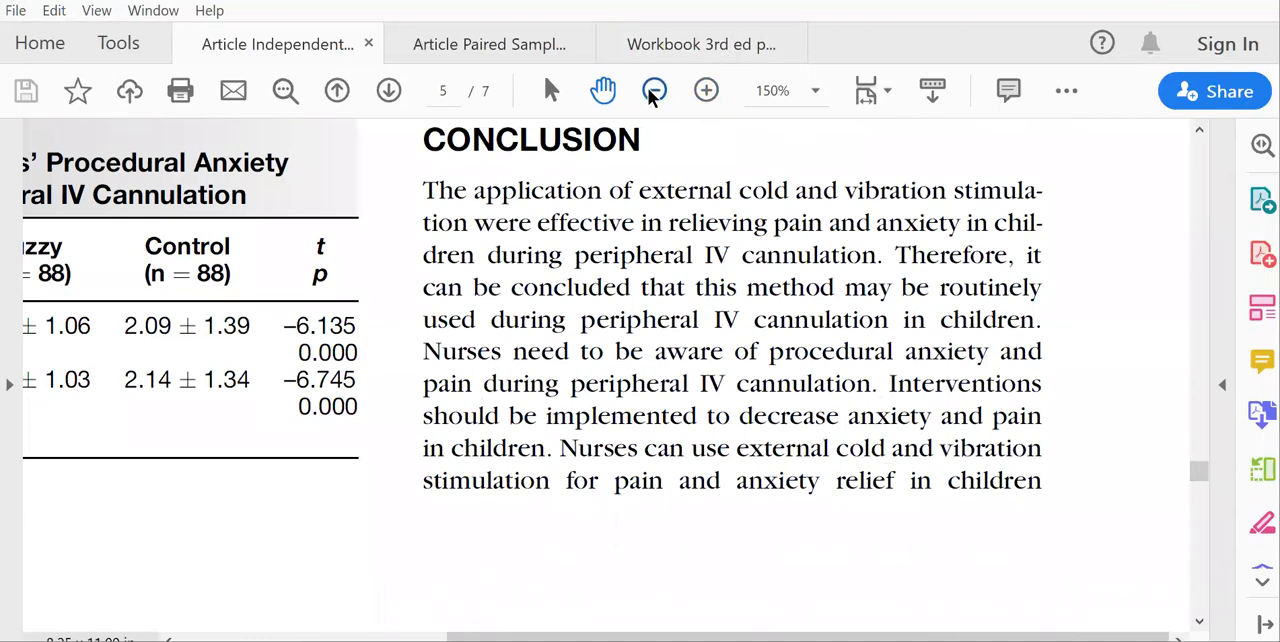
left_click(653, 90)
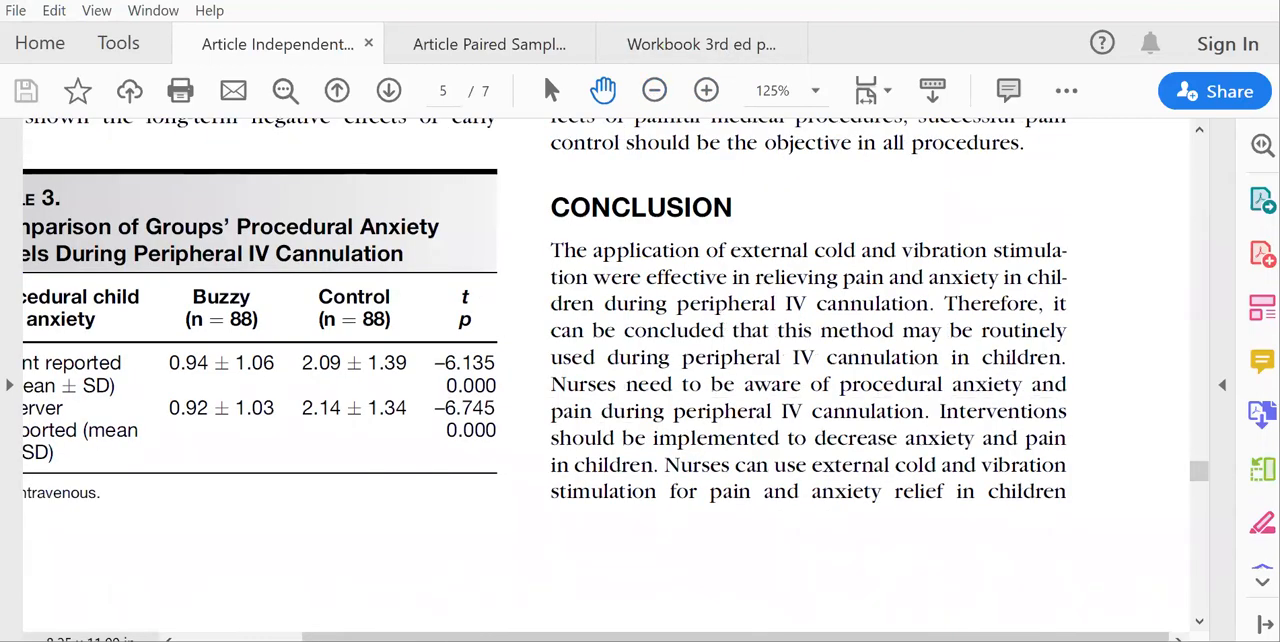
In G*Power's effect size calculator, set the mean of group 1 to .94 and of group 2 to 2.09.
key("alt+Tab")
left_click_drag(884, 228, 943, 226)
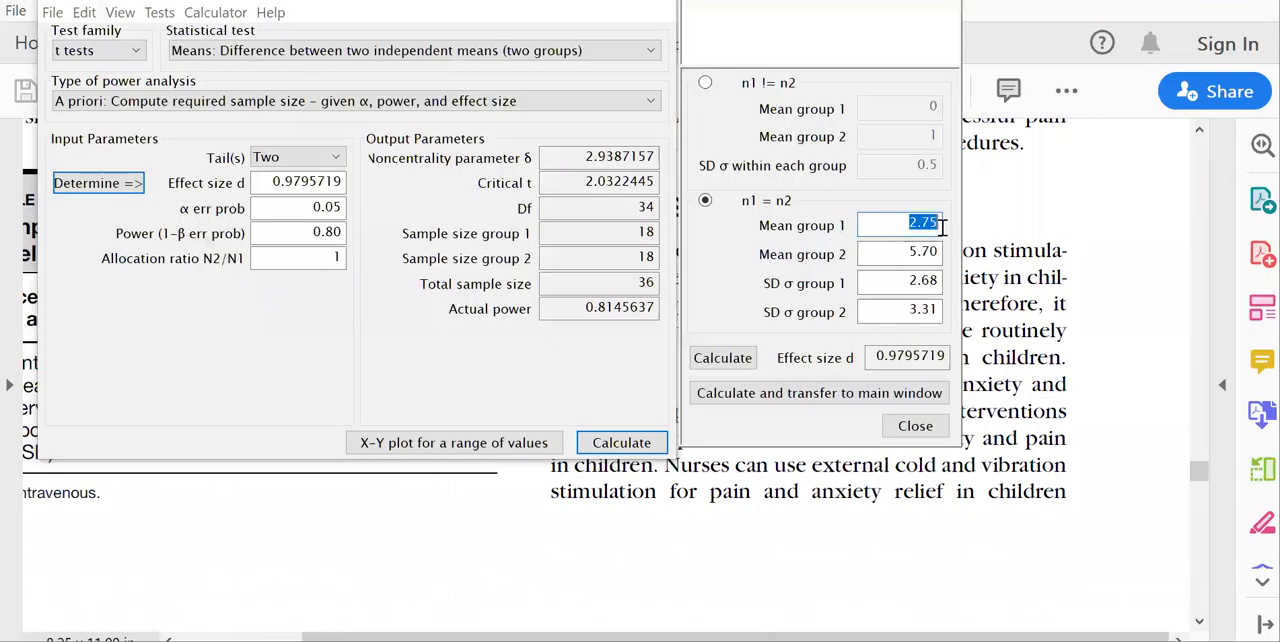
type(".94")
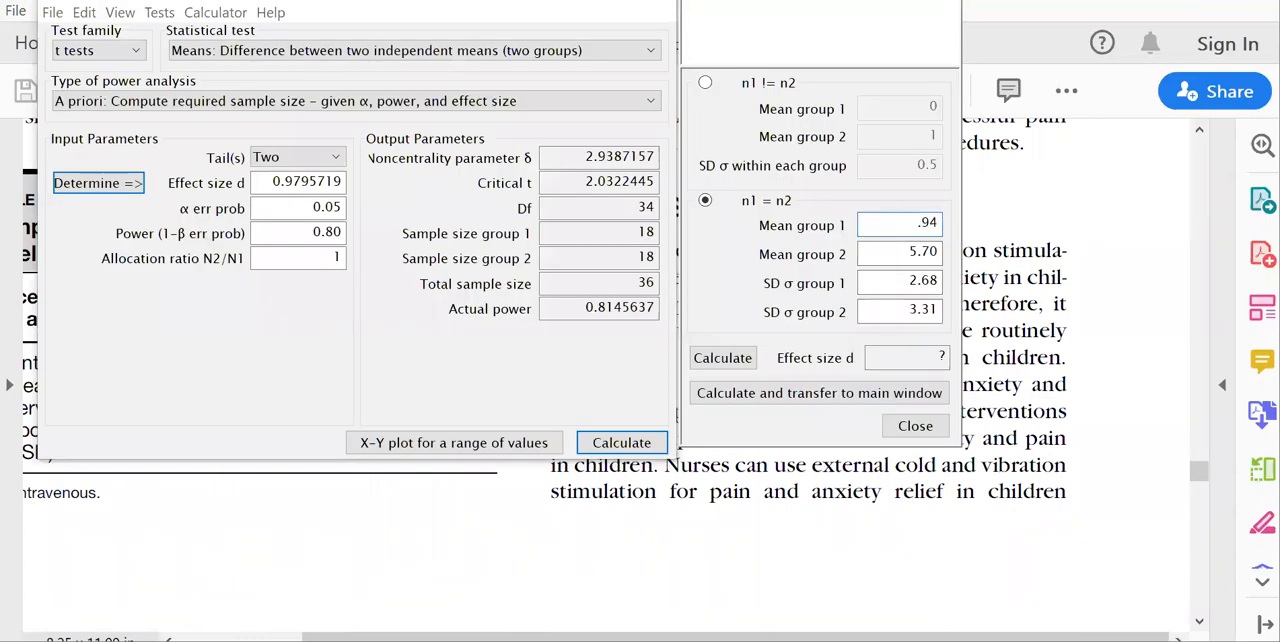
left_click_drag(893, 253, 978, 251)
type("2.09")
Check the parent-reported anxiety SDs in Table 3 and set SD group 1 to 1.06 and SD group 2 to 1.39.
left_click(155, 520)
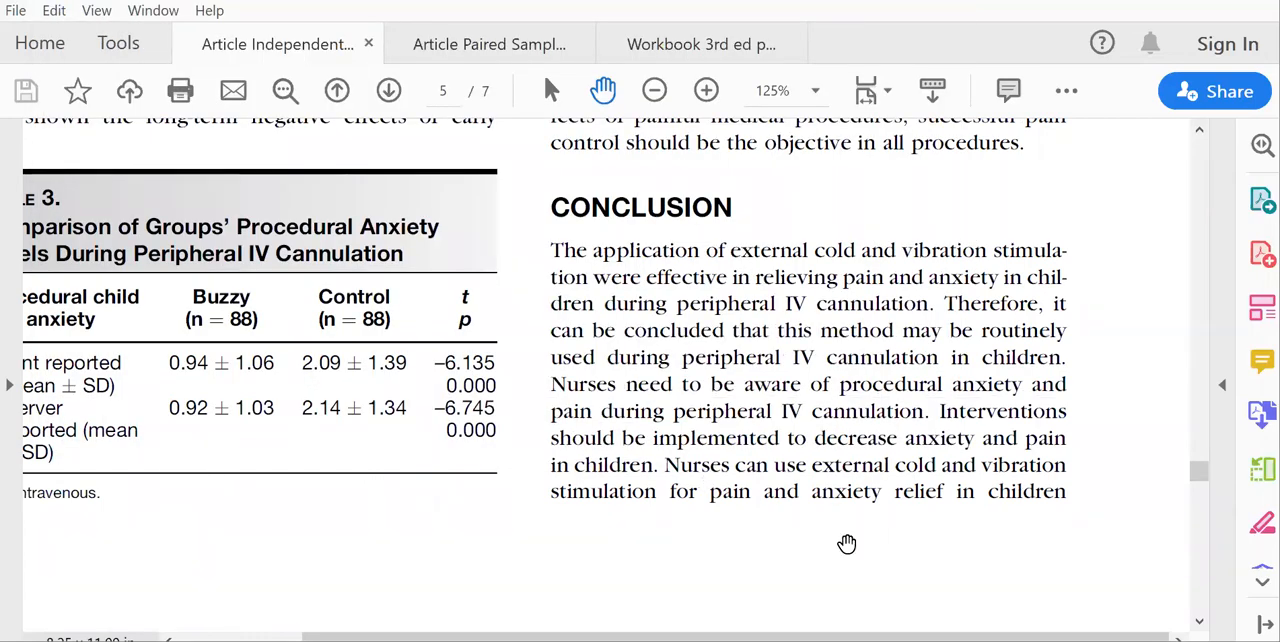
left_click(870, 640)
double_click(912, 280)
type("1.06")
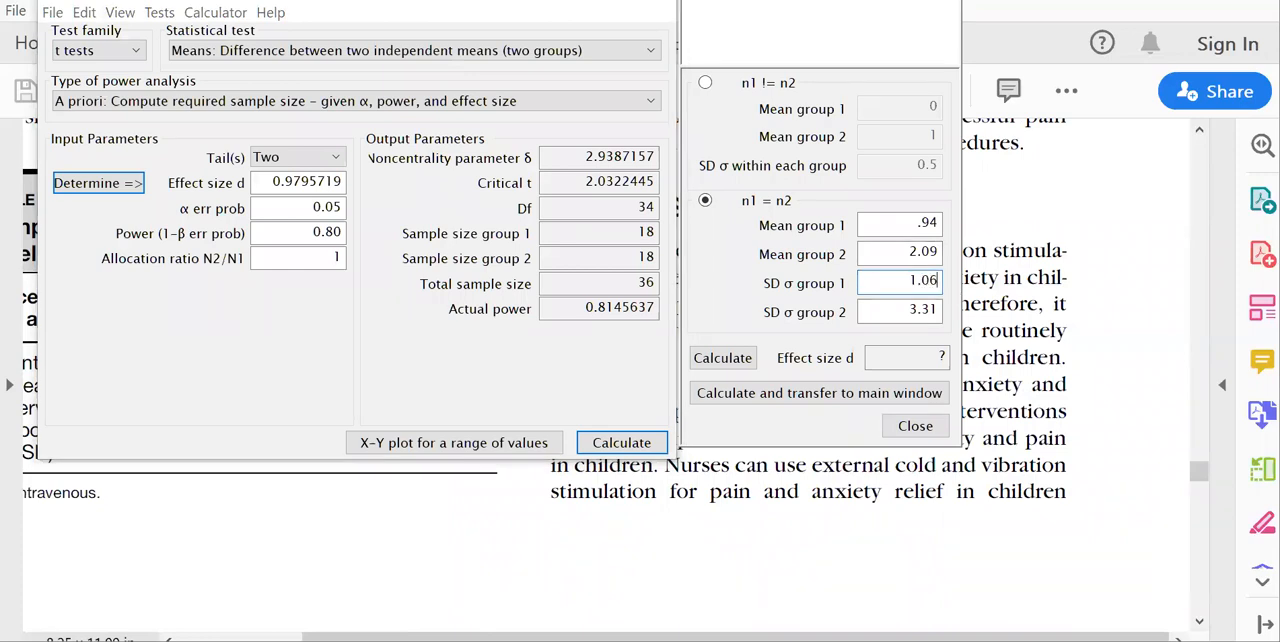
double_click(905, 310)
type("1.39")
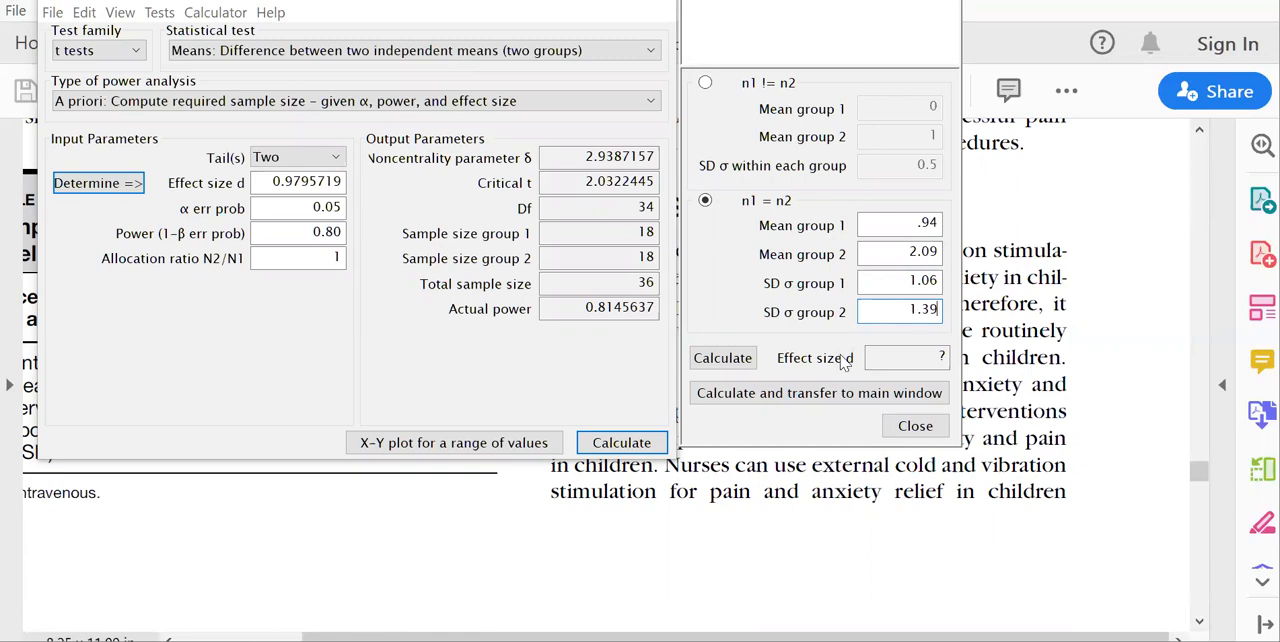
Transfer the effect size d computed from the anxiety data to the main window and calculate the required sample size.
left_click(815, 393)
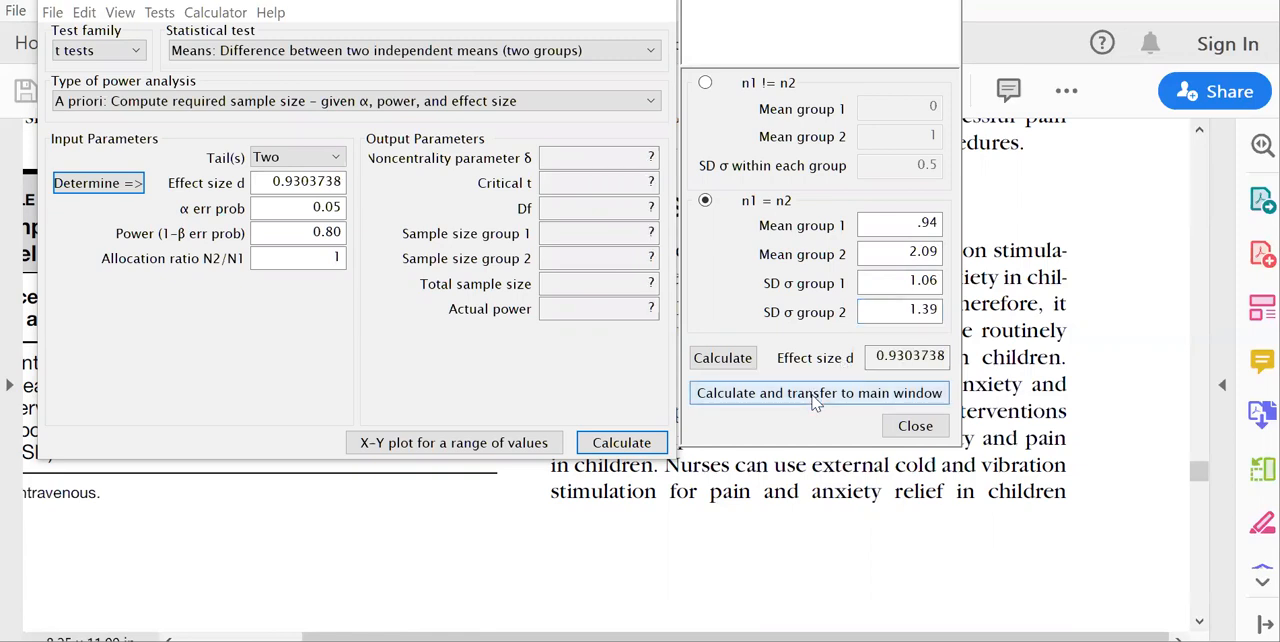
left_click(304, 183)
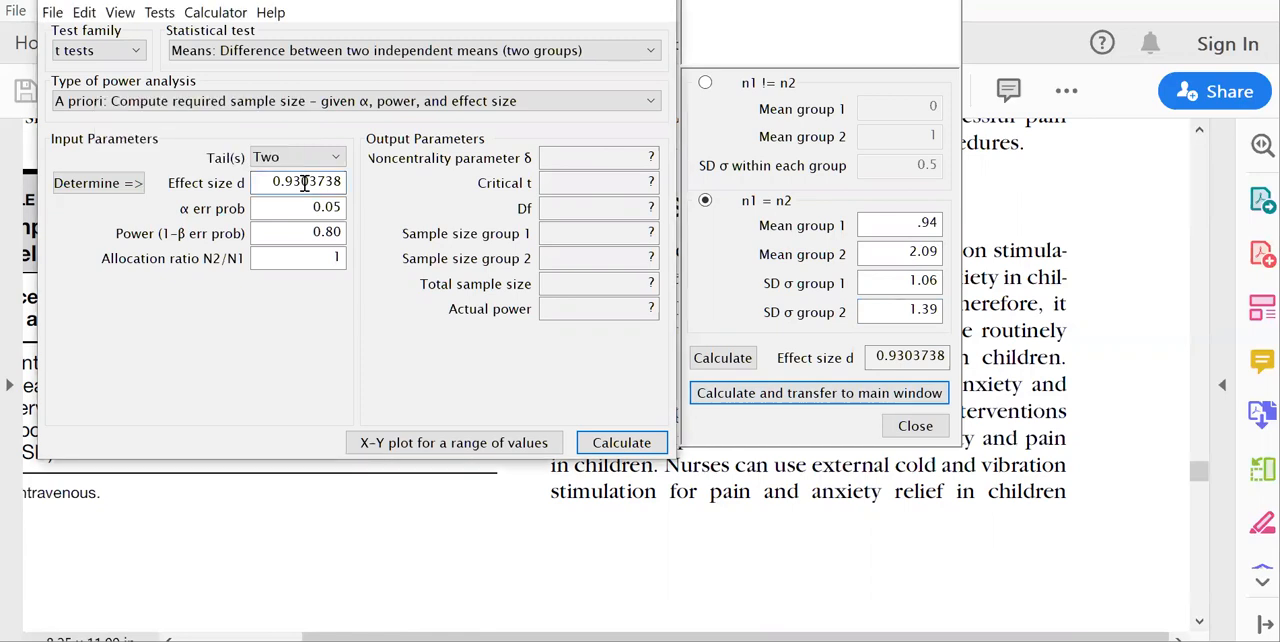
left_click(630, 444)
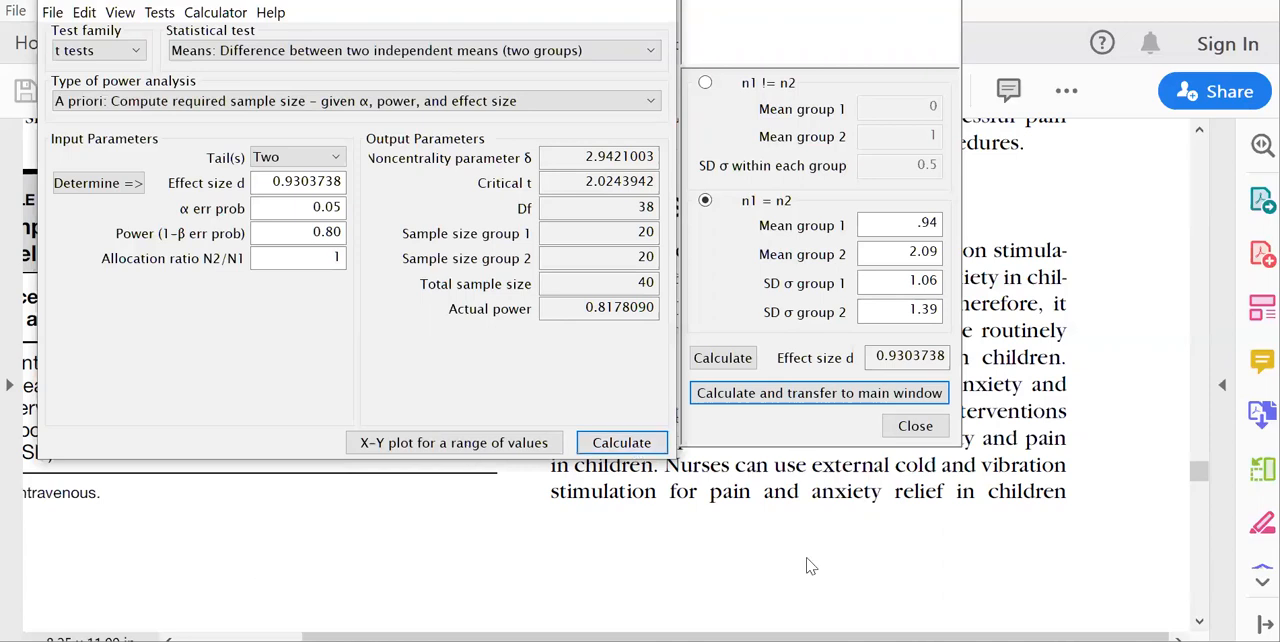
Switch to the workbook and read from the Cohen's d instructions through to the Cohen's f power analysis on page 283.
left_click(860, 590)
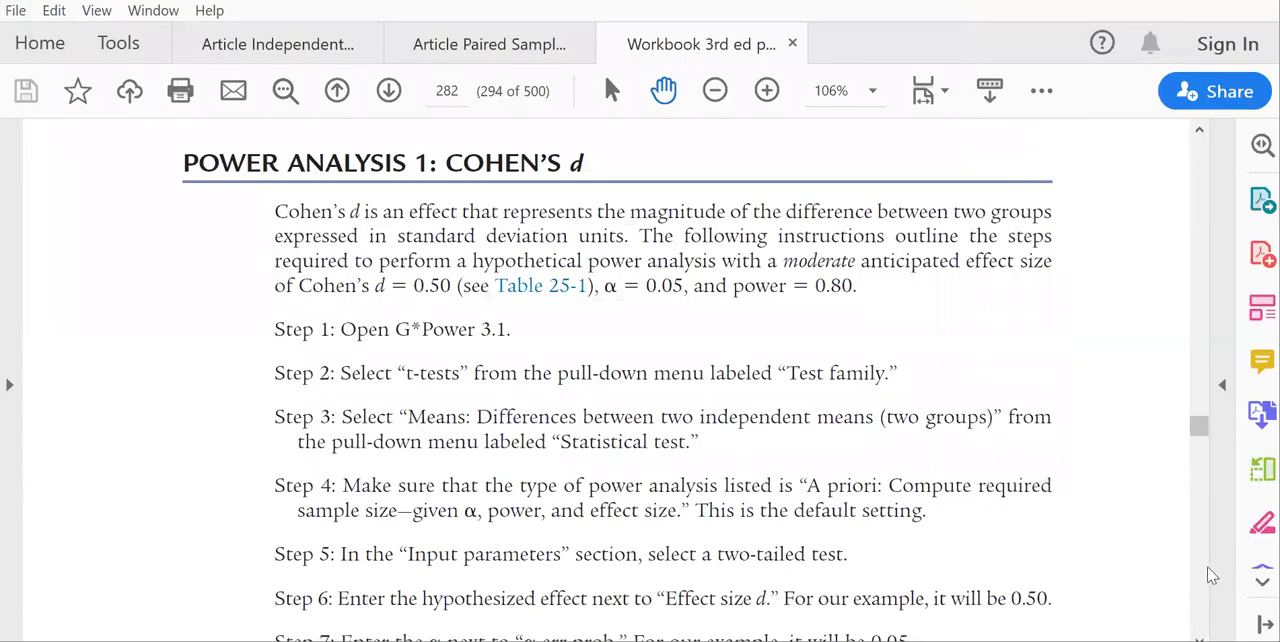
left_click(1204, 588)
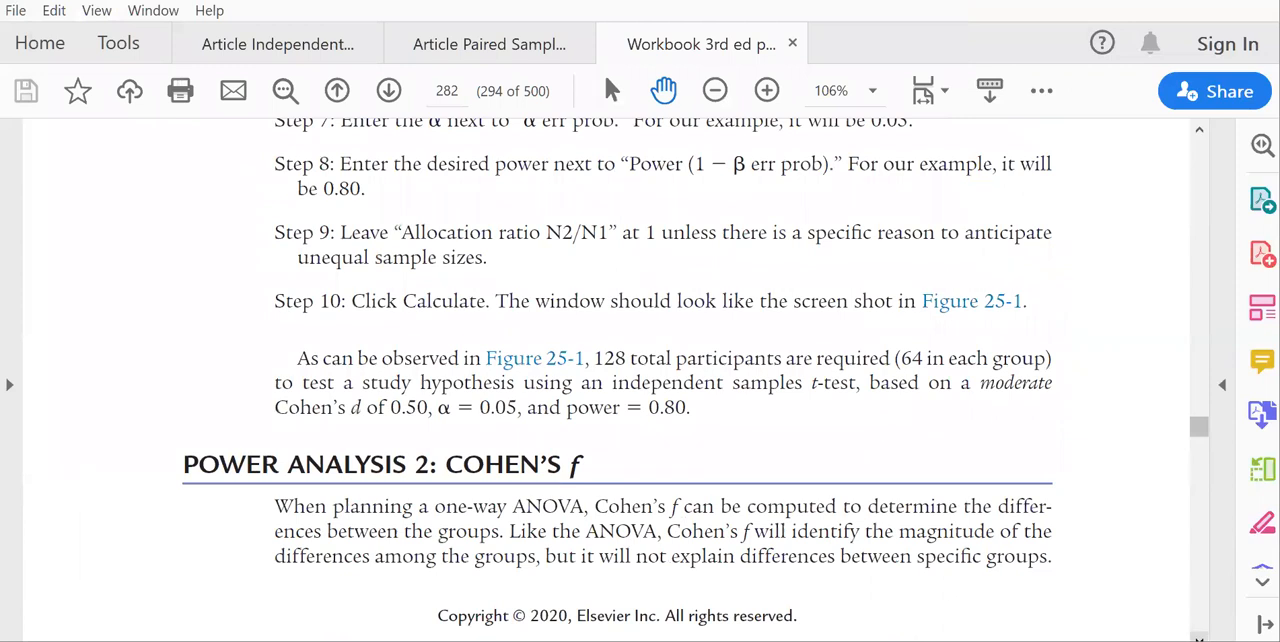
left_click(1199, 638)
left_click(1197, 353)
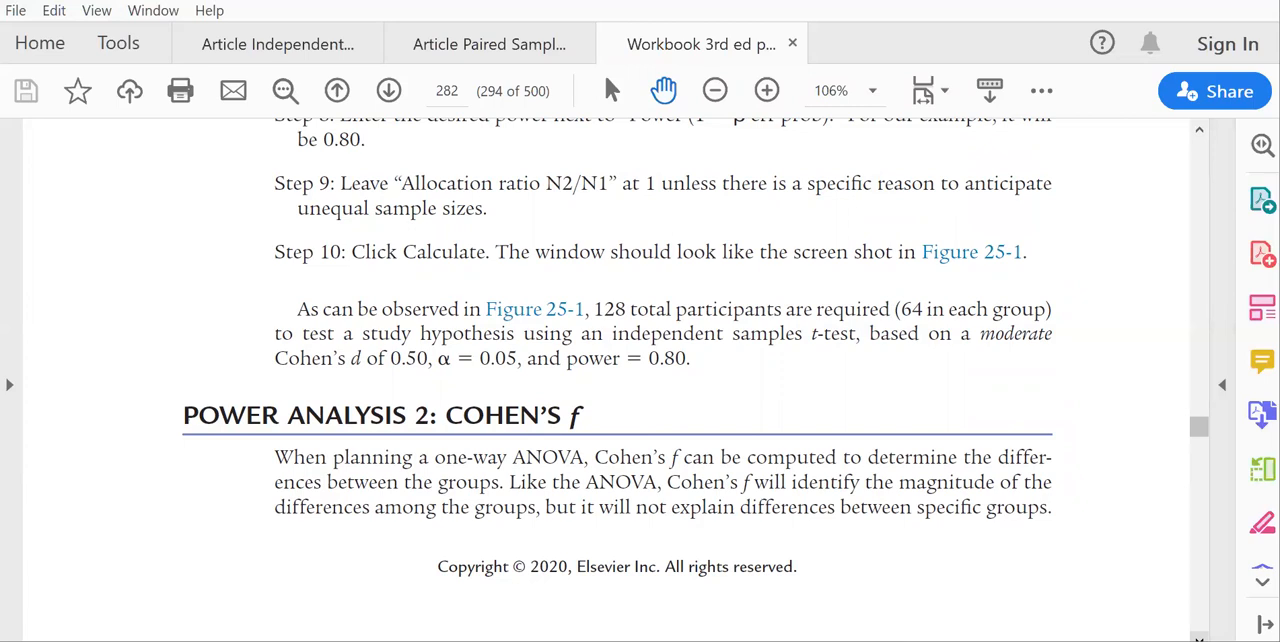
key("Page_Down")
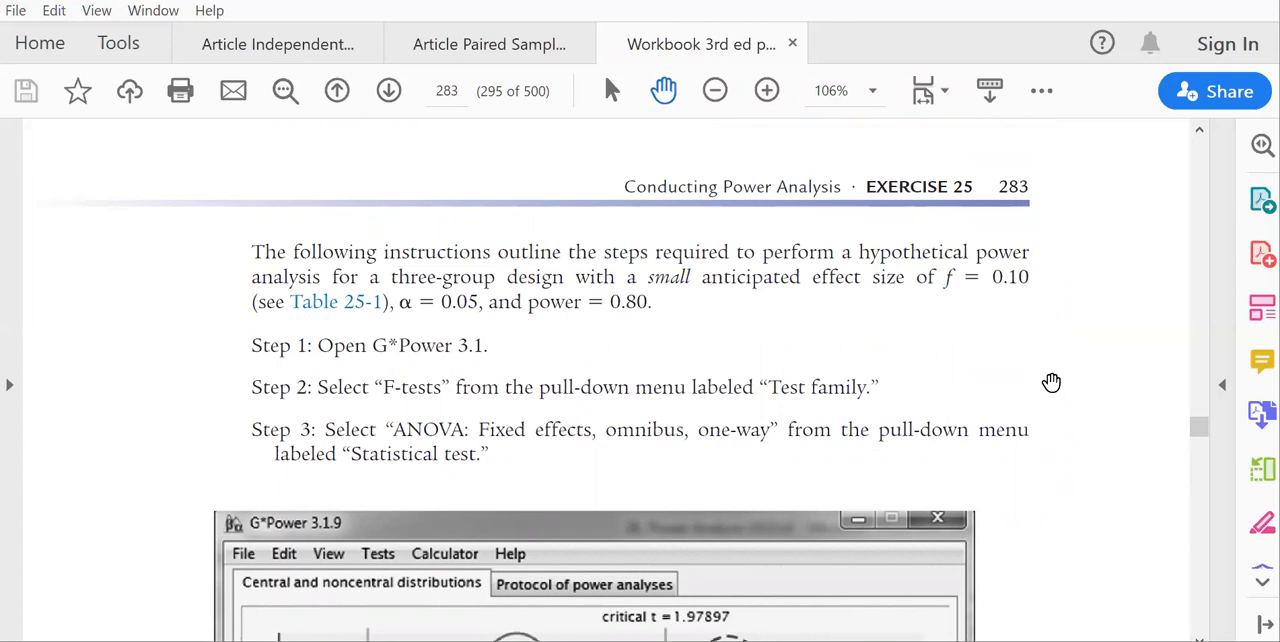
In G*Power, set the test family to F tests and the statistical test to ANOVA: Fixed effects, omnibus, one-way, as the workbook instructs.
left_click(620, 641)
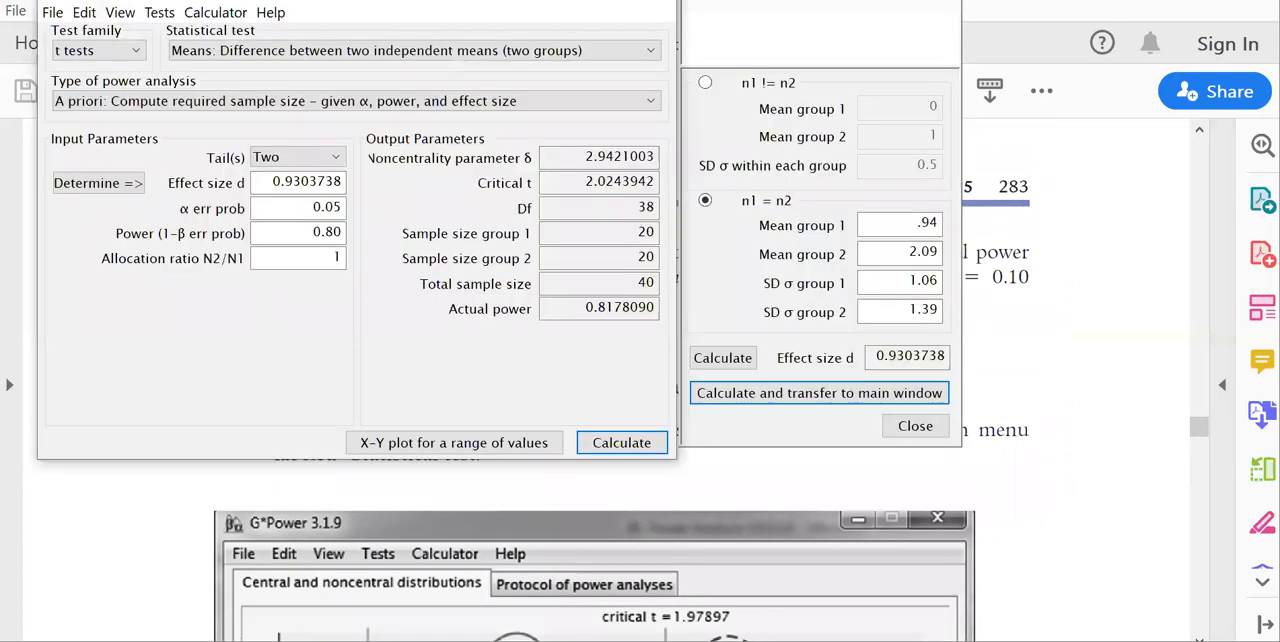
left_click(98, 50)
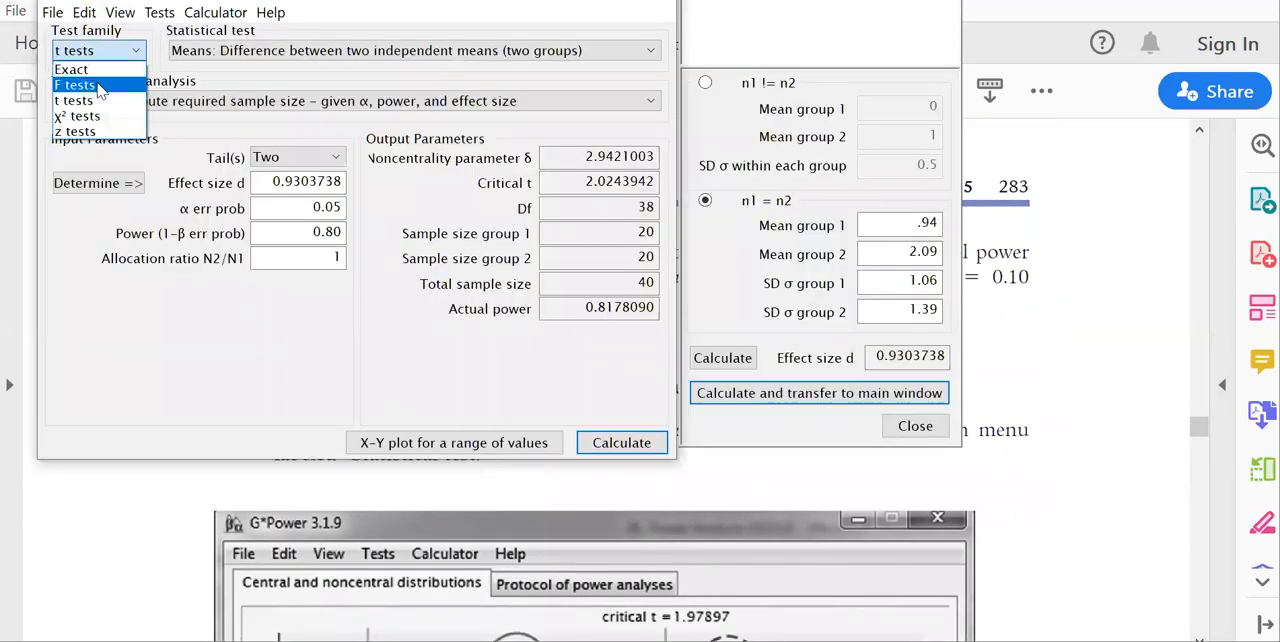
left_click(75, 79)
left_click(1115, 412)
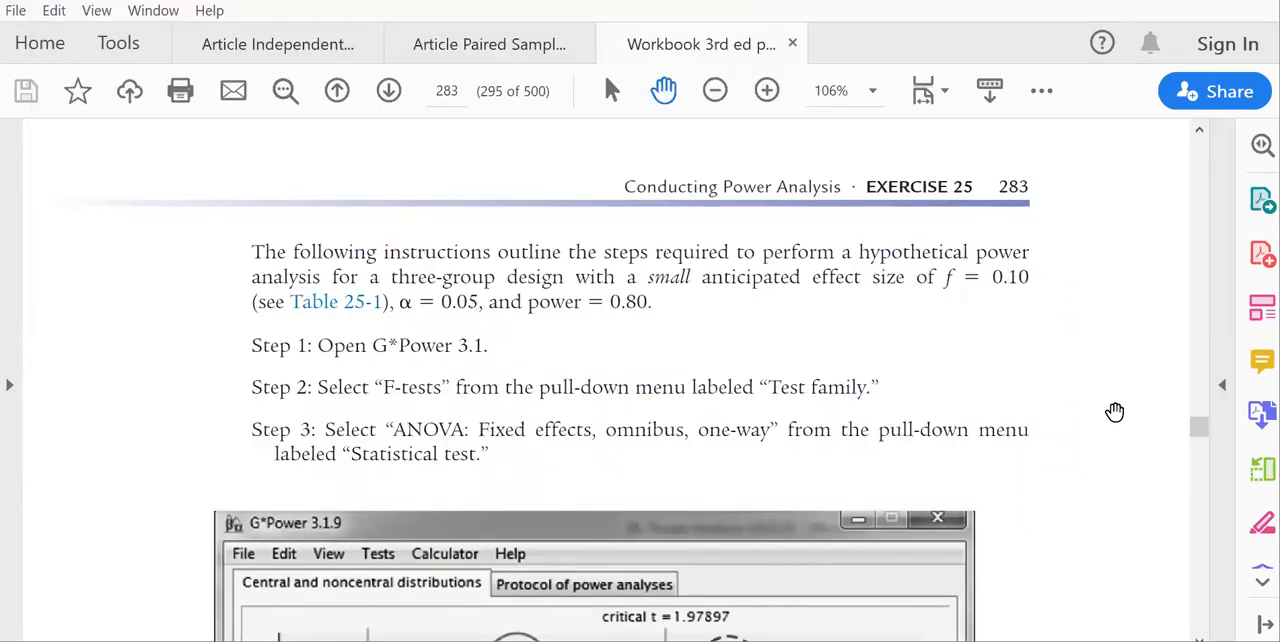
left_click(620, 641)
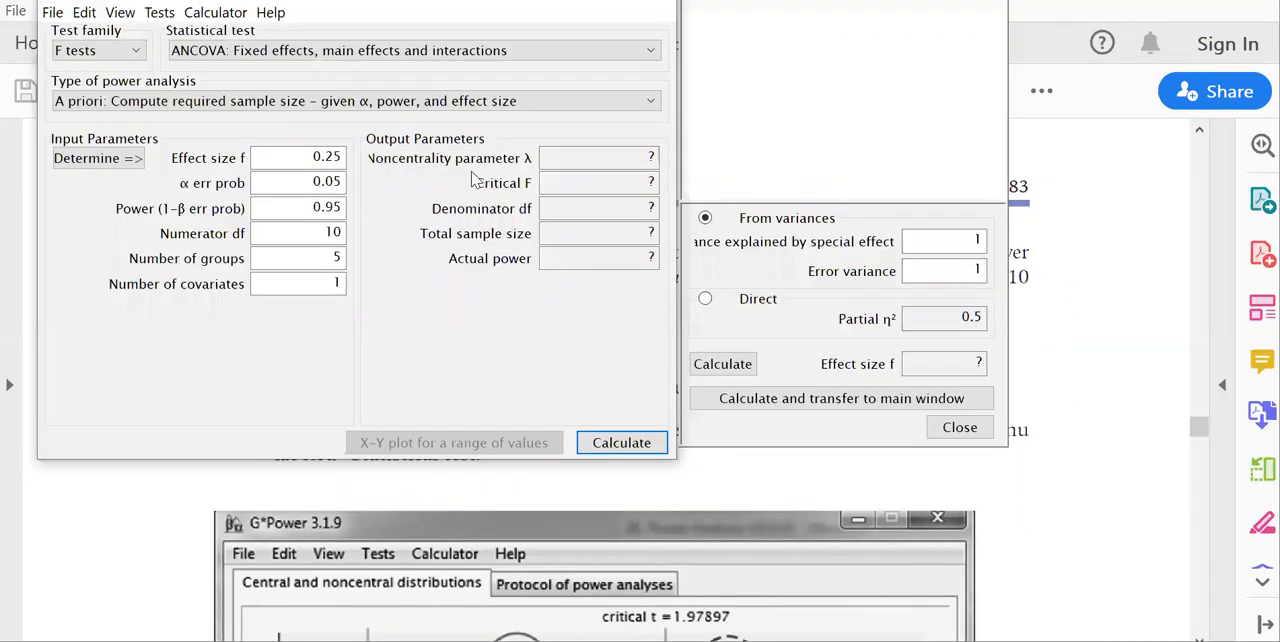
left_click(405, 52)
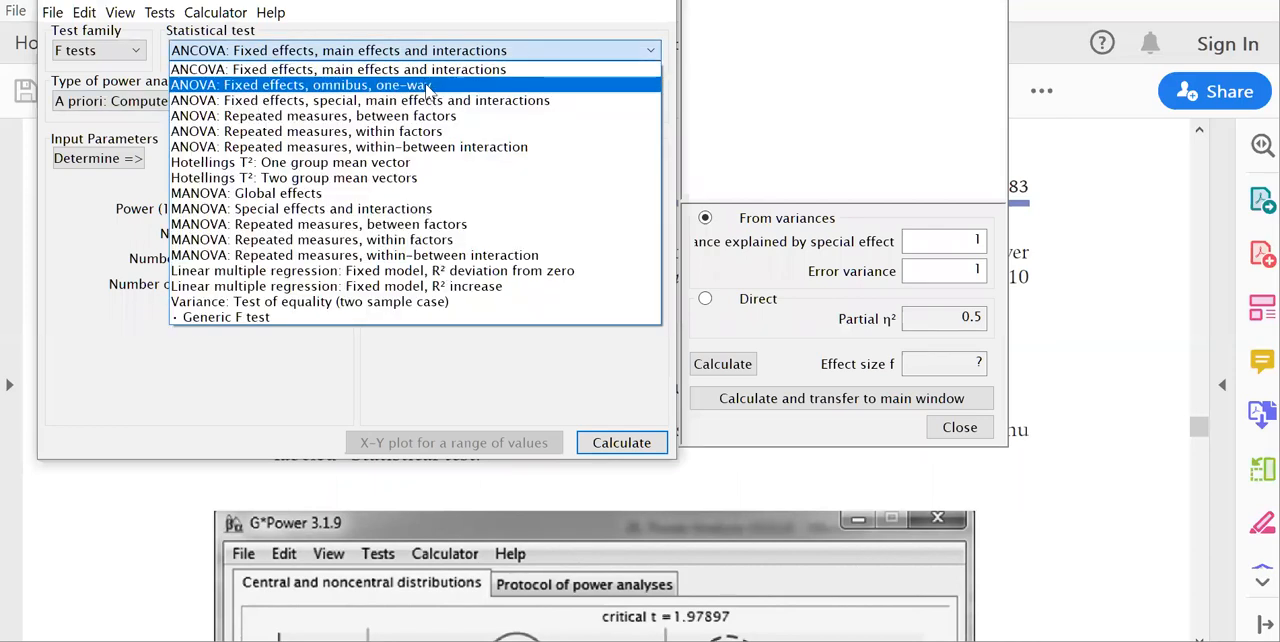
left_click(428, 88)
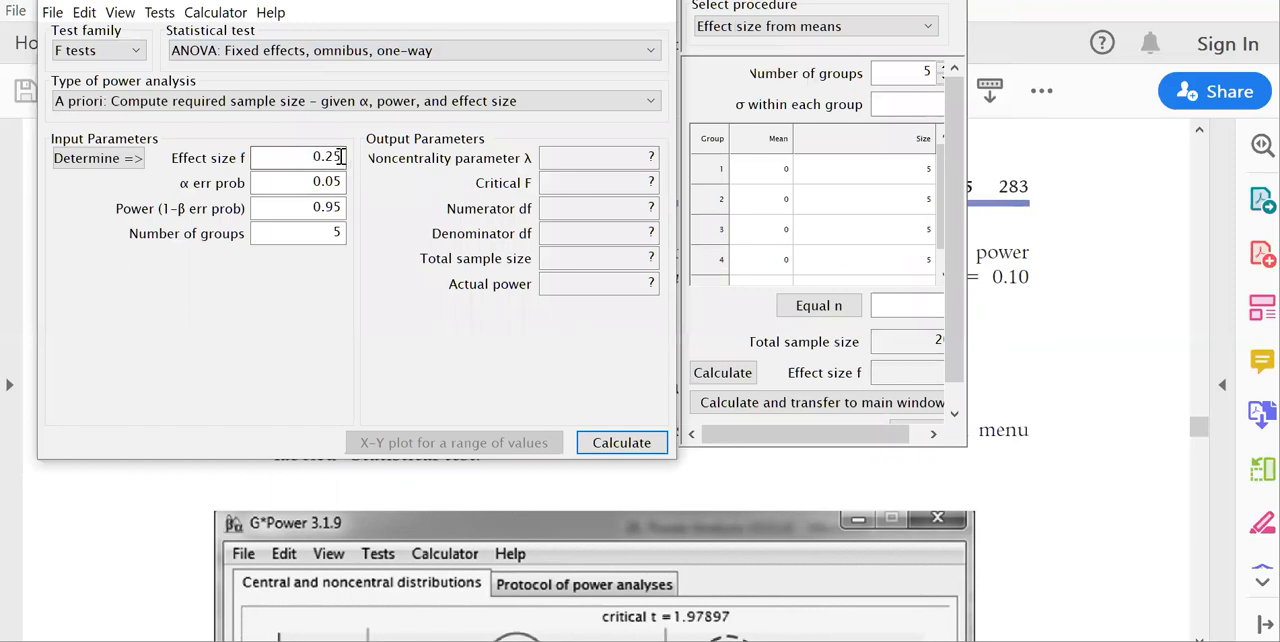
Set the effect size f to 0.1 and the power to 0.80 for the one-way ANOVA.
left_click(341, 157)
key("BackSpace")
key("BackSpace")
key("BackSpace")
type(".1")
left_click(341, 208)
key("BackSpace")
key("BackSpace")
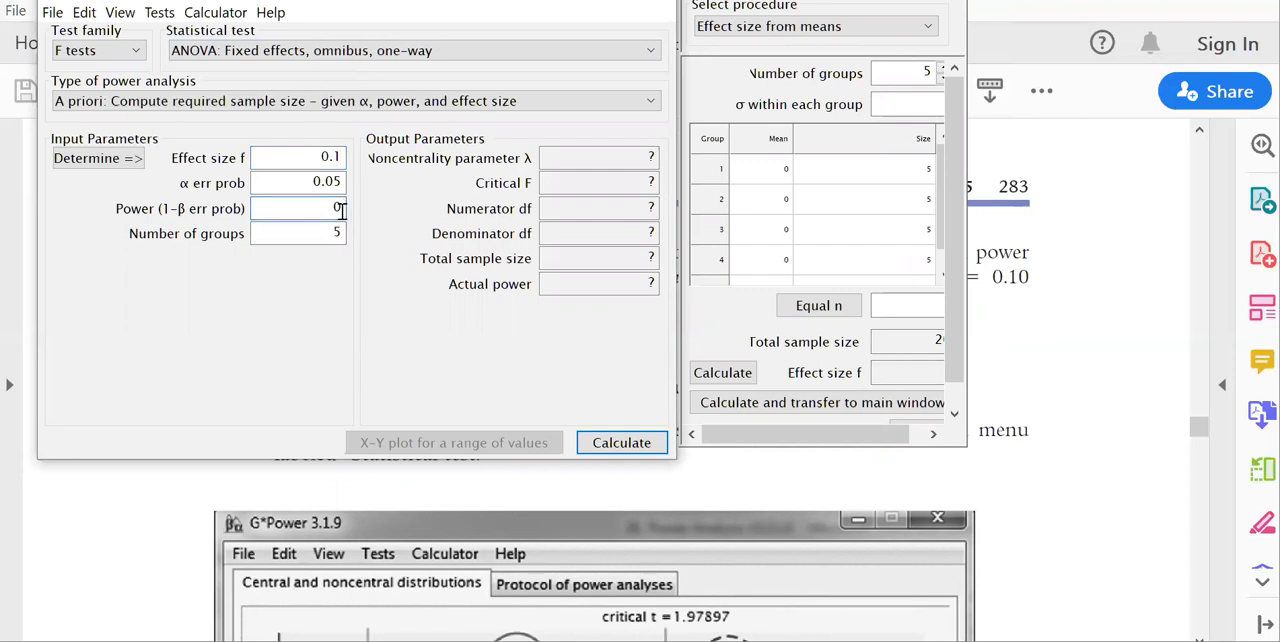
type("80")
Check the workbook's ANOVA design on page 283, set the number of groups to 3 and calculate the required sample size.
left_click(1066, 354)
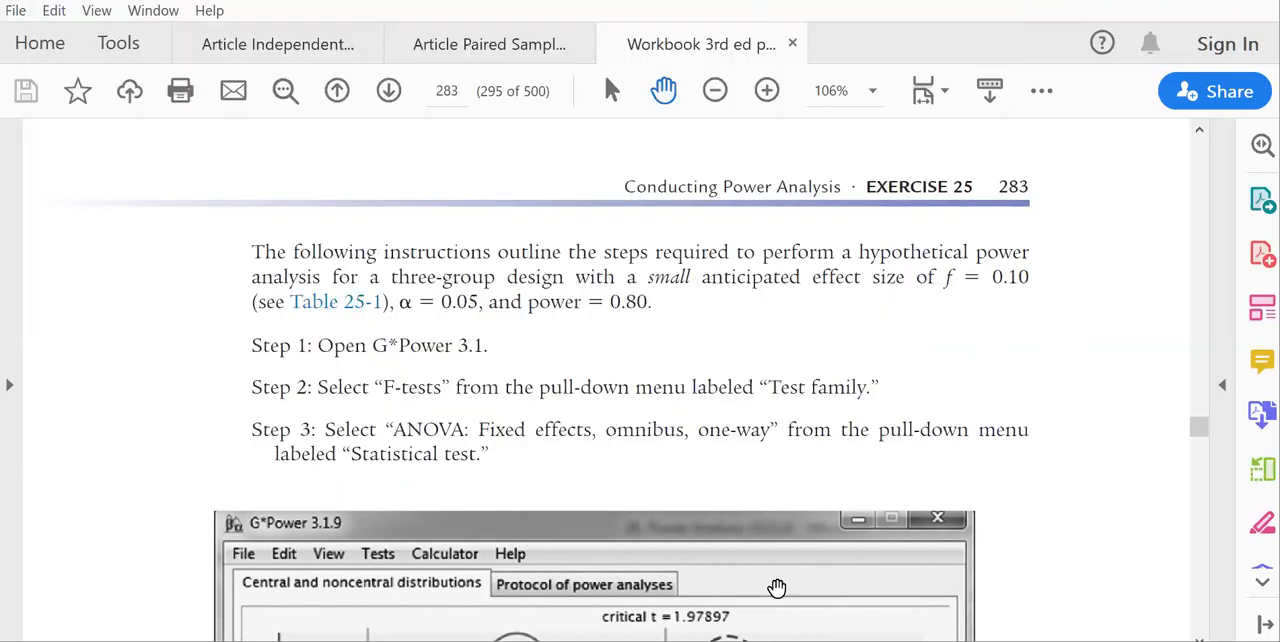
key("alt+Tab")
type("3")
left_click(636, 446)
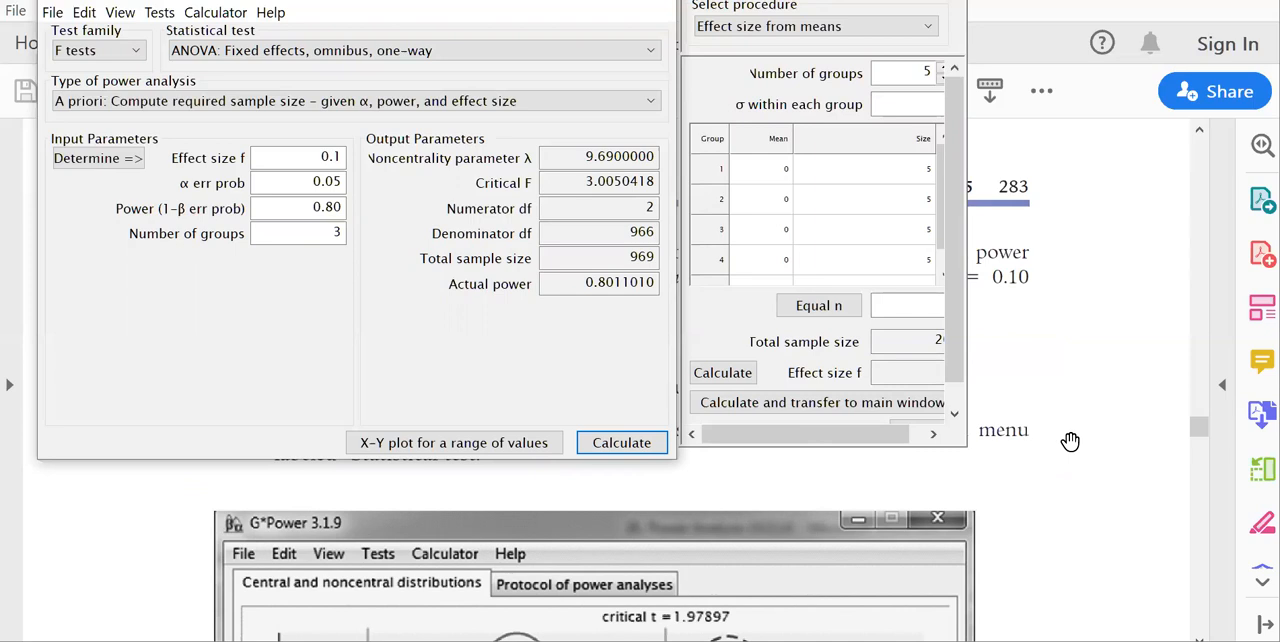
Switch to the workbook and compare the ANOVA steps and Figure 25-2 with the calculated output, reading through to page 285.
left_click(1199, 637)
scroll(640, 380, "down", 5)
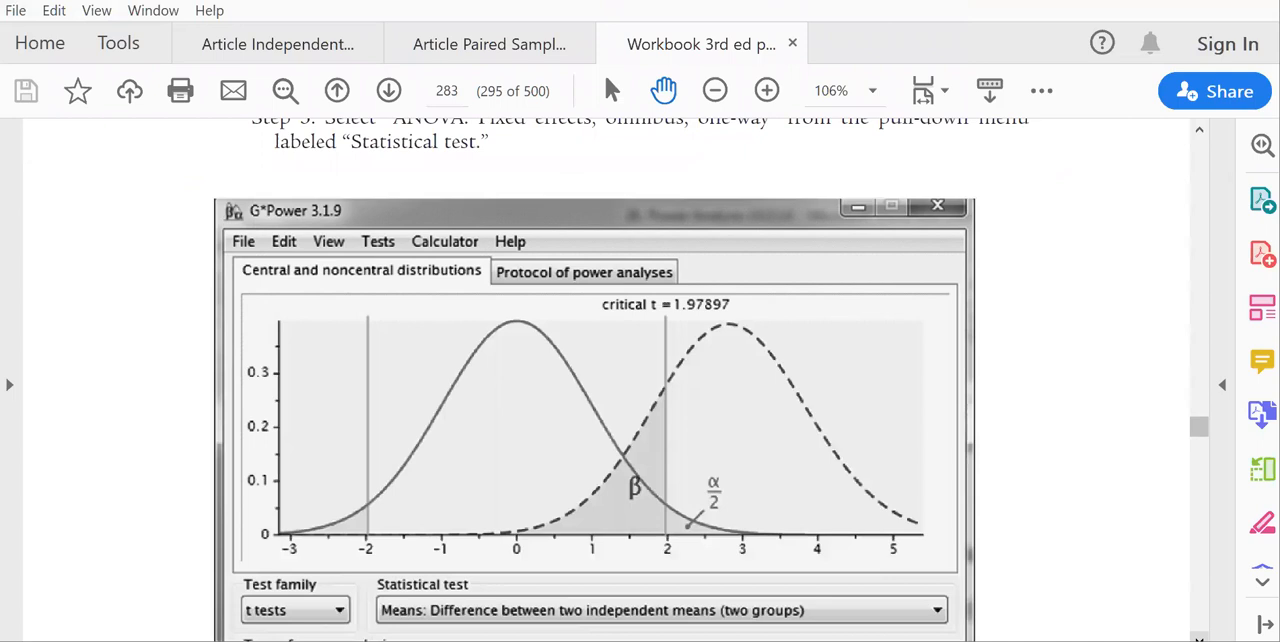
scroll(640, 380, "down", 6)
scroll(640, 380, "down", 4)
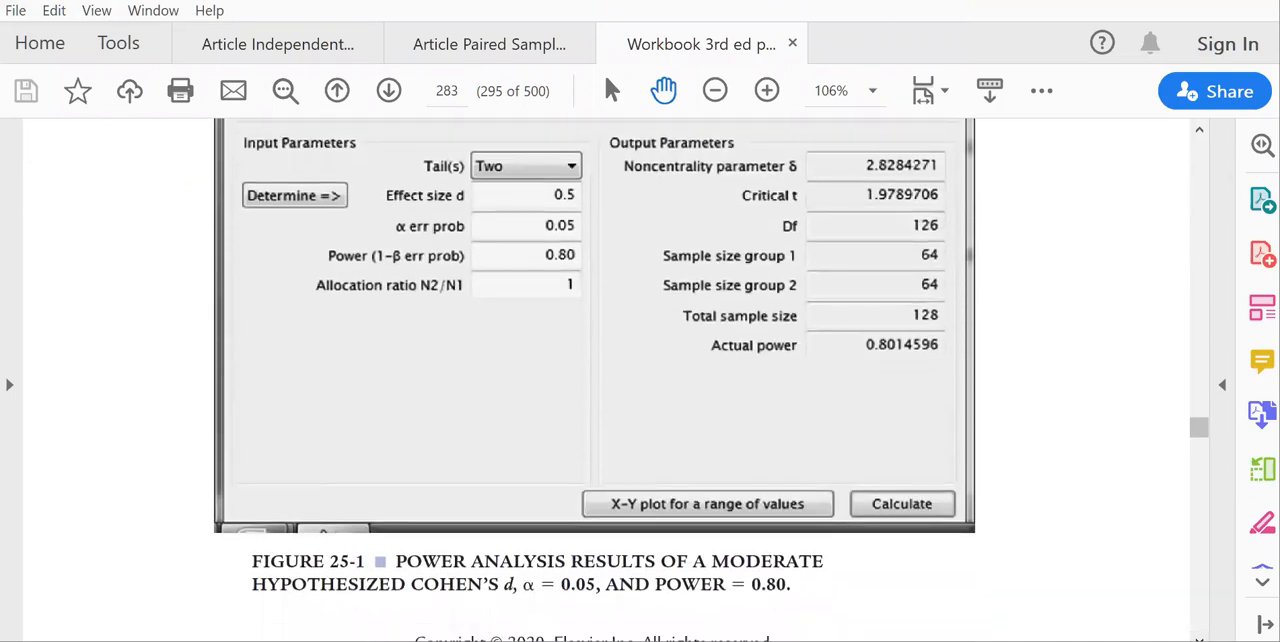
left_click(1198, 204)
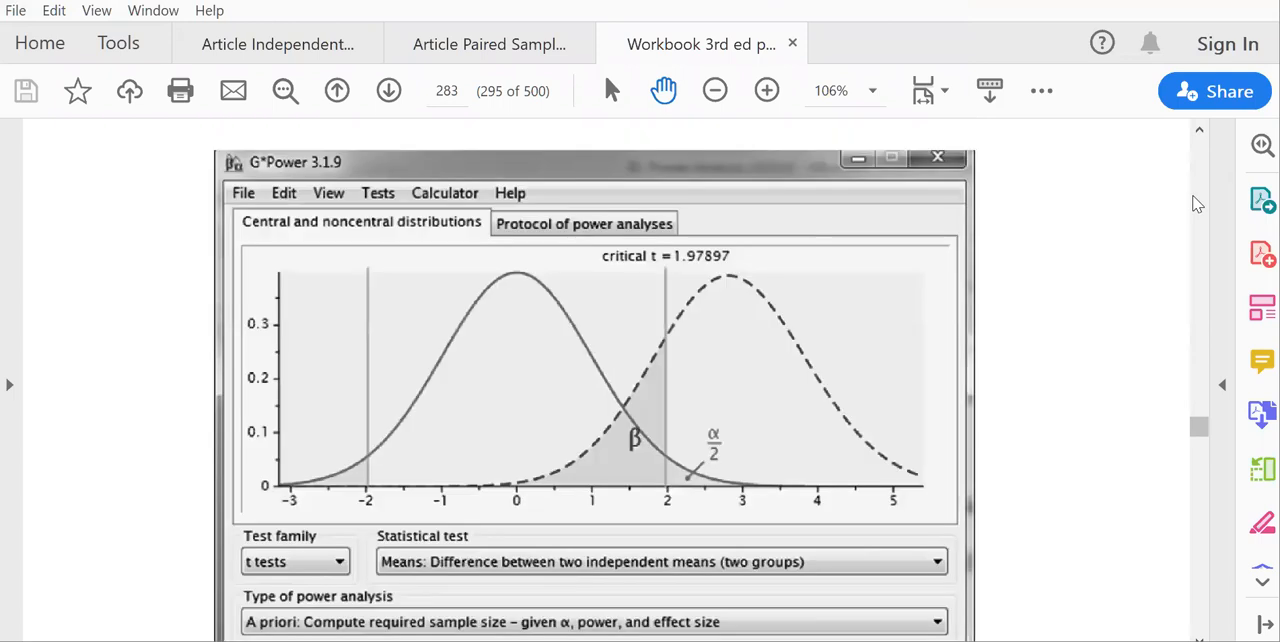
left_click(1198, 204)
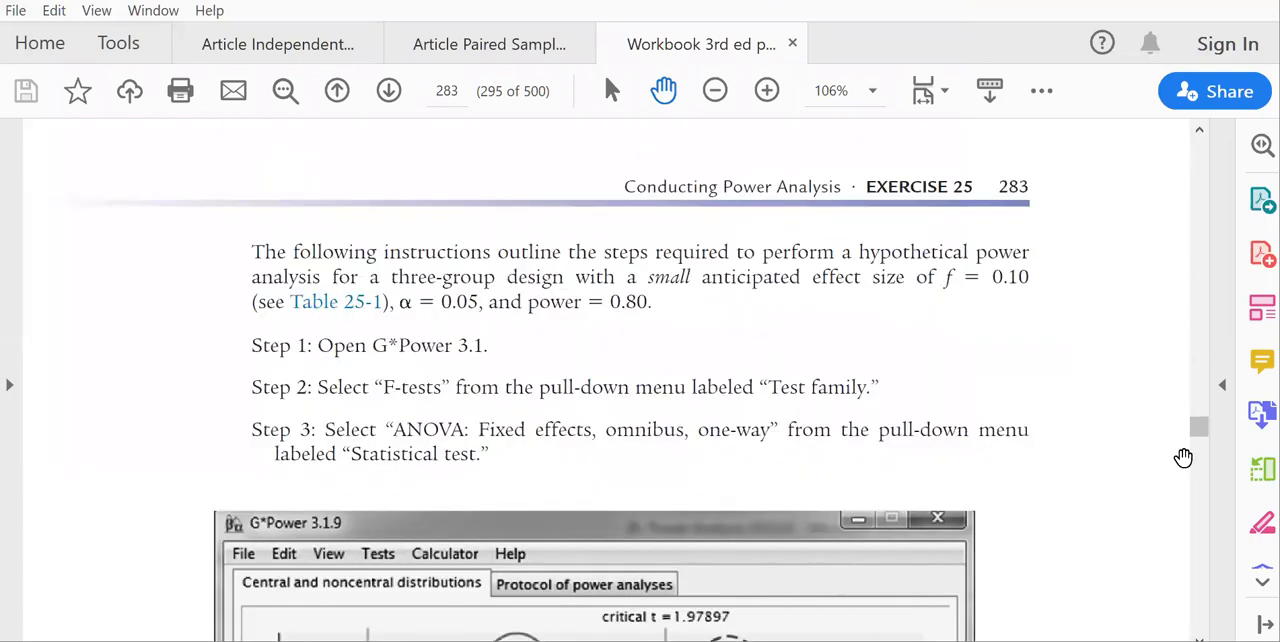
left_click(1198, 612)
left_click(1199, 612)
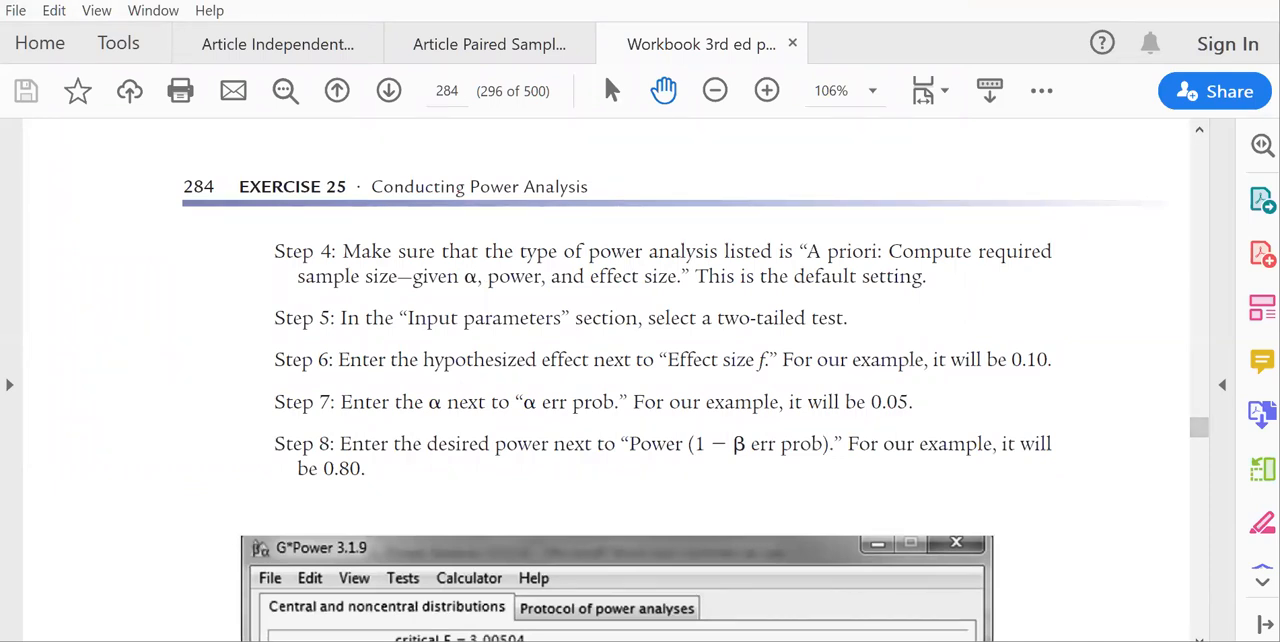
scroll(1003, 290, "down", 10)
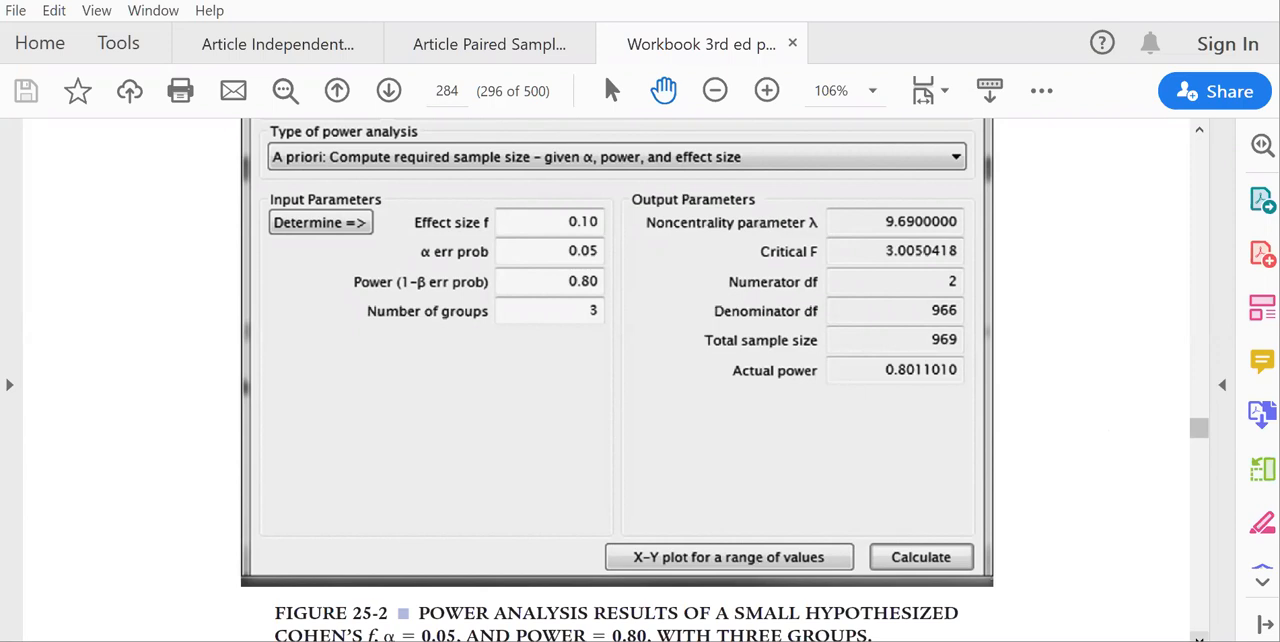
scroll(616, 380, "down", 2)
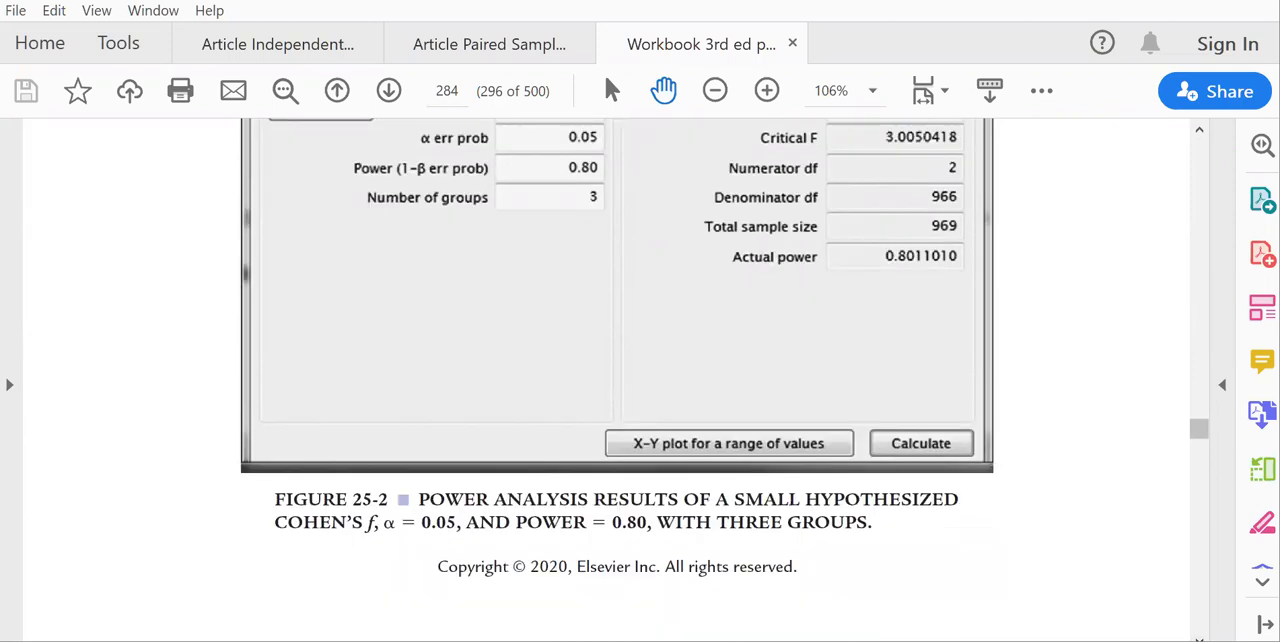
scroll(616, 380, "down", 8)
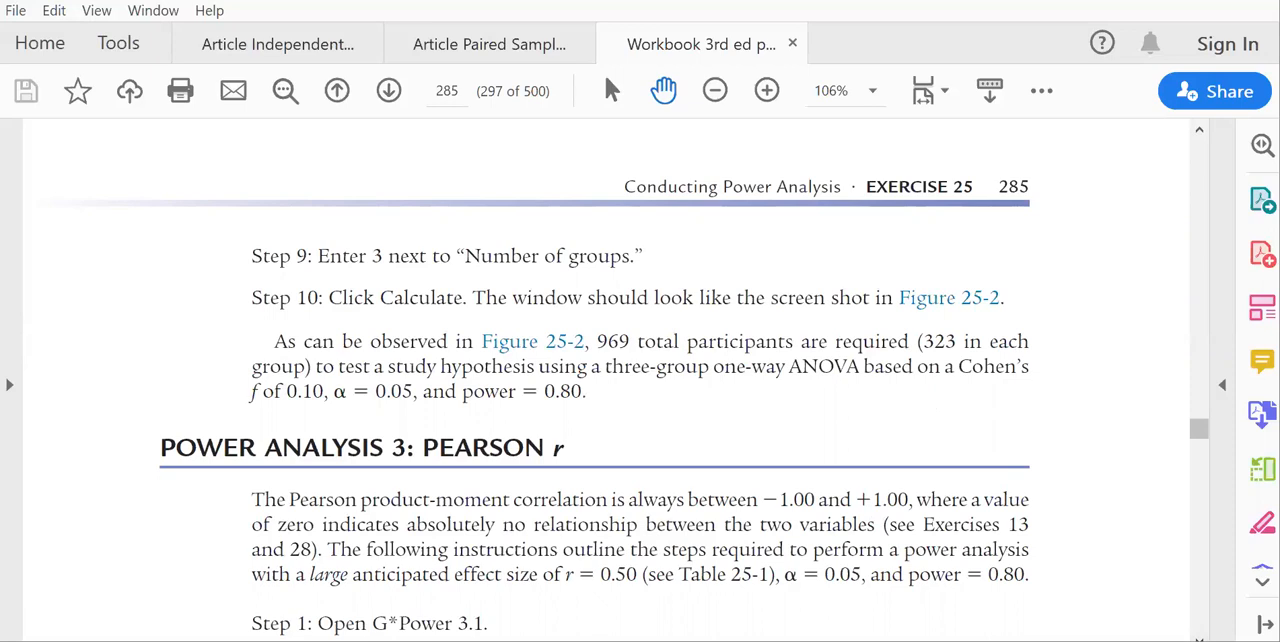
Read the workbook's Pearson r instructions and set G*Power to the Exact test family with Correlation: Bivariate normal model.
left_click(1199, 638)
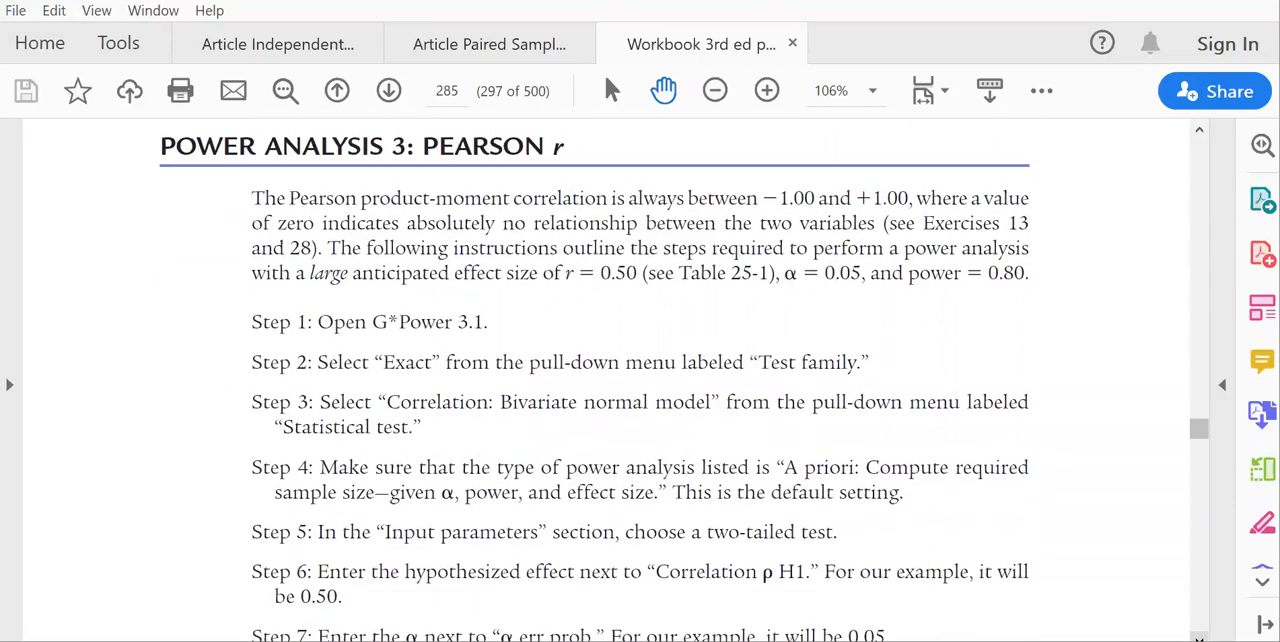
left_click(1199, 638)
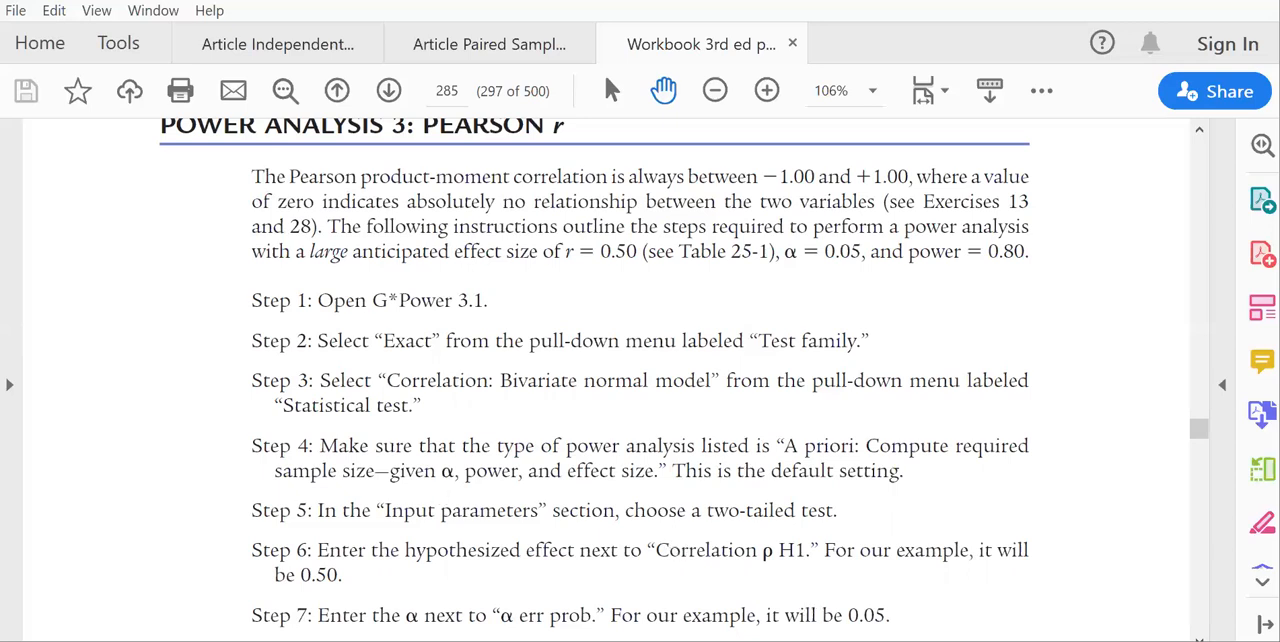
key("alt+Tab")
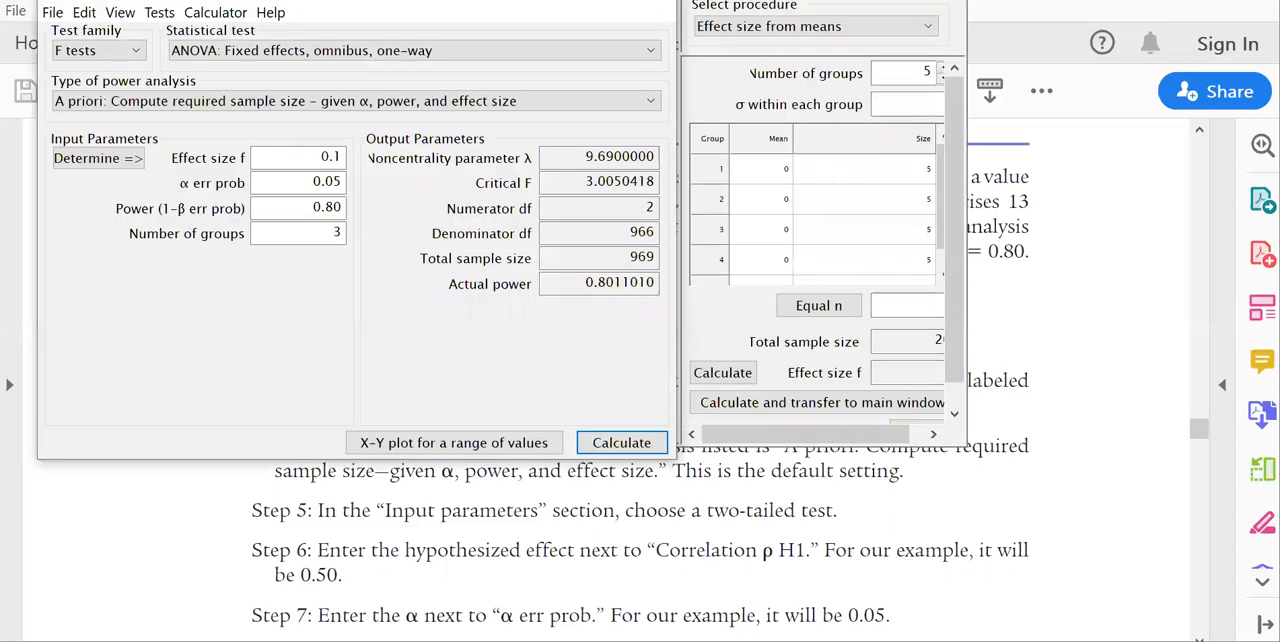
left_click(104, 54)
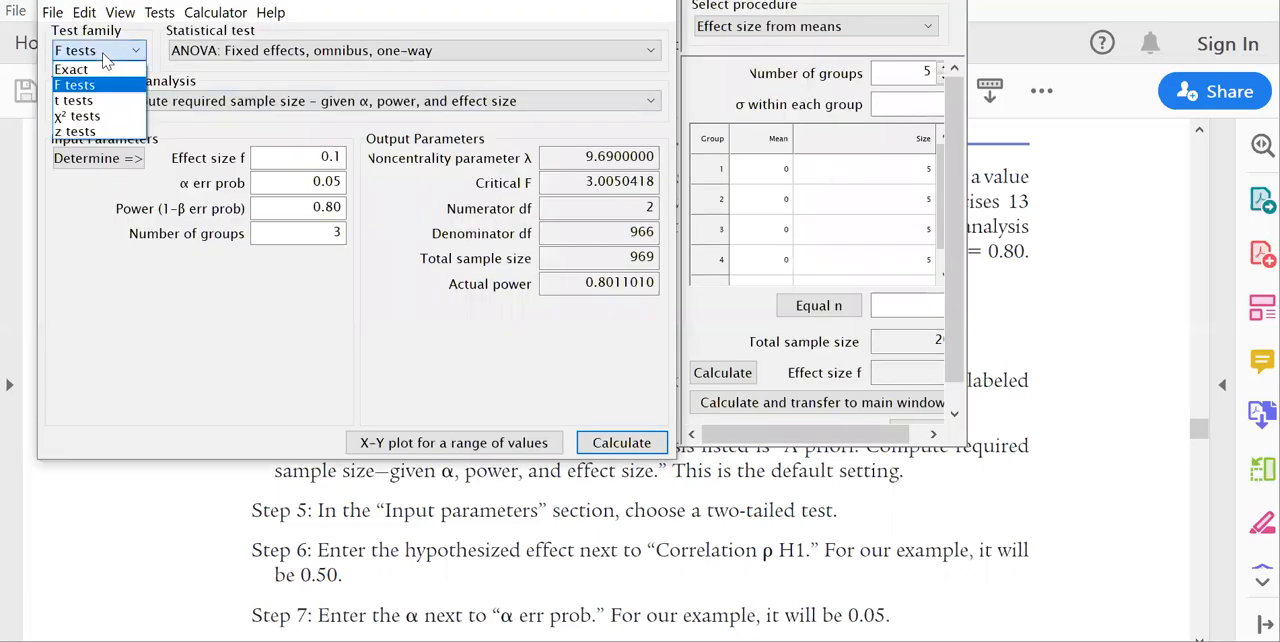
left_click(75, 69)
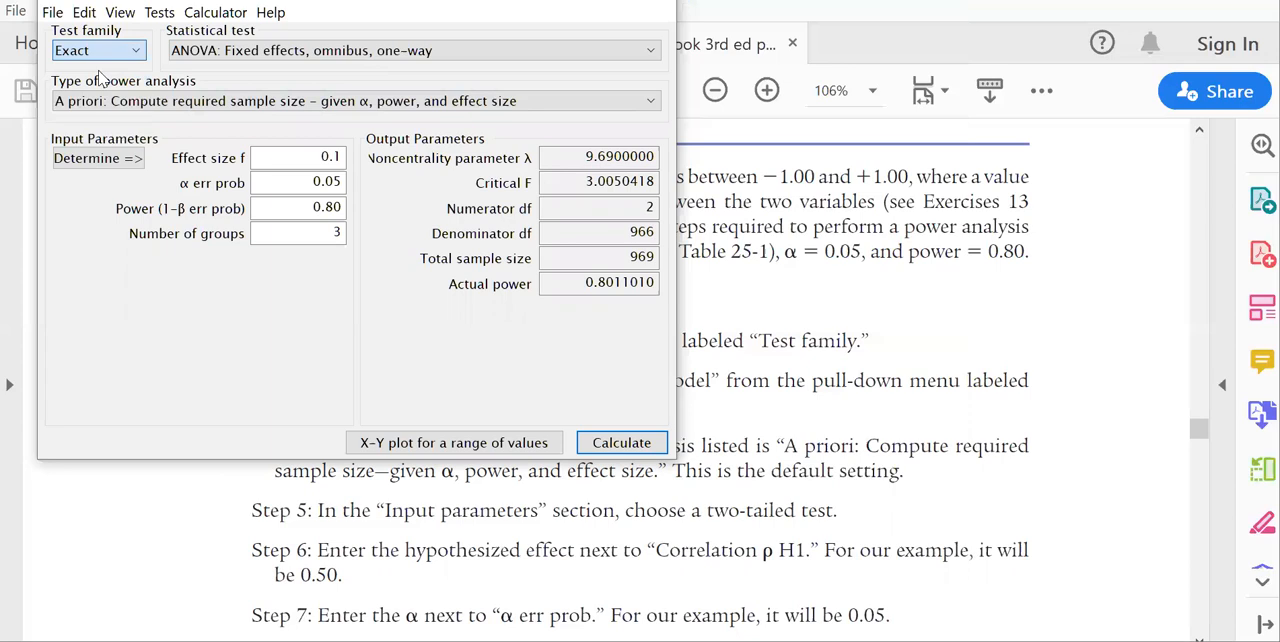
left_click(1075, 296)
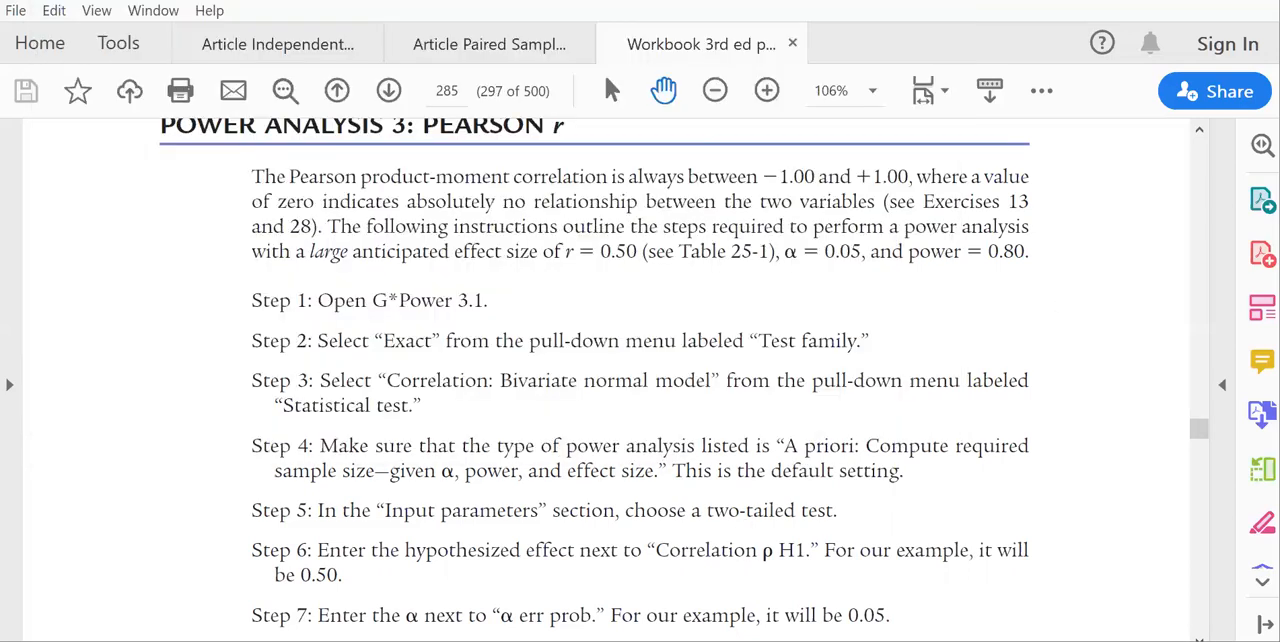
key("alt+Tab")
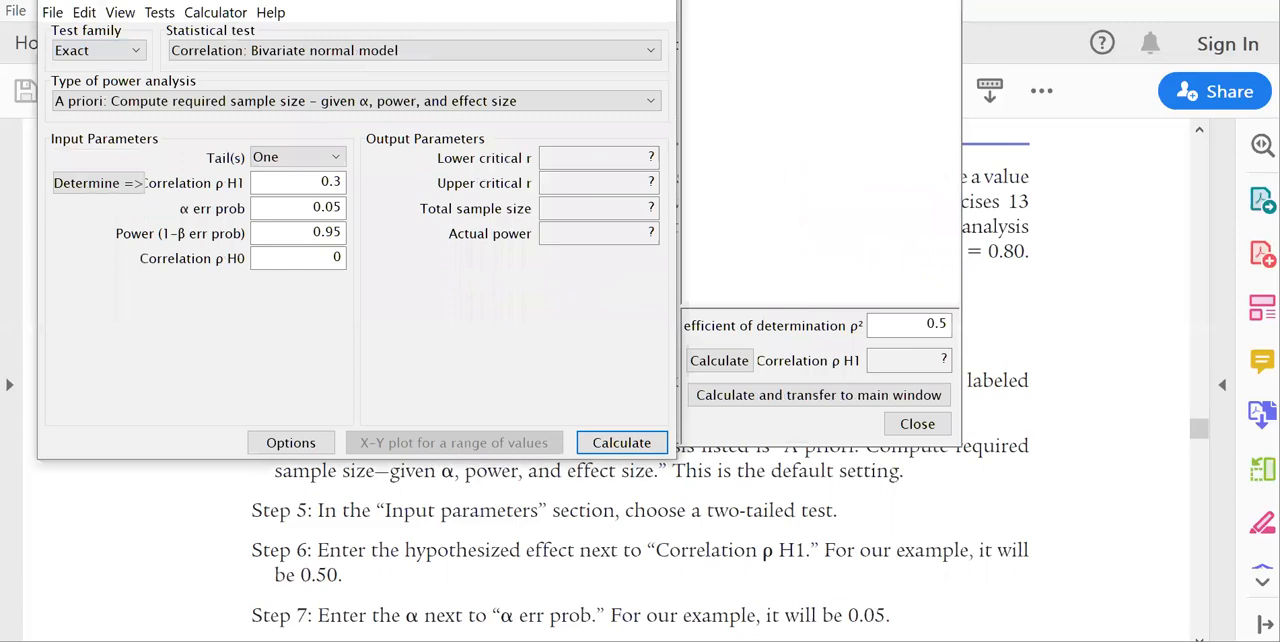
left_click(352, 55)
left_click(352, 66)
Make the correlation test two-tailed and set Correlation ρ H1 to 0.5.
left_click(322, 162)
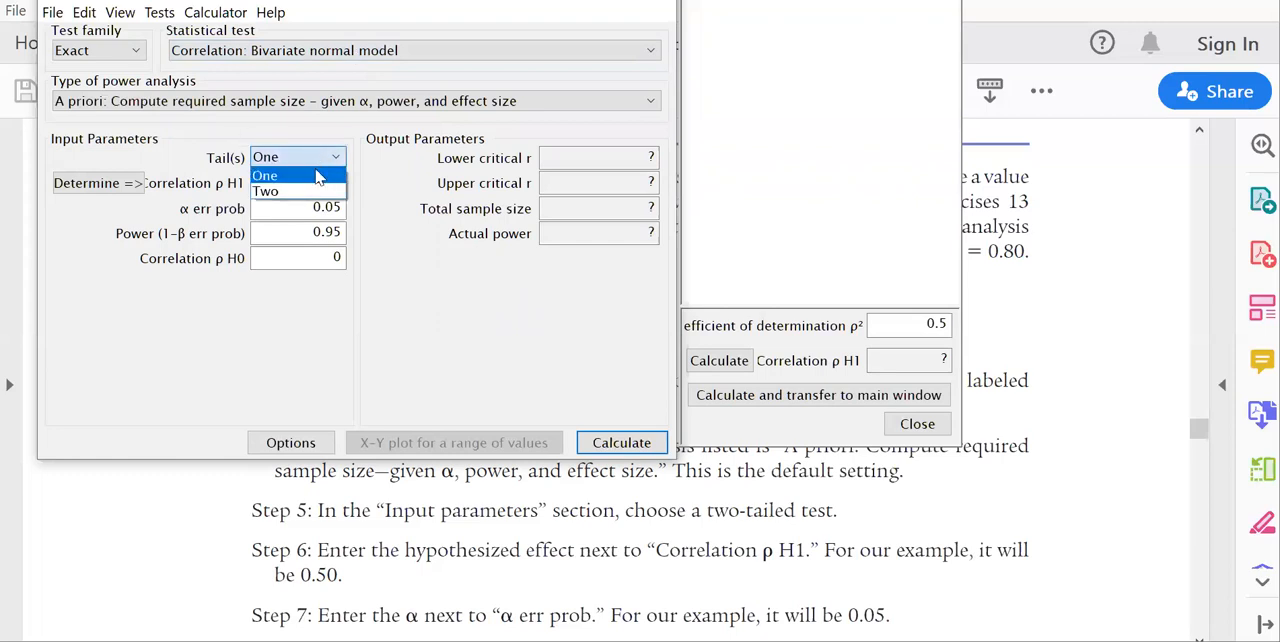
left_click(310, 192)
left_click(336, 183)
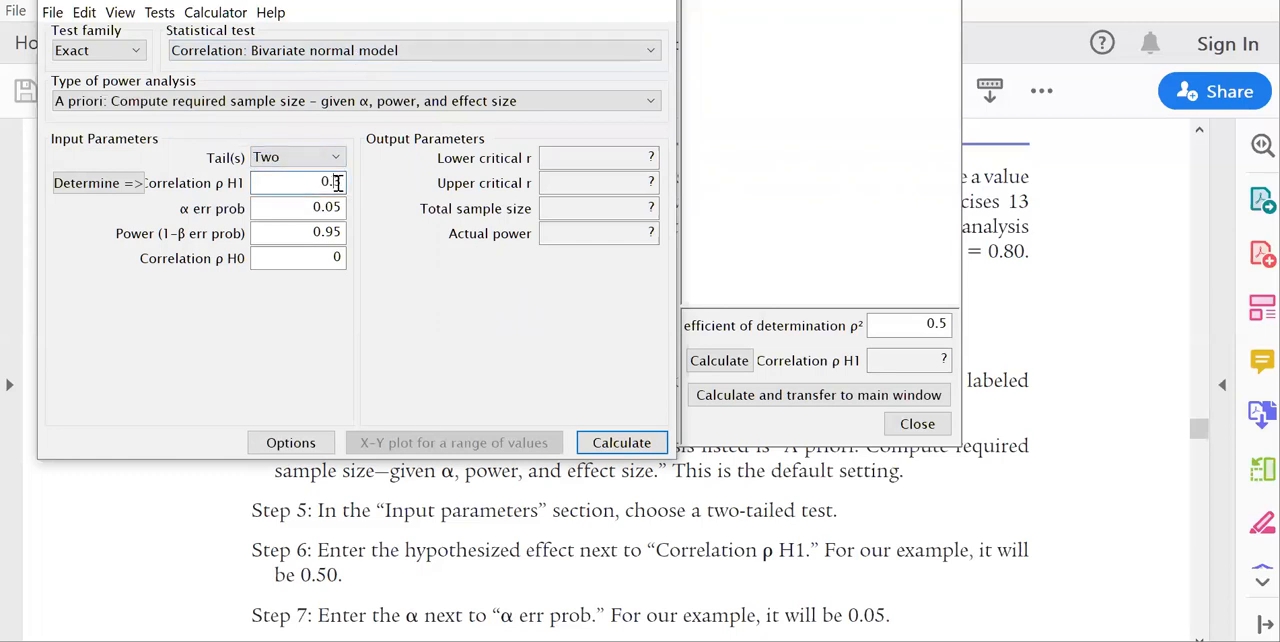
key("BackSpace")
type("5")
Set the power to 0.8 and calculate the required sample size for the correlation.
left_click(342, 231)
key("BackSpace")
key("BackSpace")
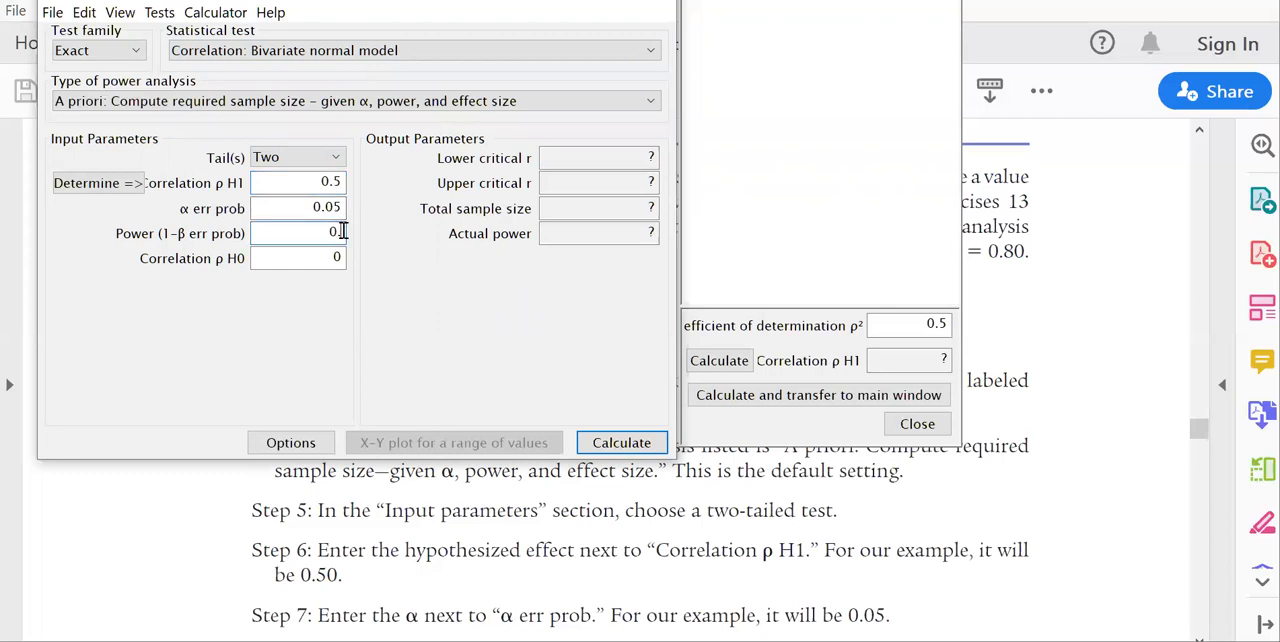
type("8")
left_click(634, 443)
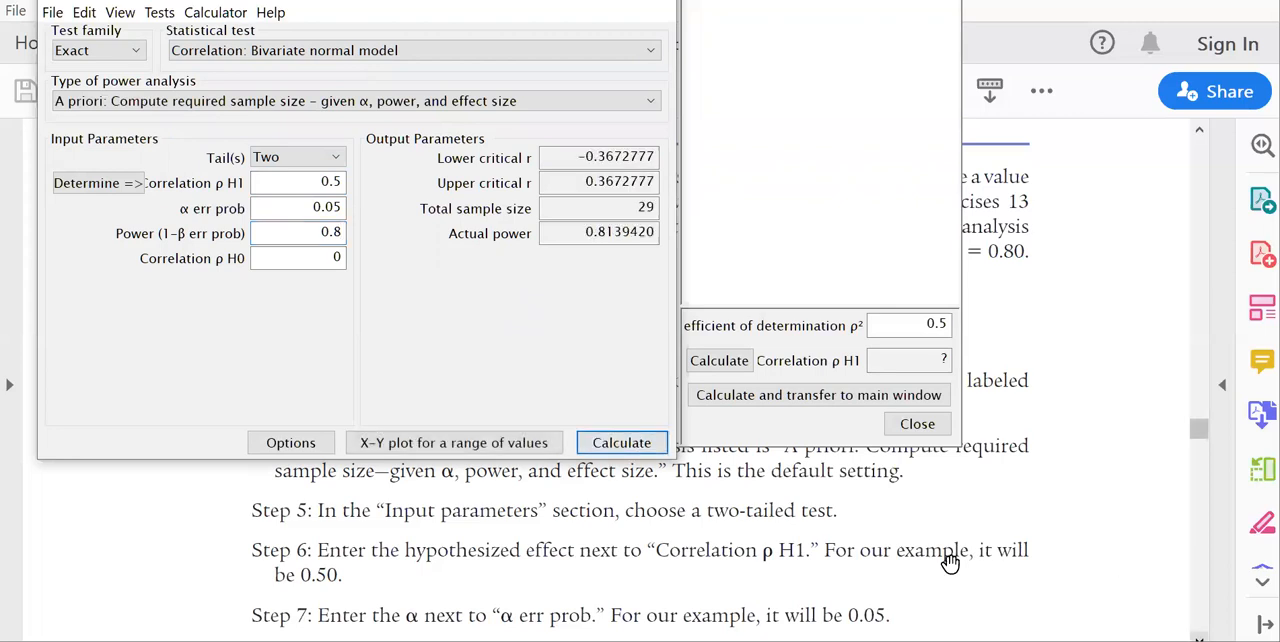
Switch to the workbook and read from the Pearson r results and Figure 25-3 through the R² power analysis steps on page 286.
left_click(1195, 605)
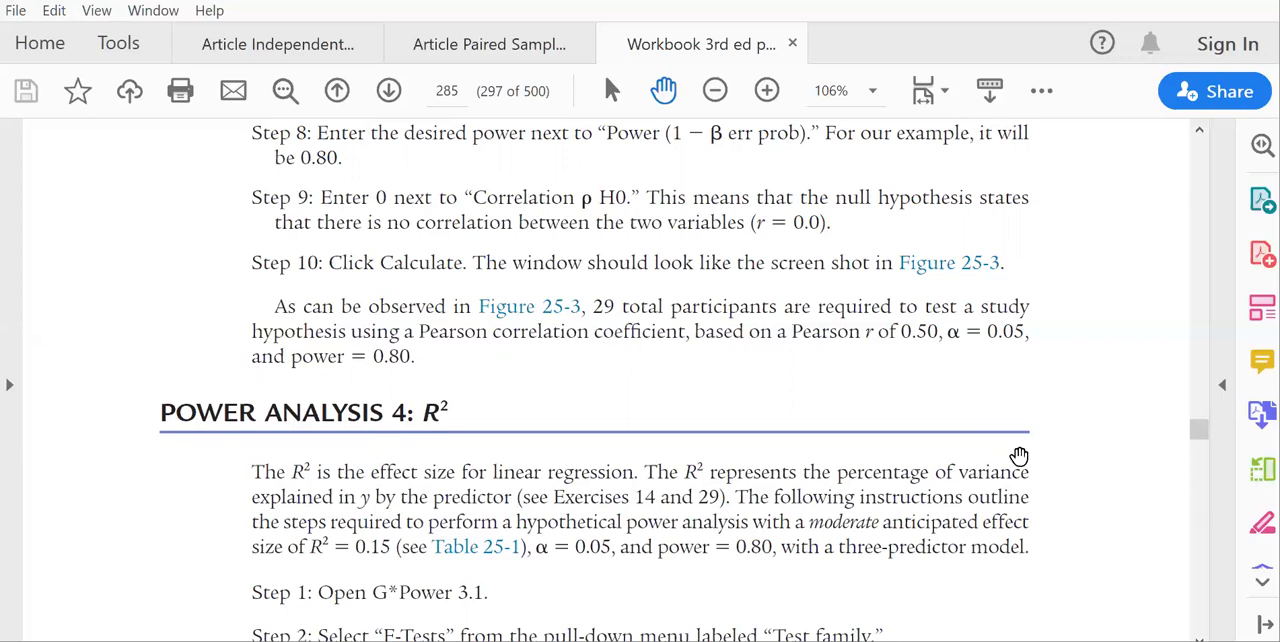
scroll(1212, 323, "down", 10)
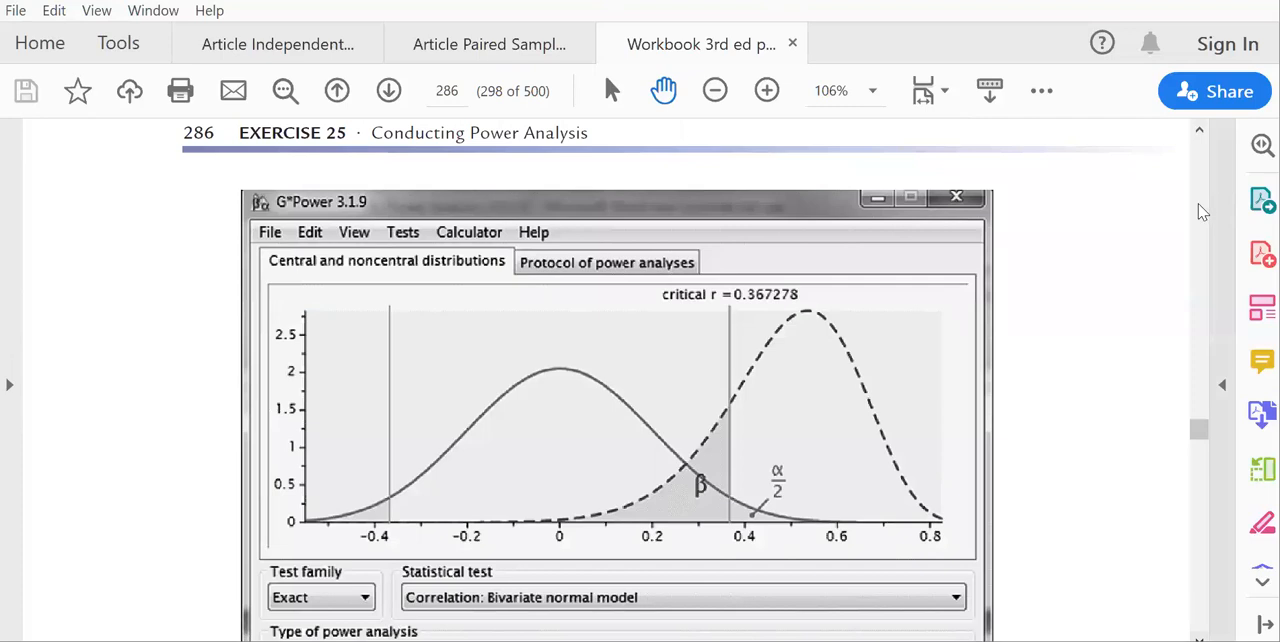
scroll(1212, 323, "up", 10)
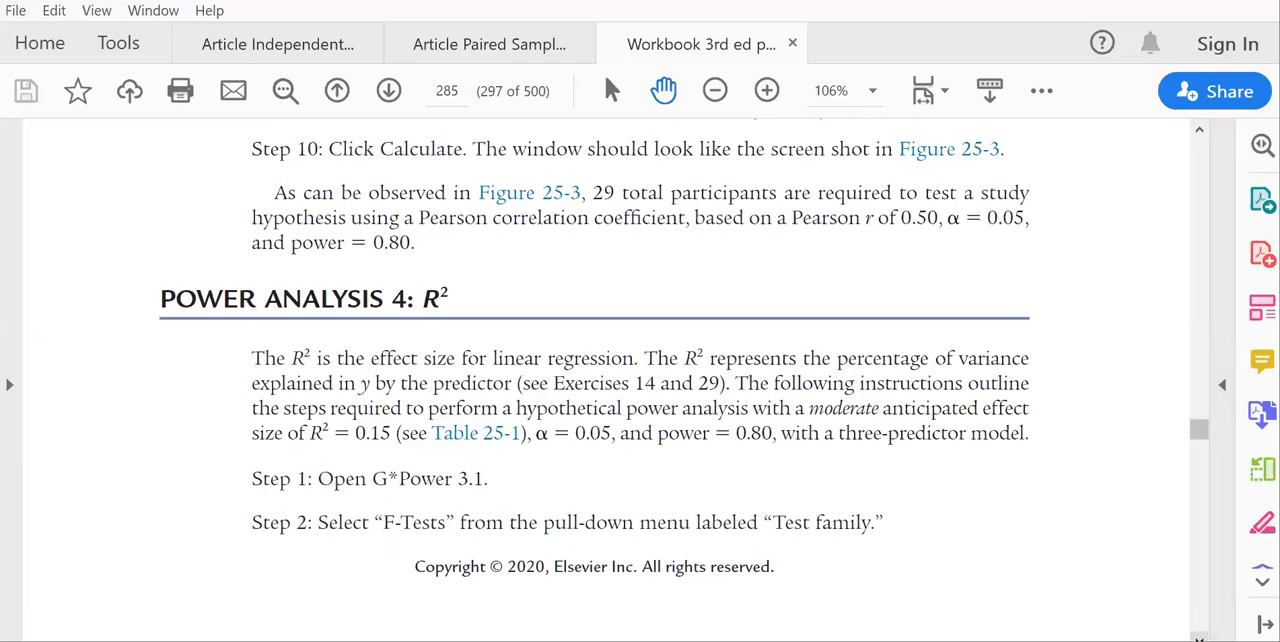
left_click(1199, 637)
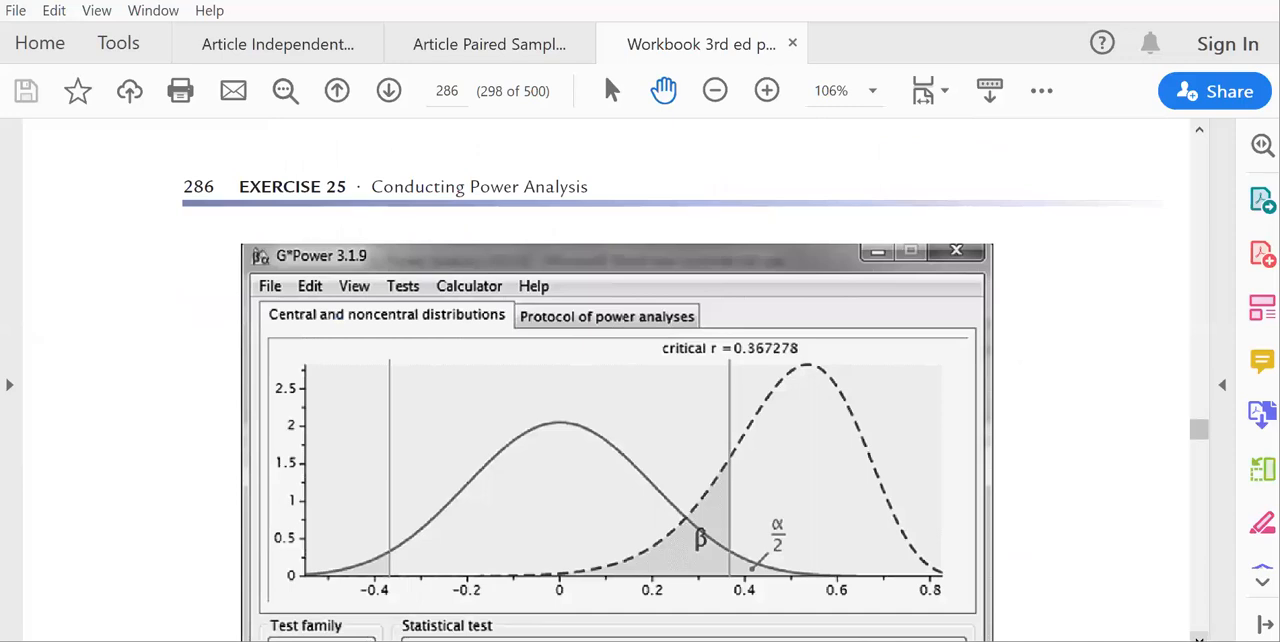
left_click(1199, 637)
left_click(1199, 637)
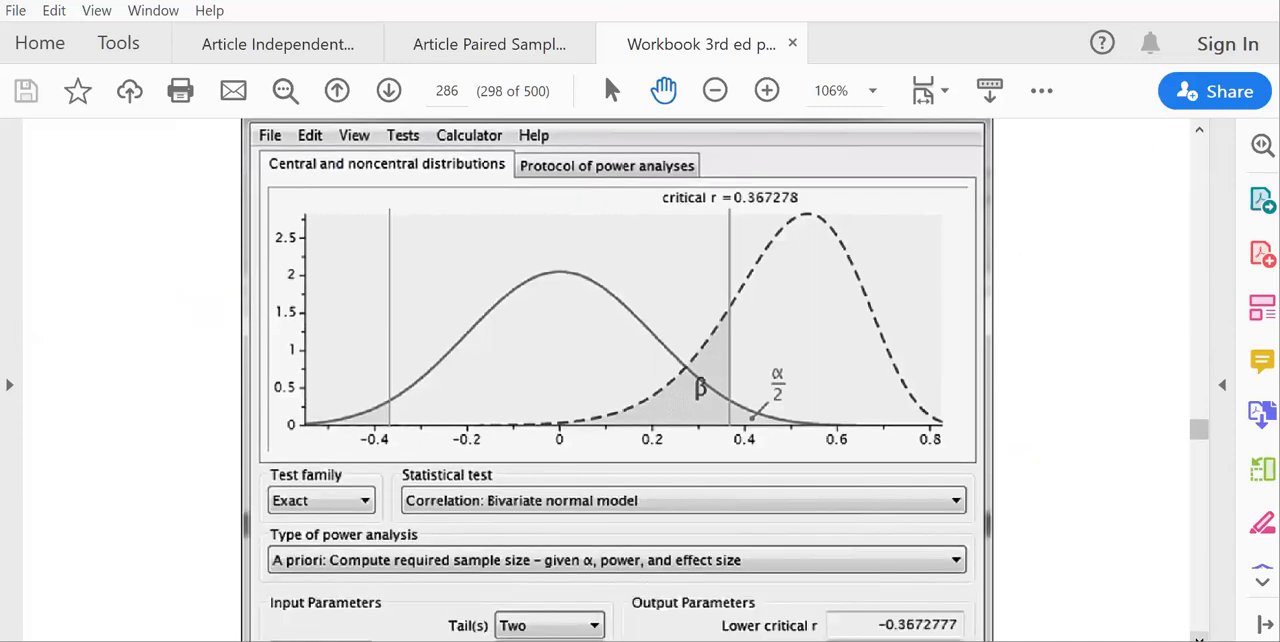
left_click(1199, 612)
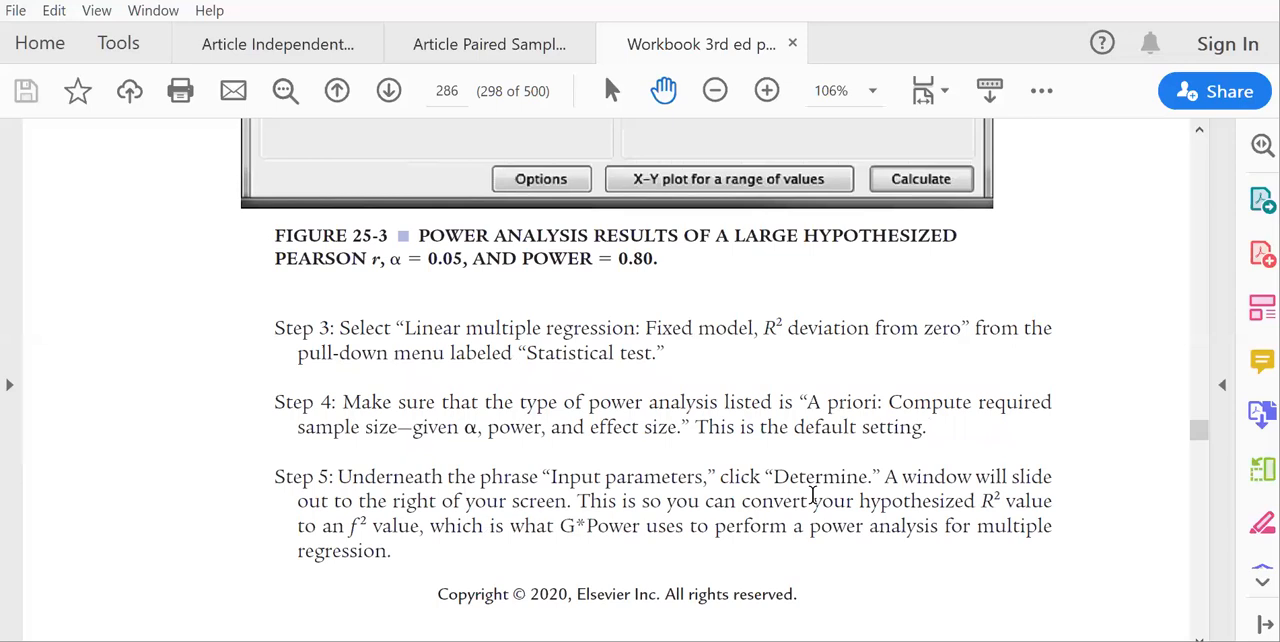
In G*Power, choose F tests with Linear multiple regression: Fixed model, R² deviation from zero, and close the effect size calculator.
left_click(600, 640)
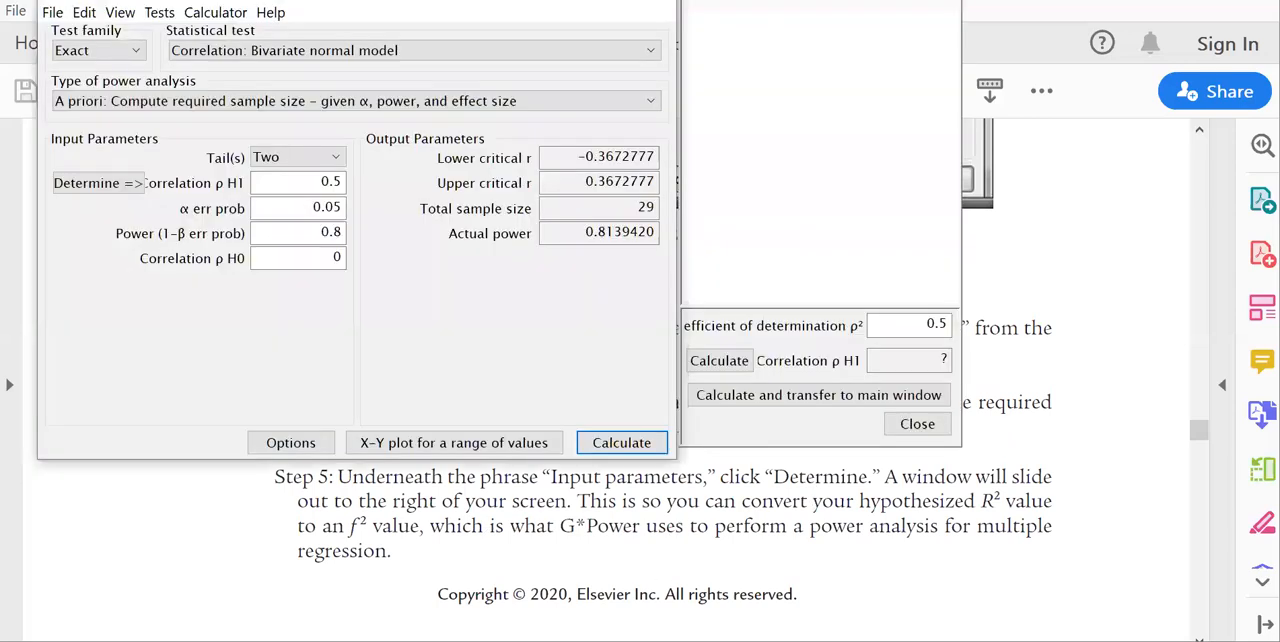
left_click(80, 48)
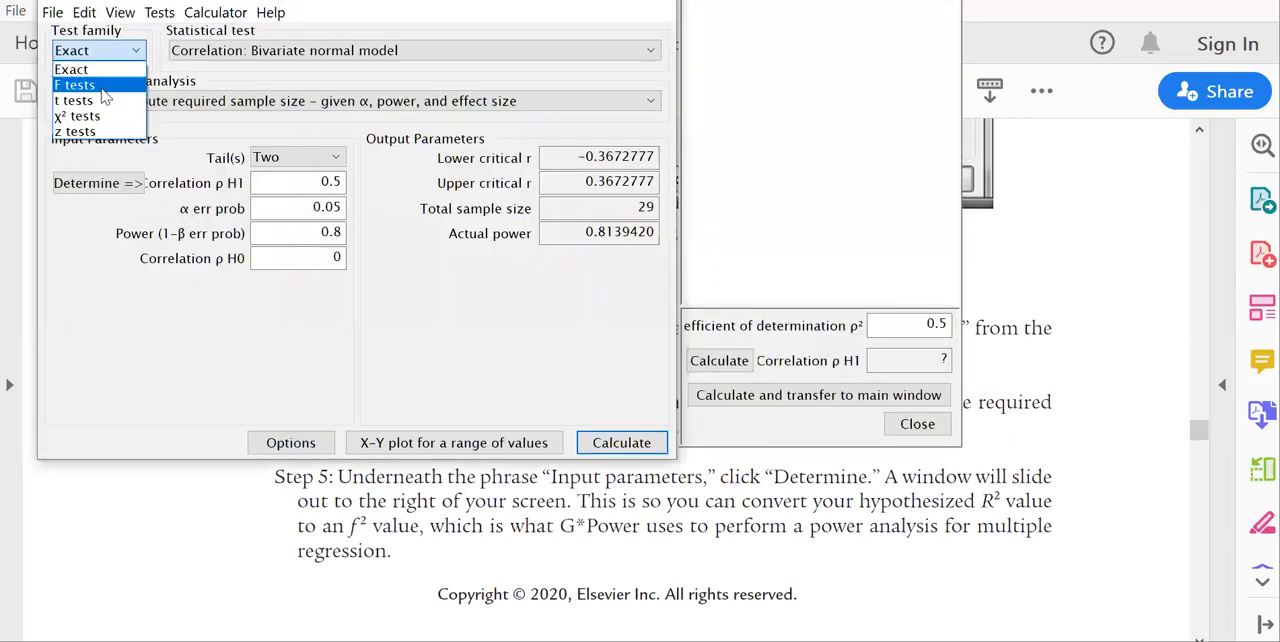
left_click(100, 77)
left_click(352, 52)
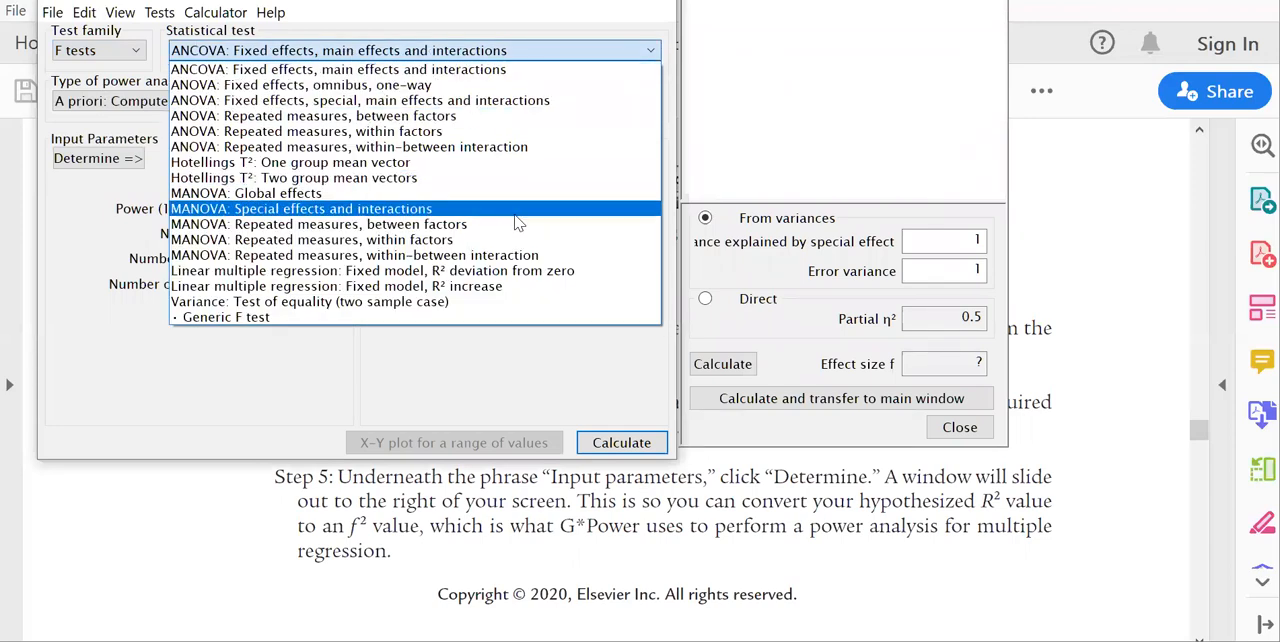
left_click(542, 271)
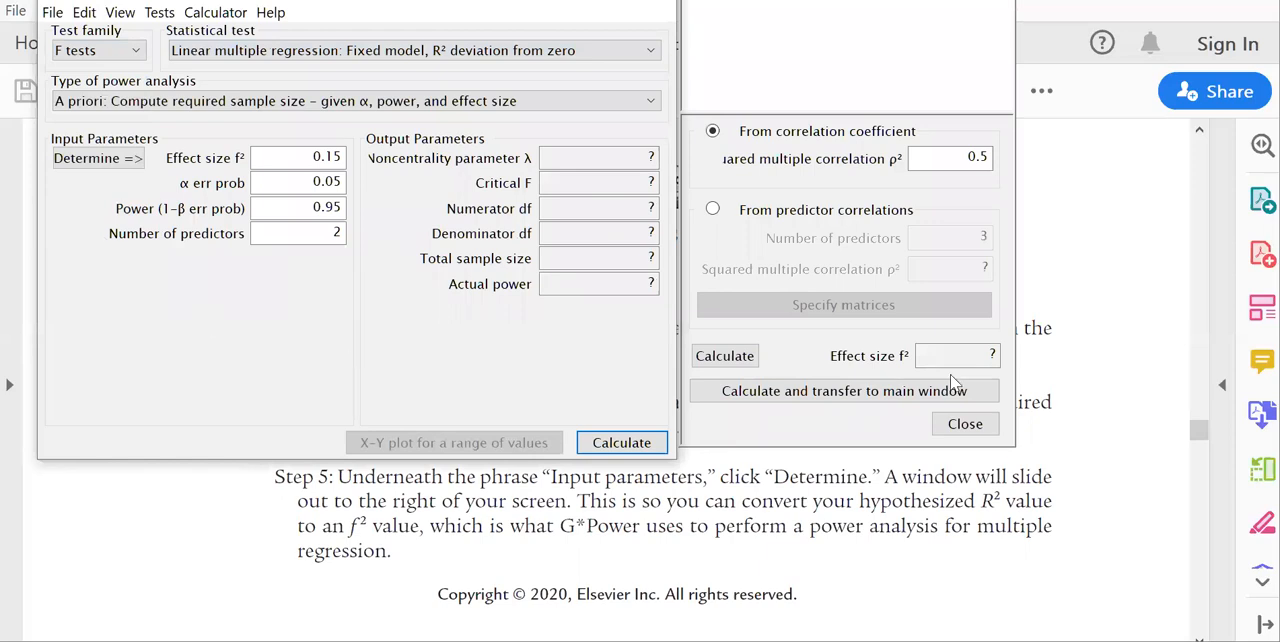
left_click(965, 424)
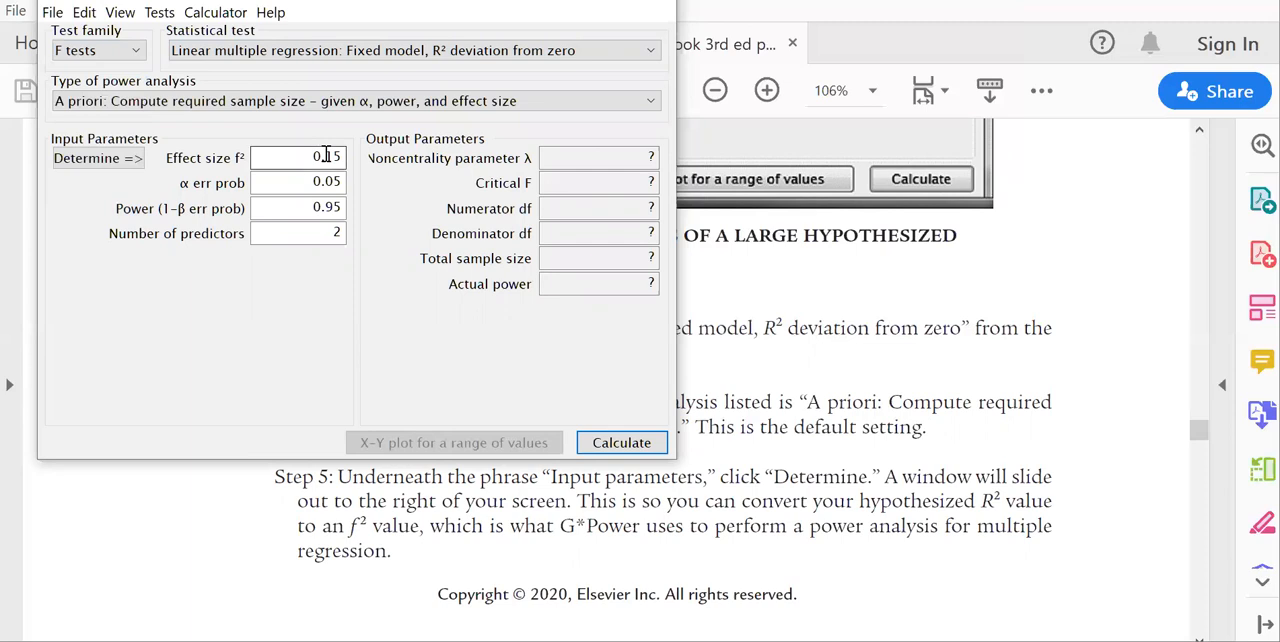
Open the effect size calculator for the regression and read workbook steps 6 to 11 and Figure 25-4 on page 287.
mouse_move(338, 154)
left_click(98, 158)
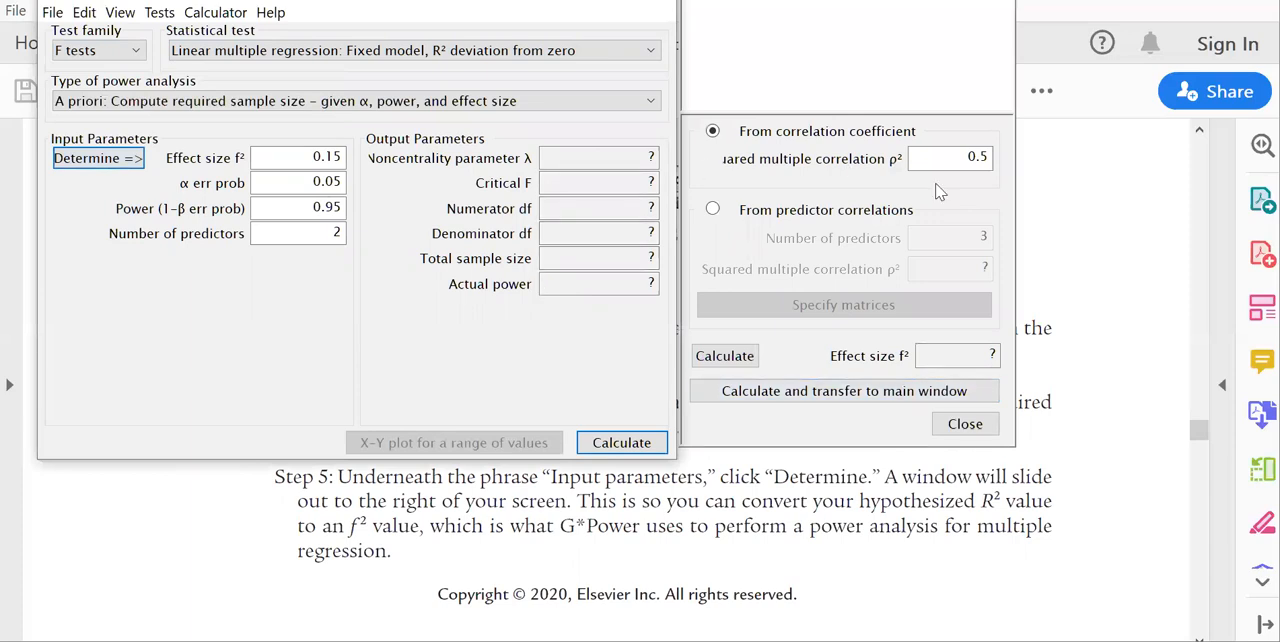
left_click(1068, 278)
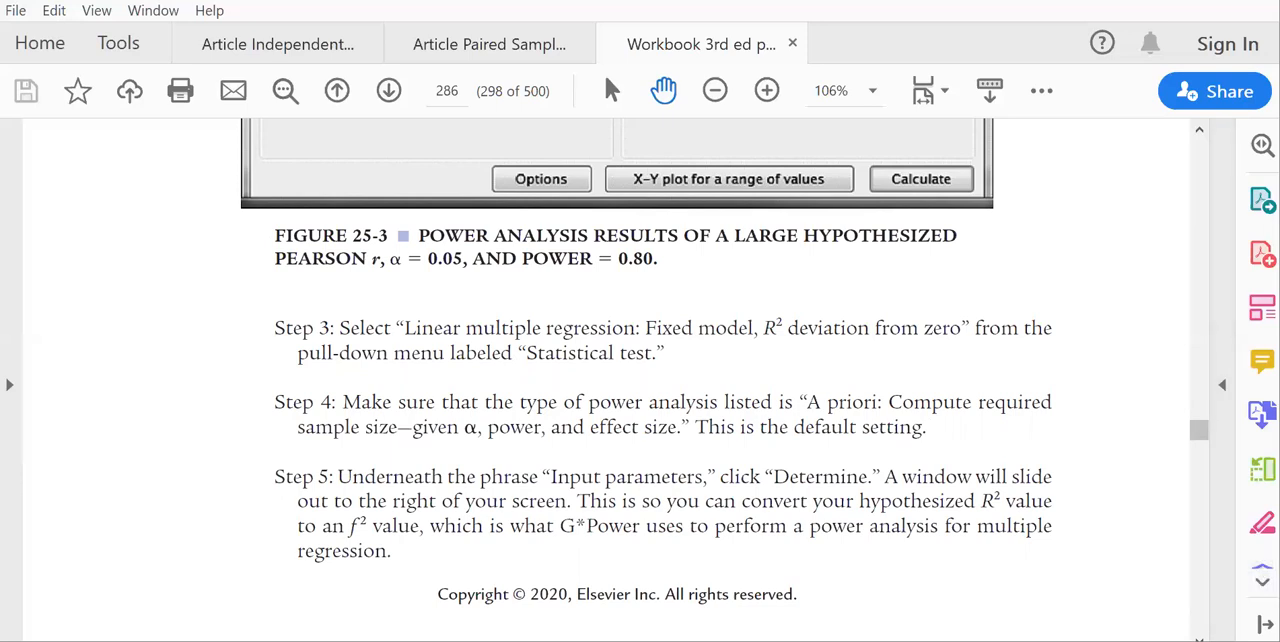
scroll(640, 380, "down", 5)
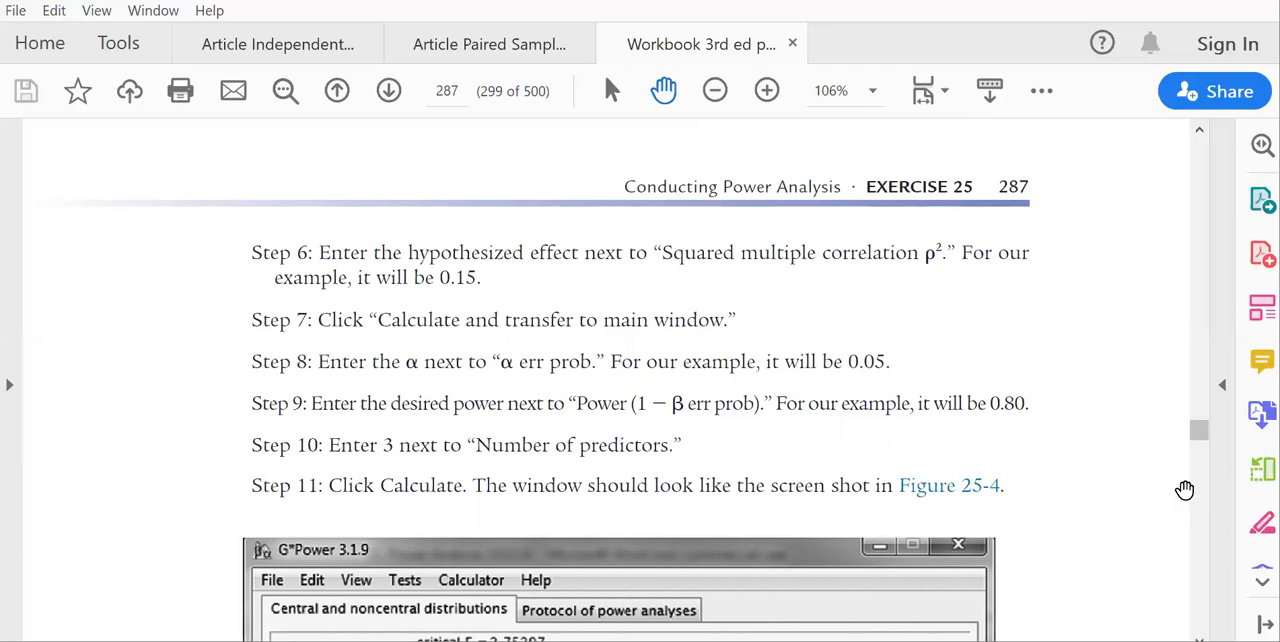
scroll(1198, 430, "down", 2)
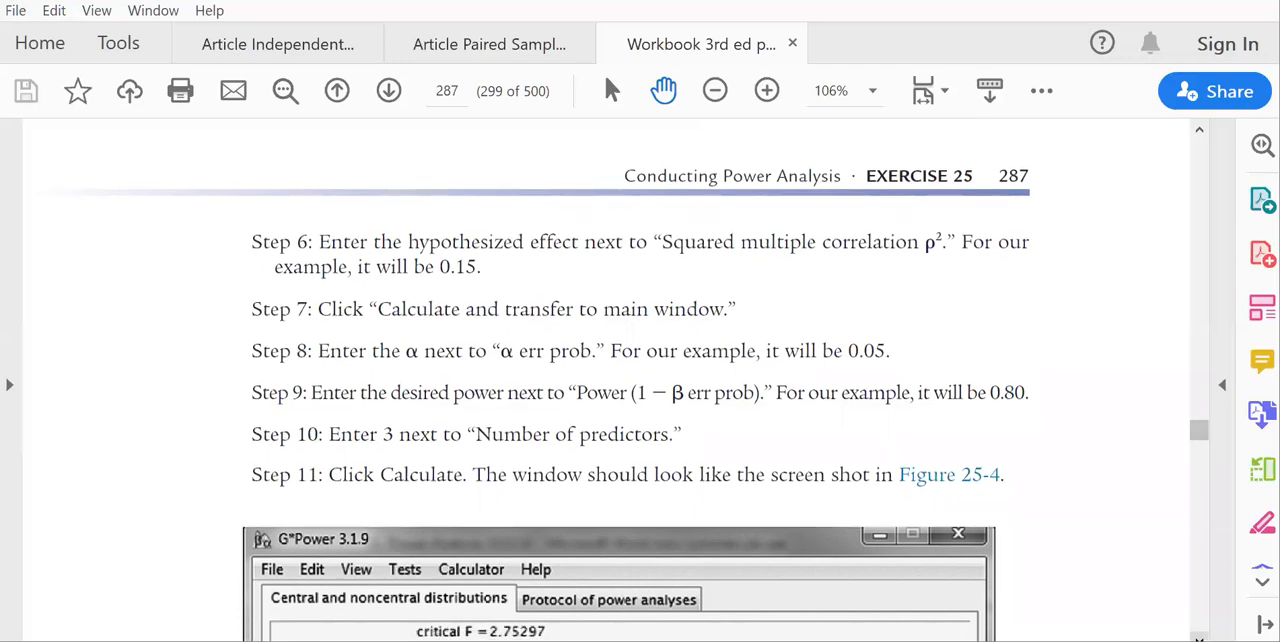
scroll(640, 380, "down", 15)
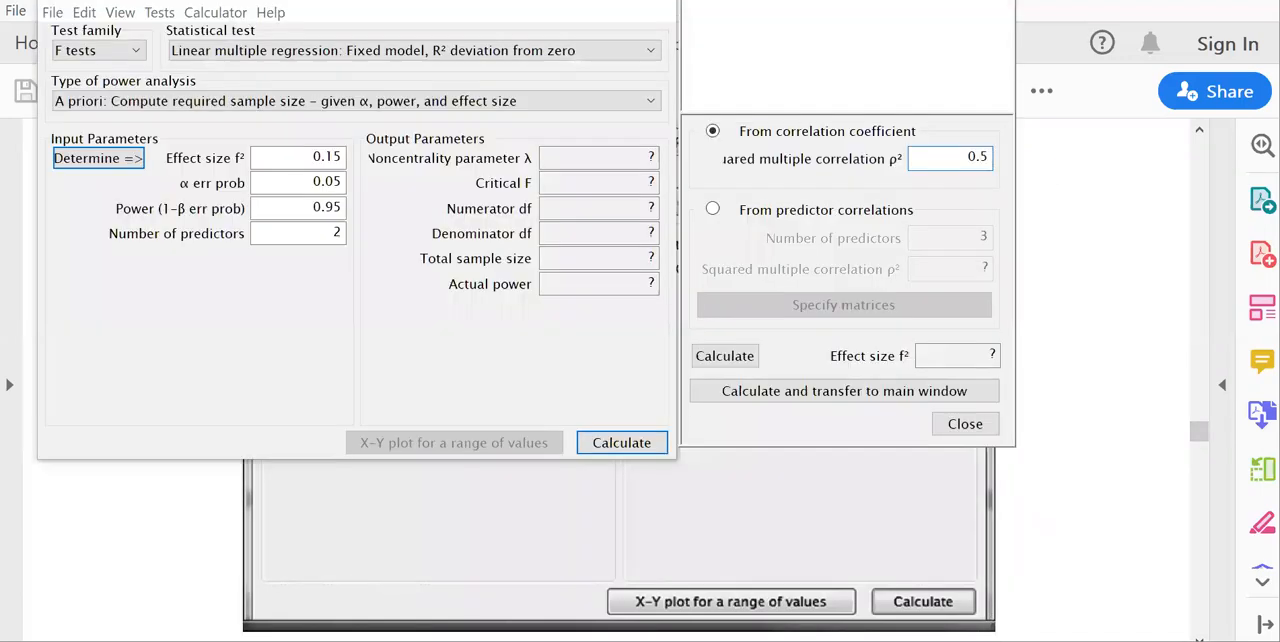
In G*Power, set the squared multiple correlation ρ² to 0.15, then calculate effect size f² and transfer it to the main window.
type("15")
left_click(810, 394)
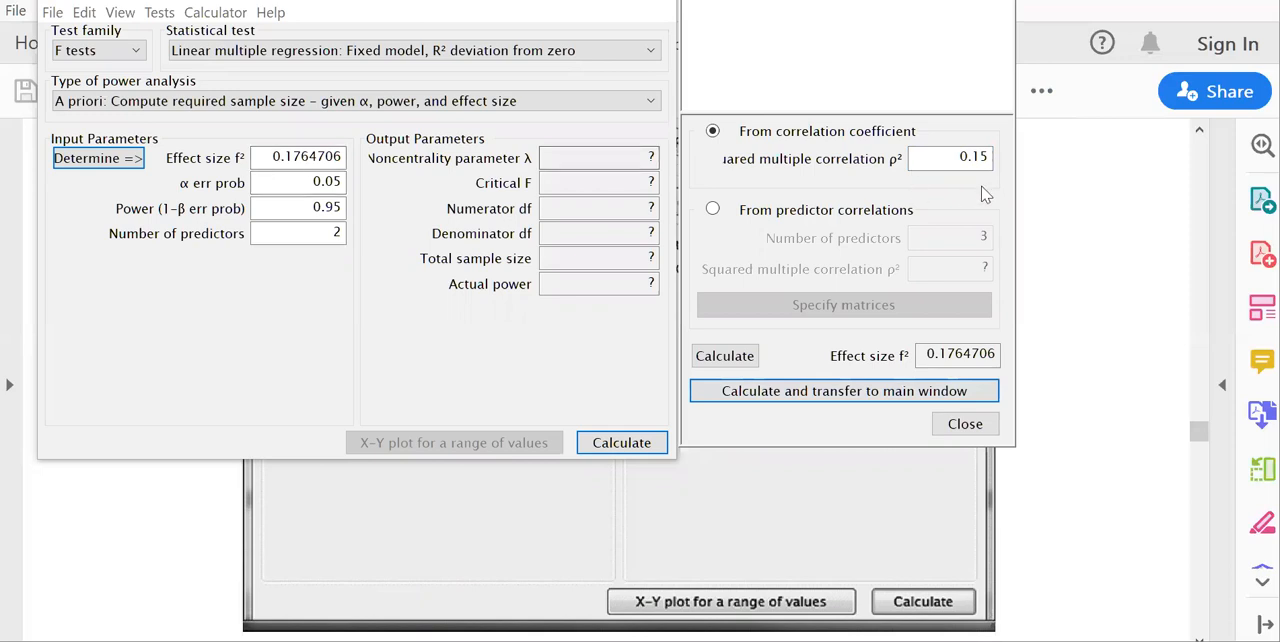
mouse_move(262, 160)
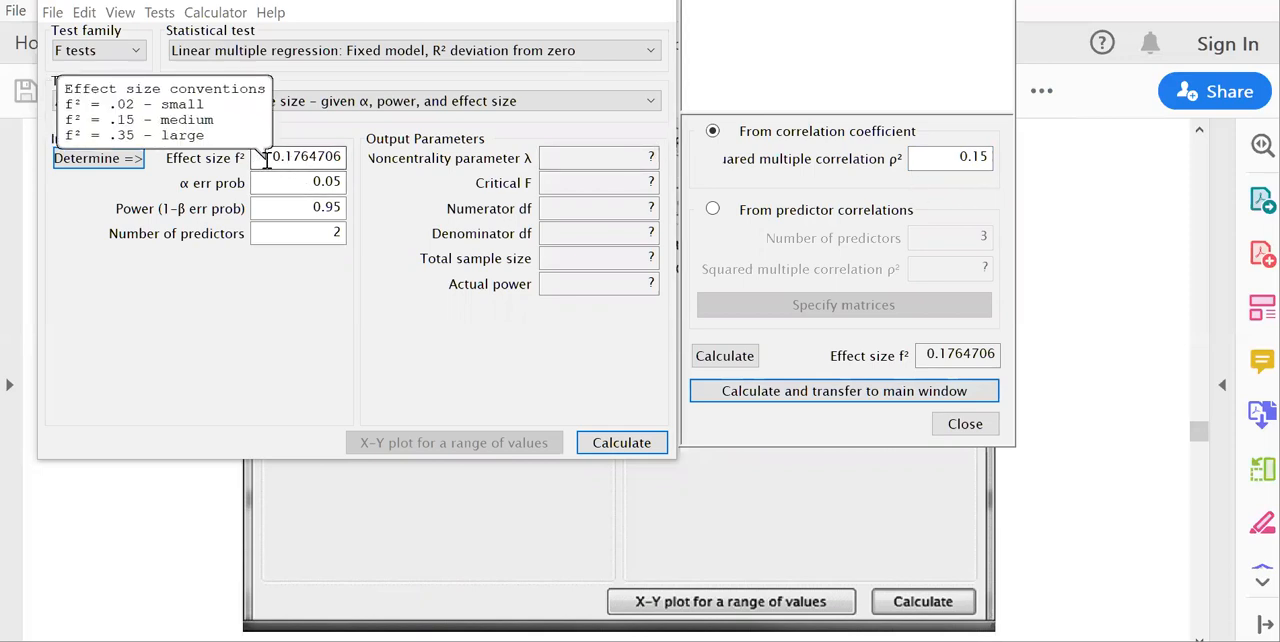
left_click(316, 158)
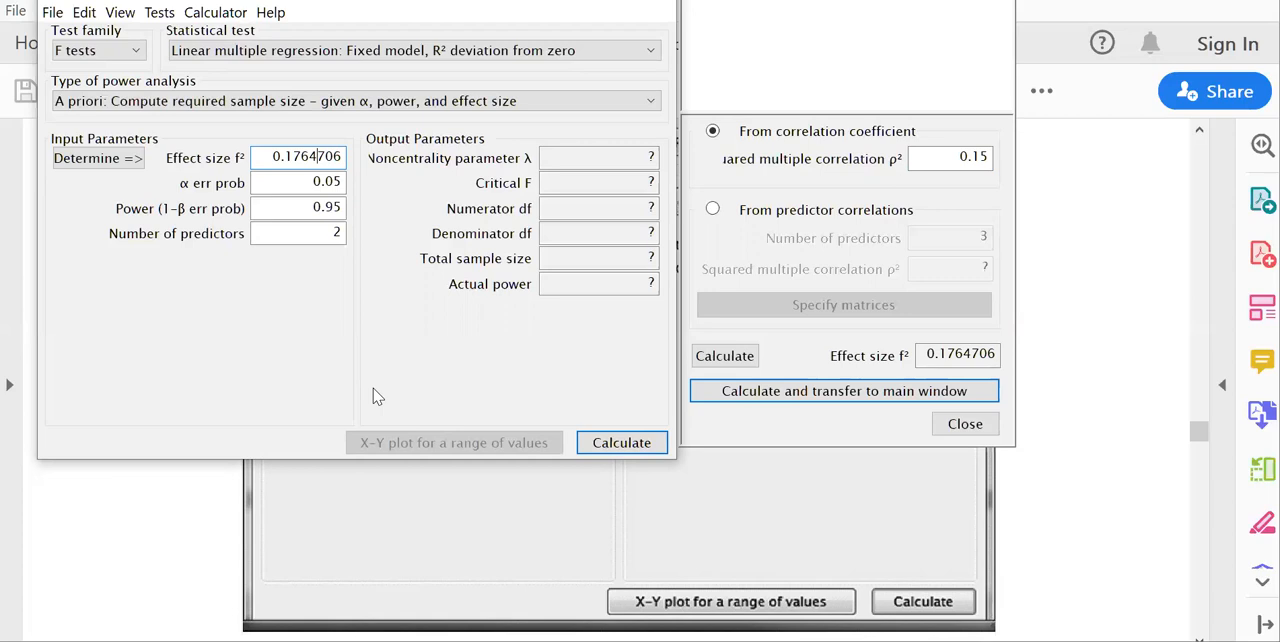
Set the power (1-β err prob) of the regression analysis to 0.8.
left_click(340, 207)
key("BackSpace")
key("BackSpace")
key("BackSpace")
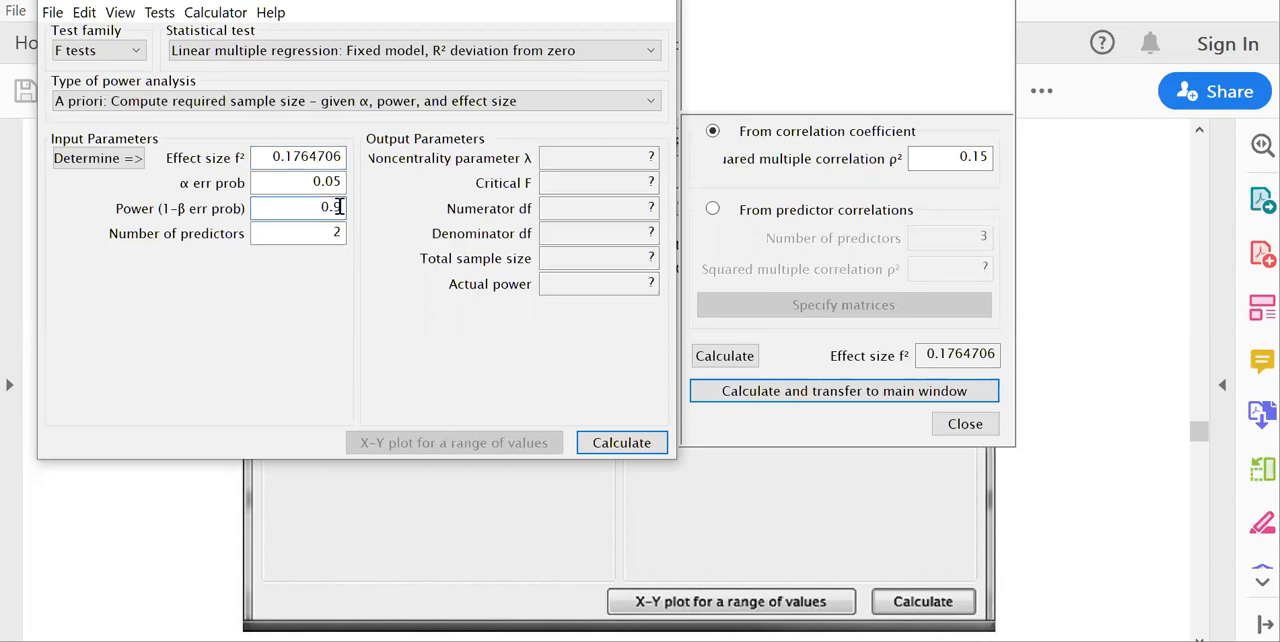
type(".8")
Check the regression inputs on workbook page 287, set the number of predictors to 3 in G*Power and calculate the required sample size.
left_click(1160, 432)
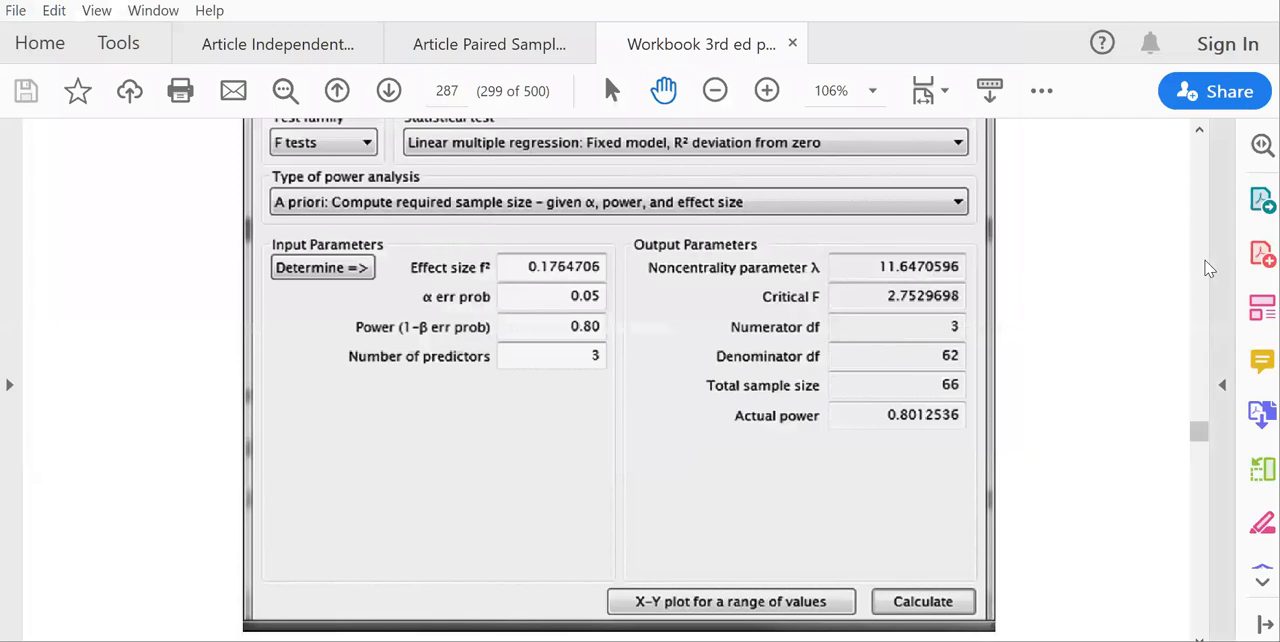
scroll(1208, 270, "up", 5)
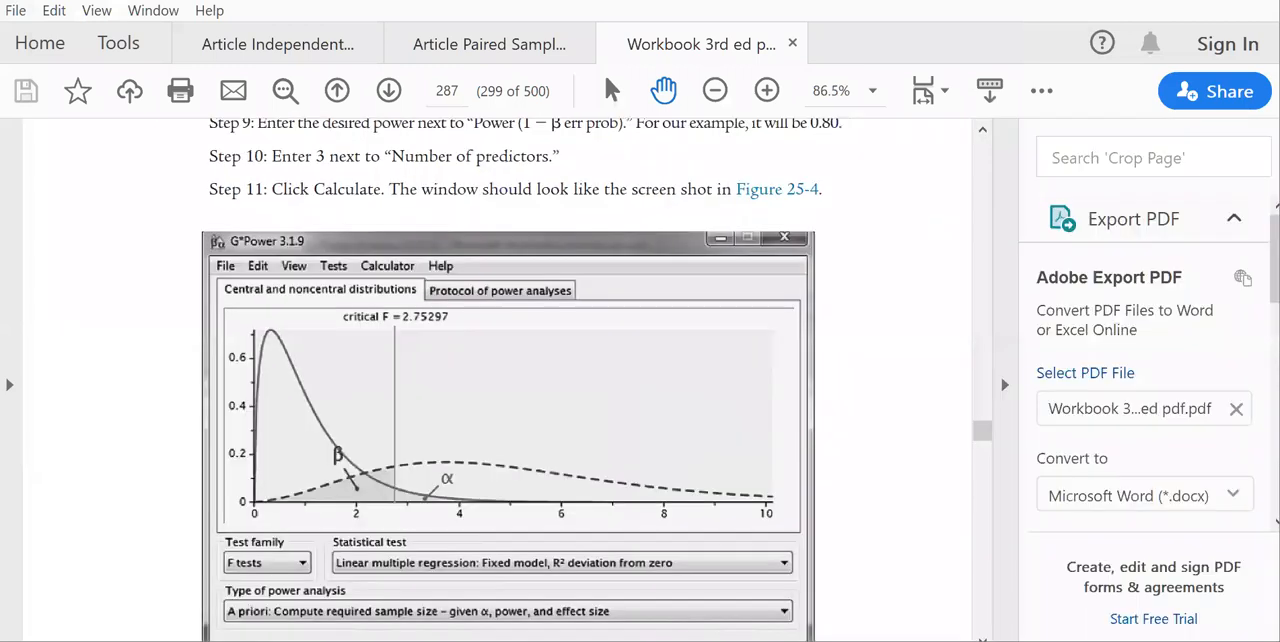
left_click(1006, 388)
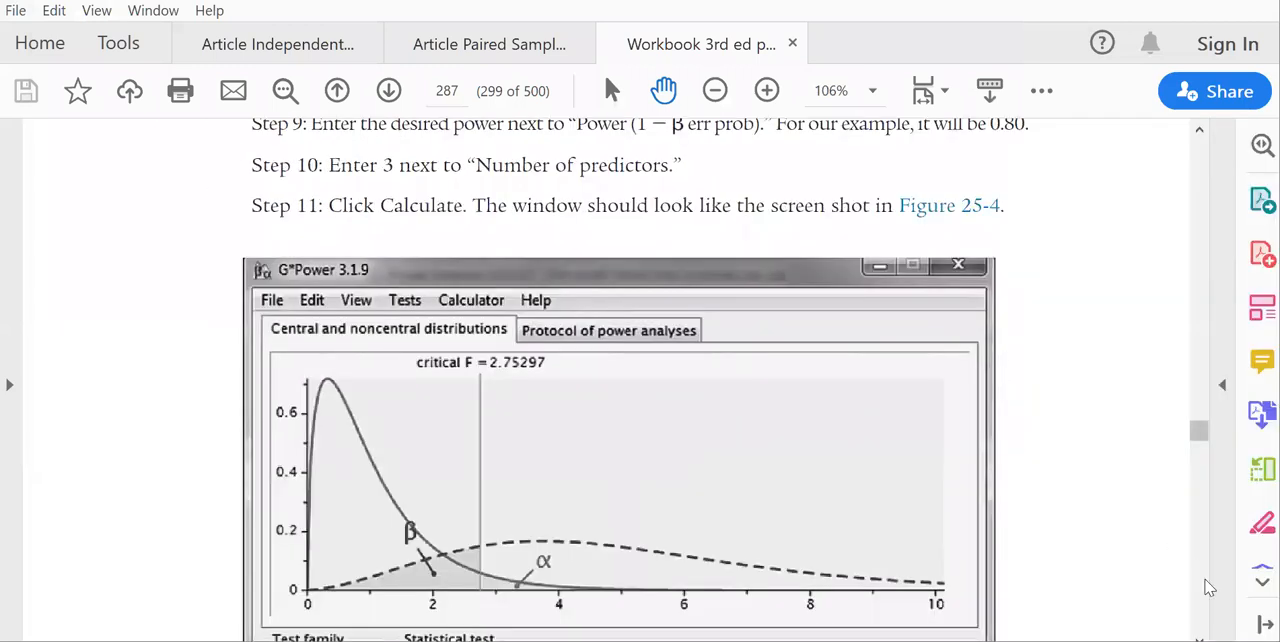
scroll(1205, 588, "down", 5)
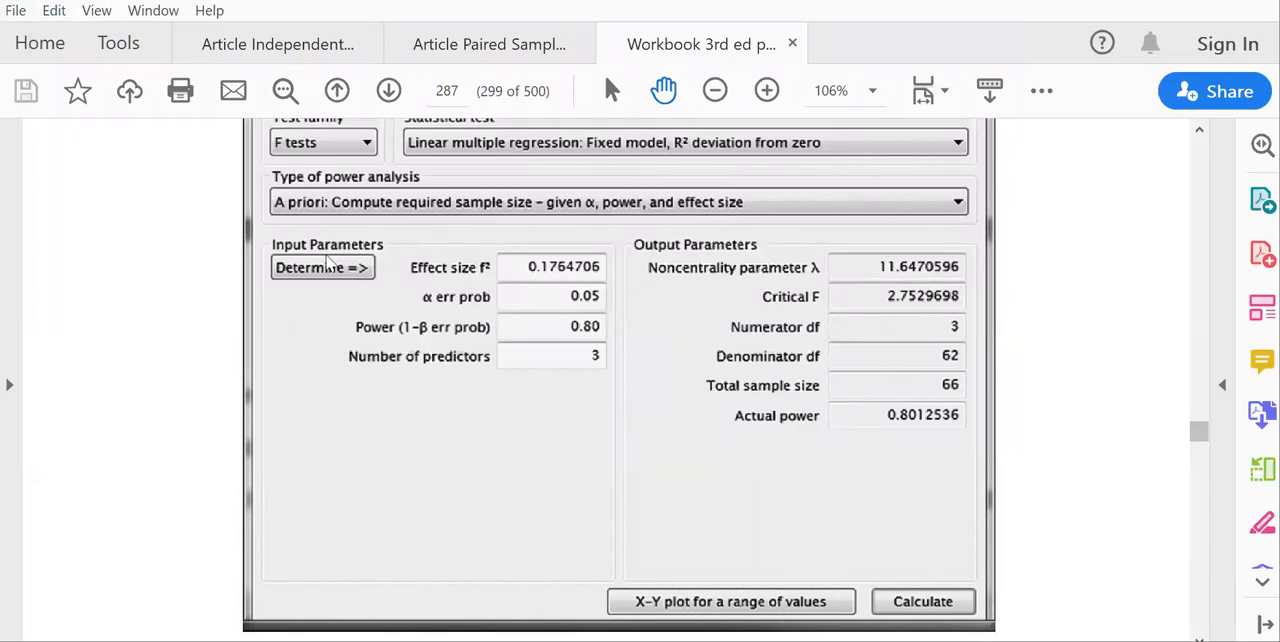
key("alt+Tab")
left_click(652, 450)
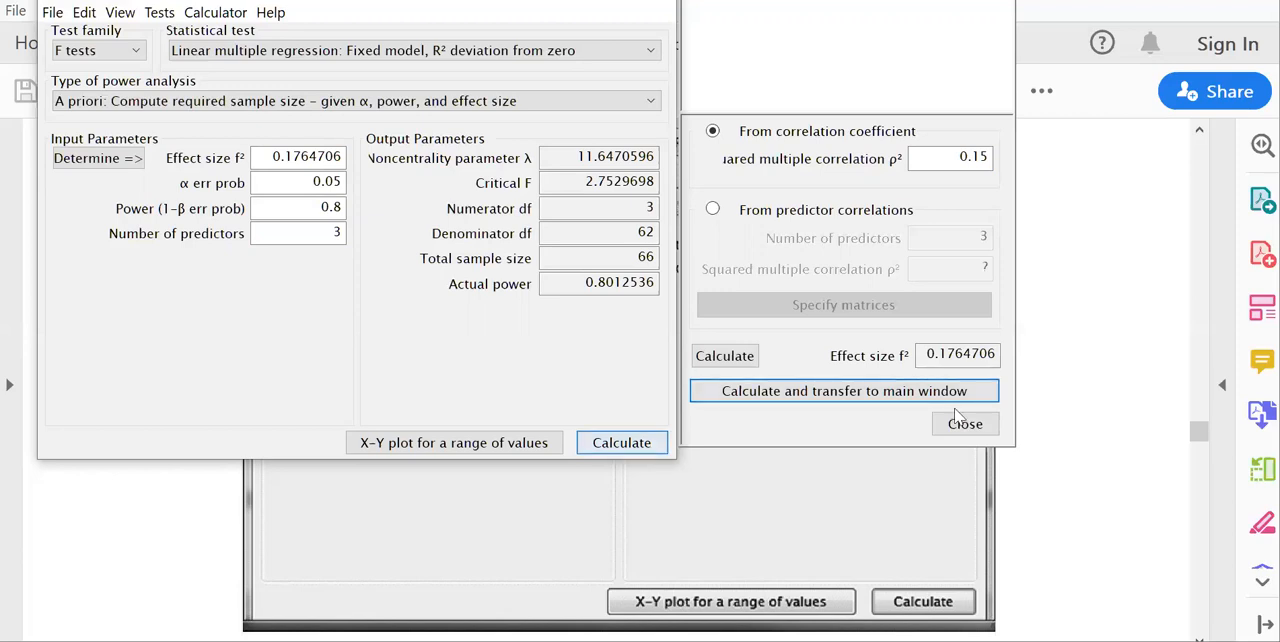
Switch to the workbook and read from Figure 25-4 through the Power Analysis 5: Odds Ratio steps on page 288.
left_click(1199, 637)
left_click(1199, 637)
left_click(1199, 637)
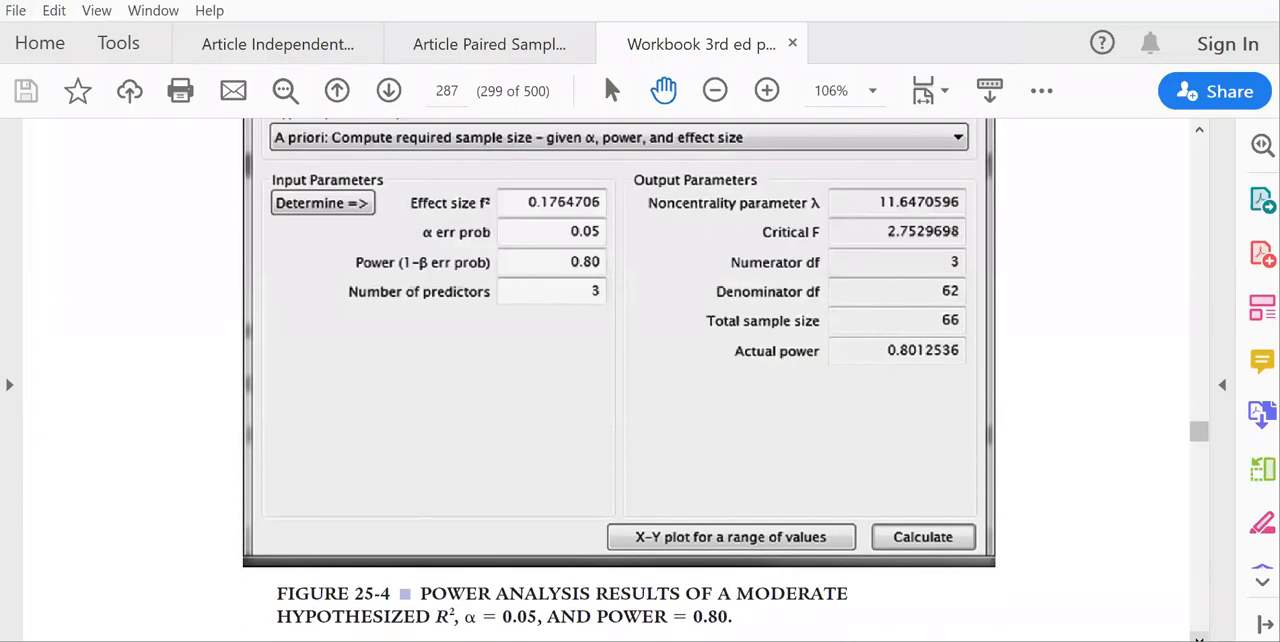
left_click(1199, 637)
left_click(1199, 637)
left_click(1199, 637)
left_click(1199, 637)
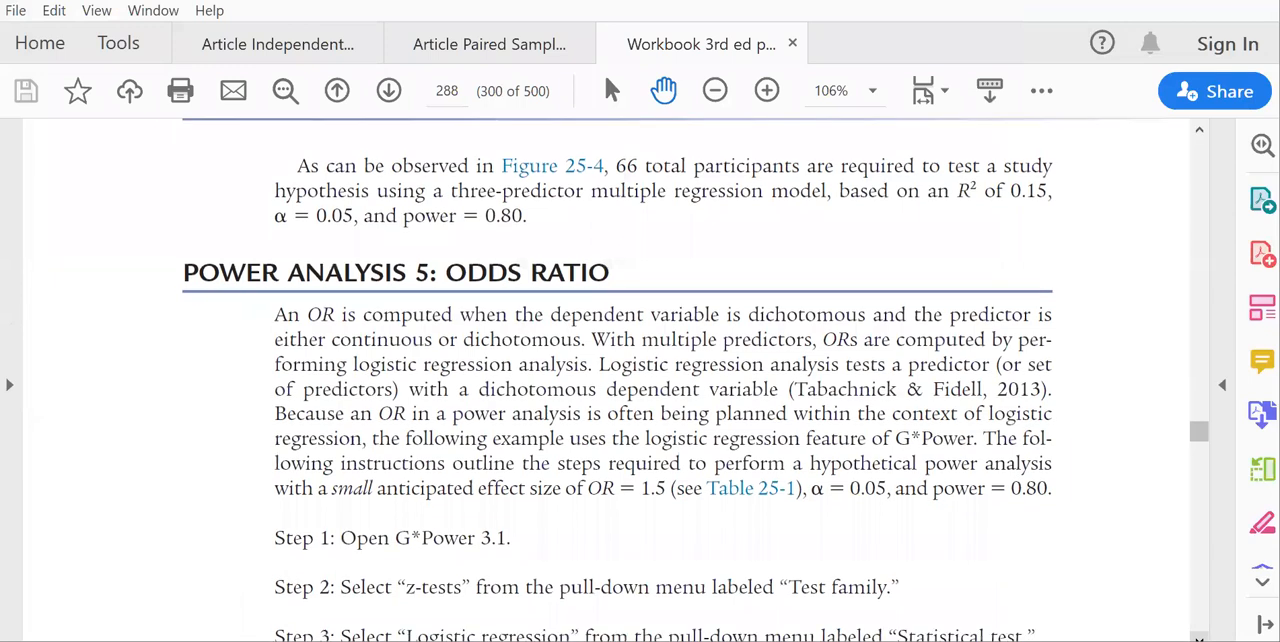
left_click(1199, 637)
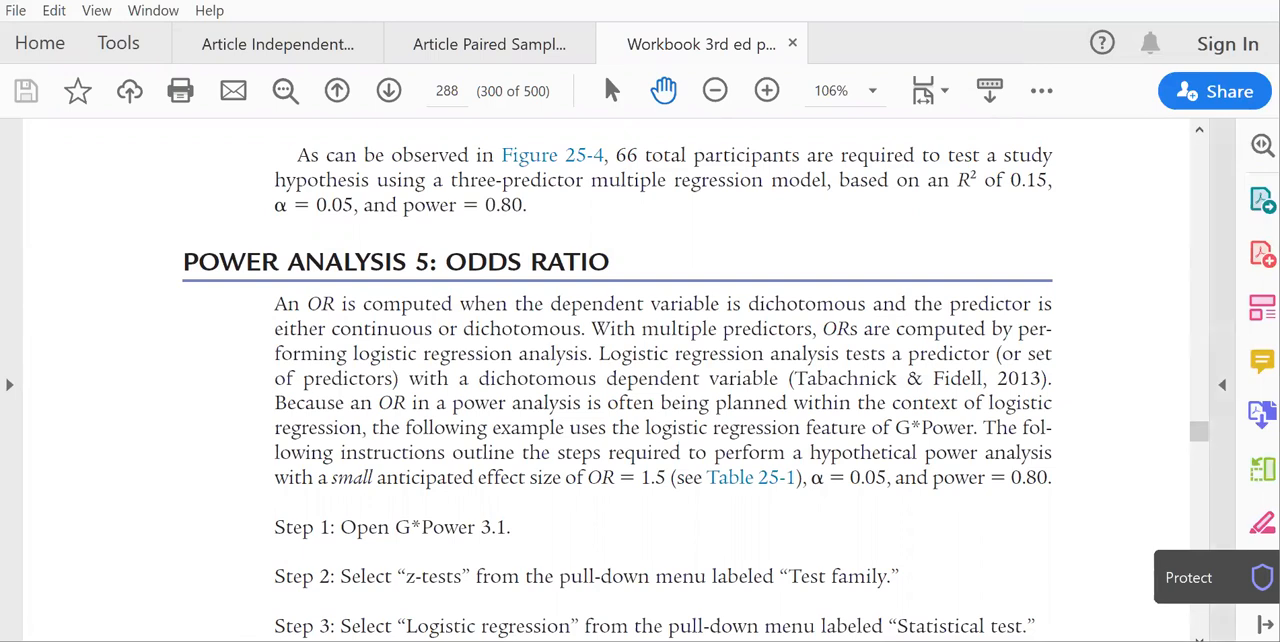
scroll(618, 387, "down", 2)
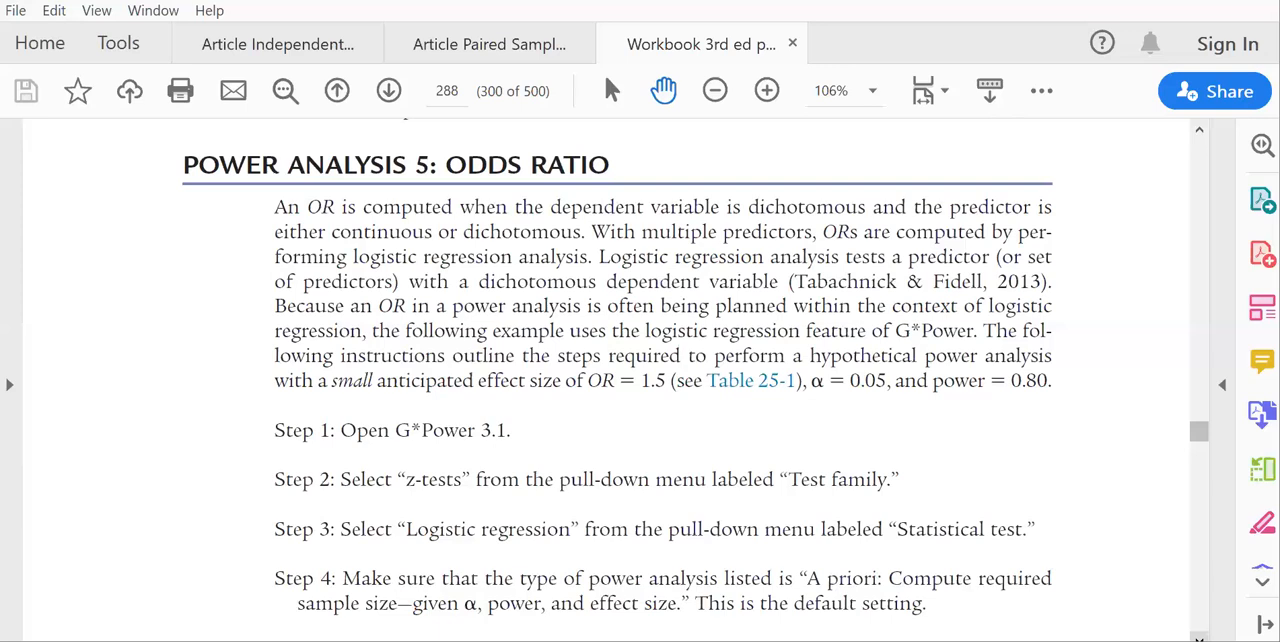
scroll(617, 380, "down", 5)
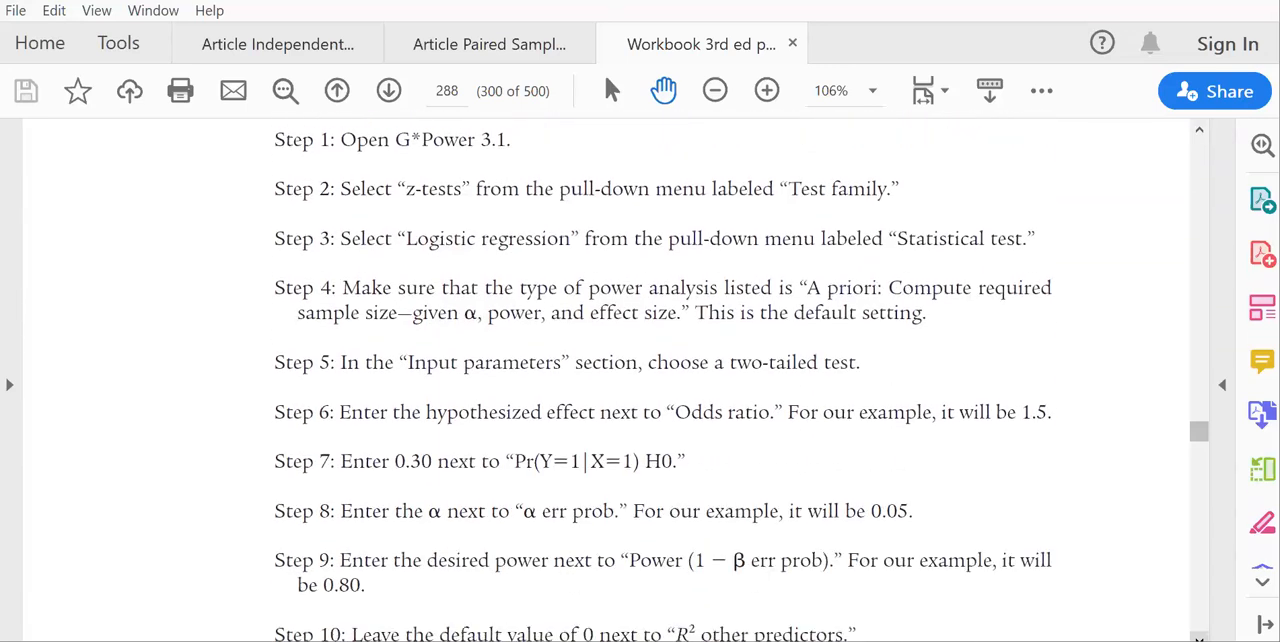
scroll(617, 380, "down", 1)
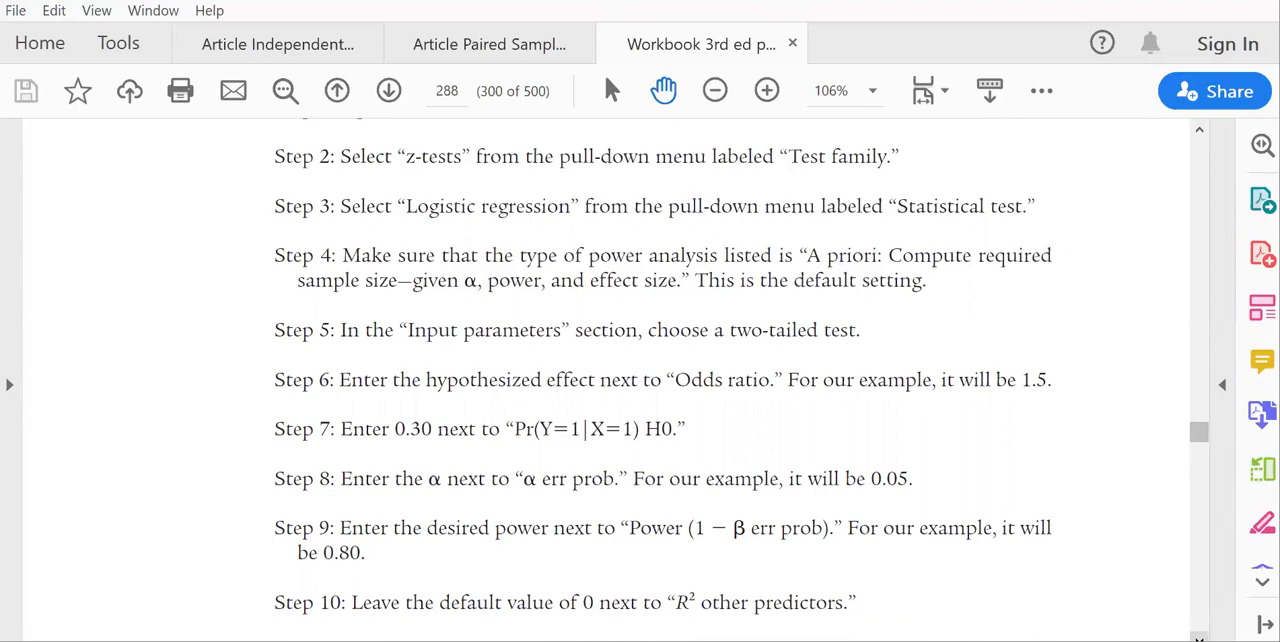
scroll(741, 389, "down", 3)
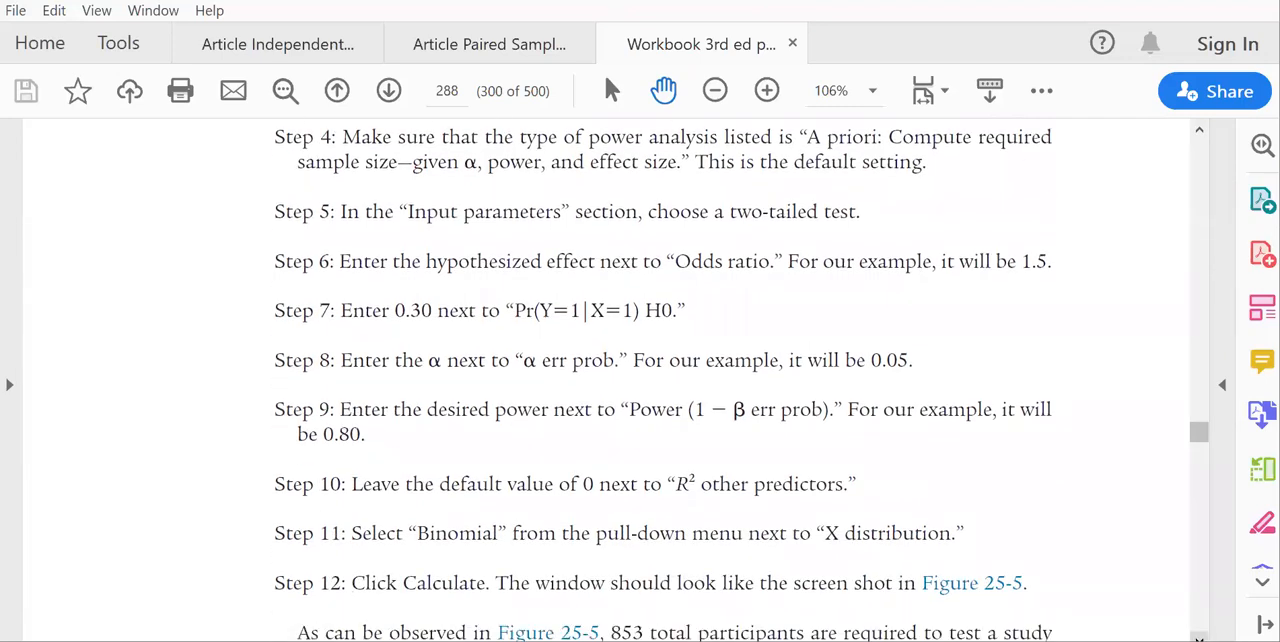
scroll(741, 389, "down", 2)
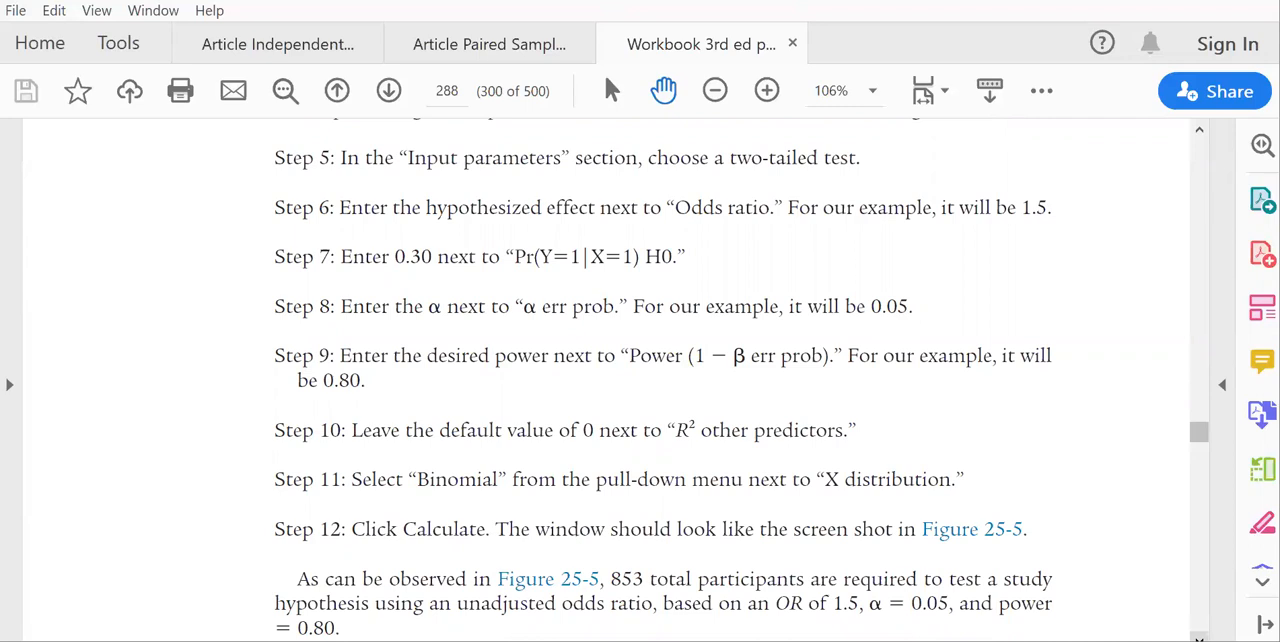
scroll(663, 387, "down", 1)
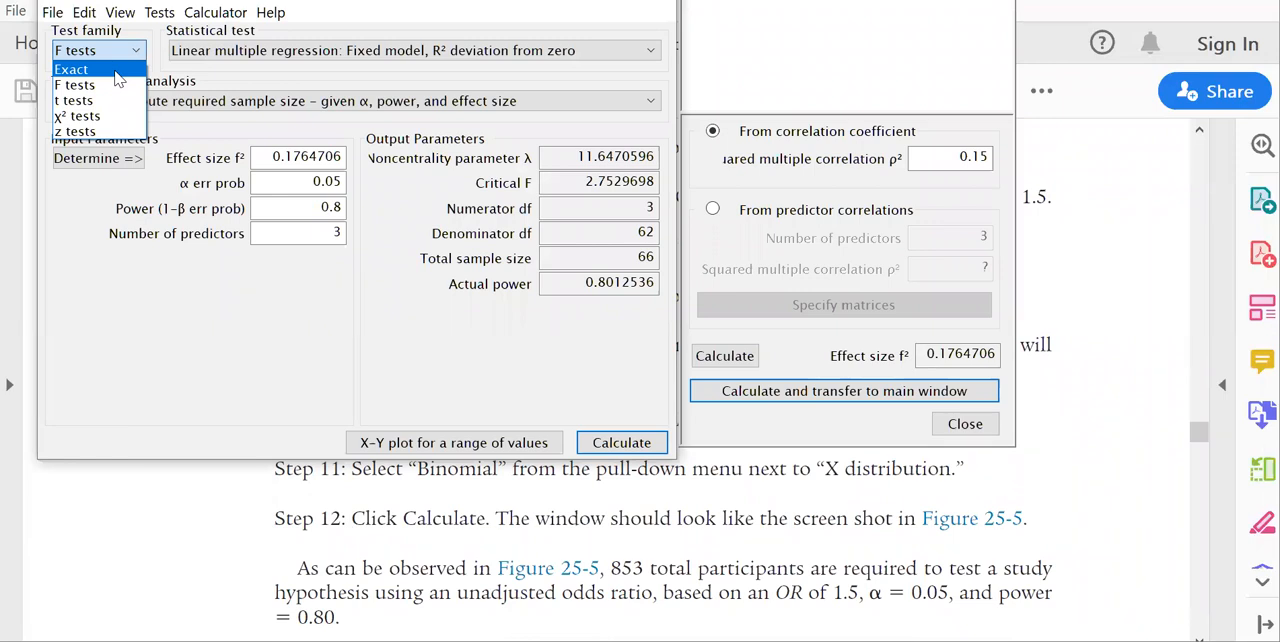
left_click(117, 74)
left_click(345, 50)
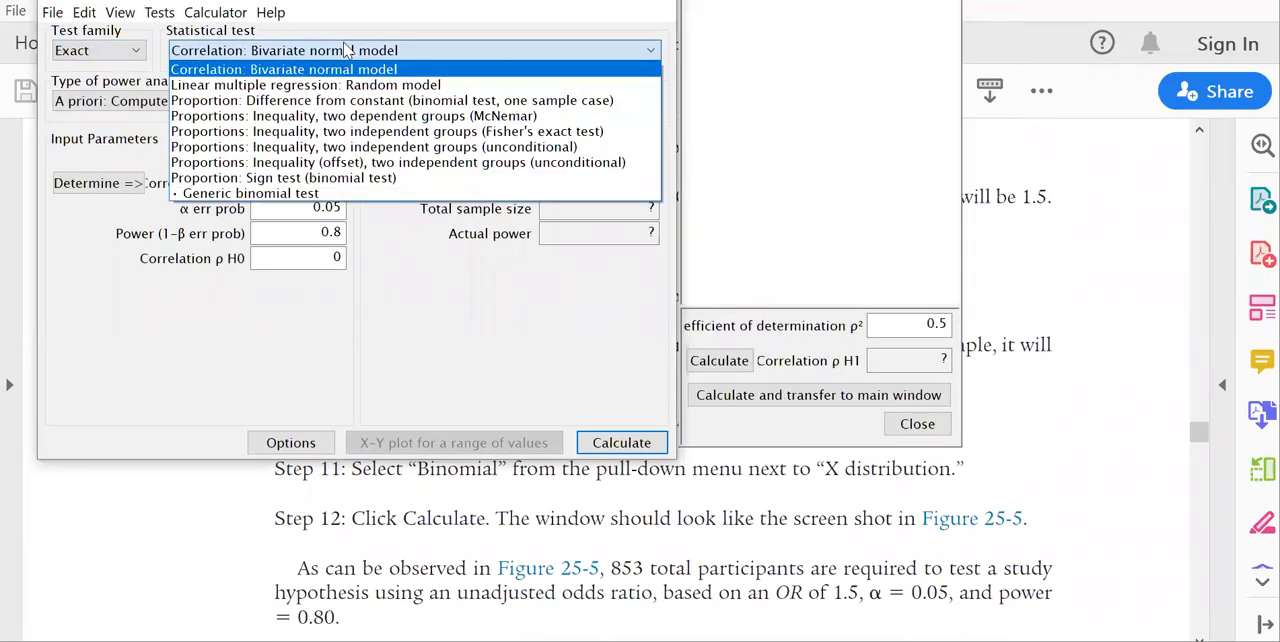
left_click(1095, 523)
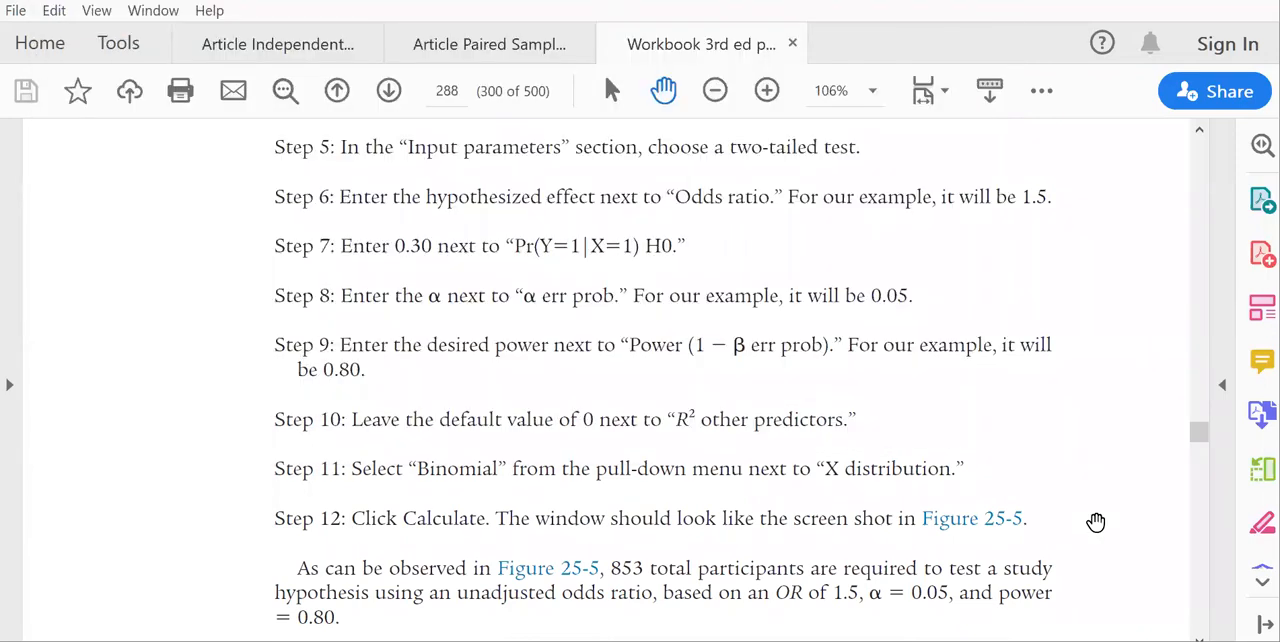
left_click(1200, 131)
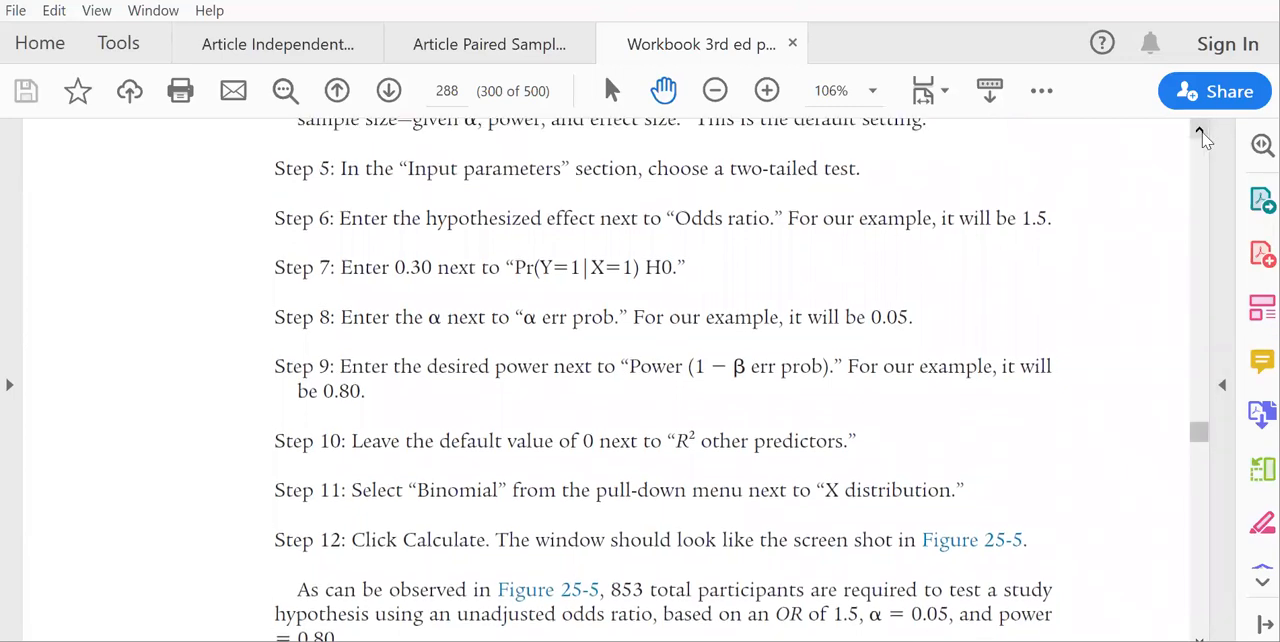
left_click(1200, 131)
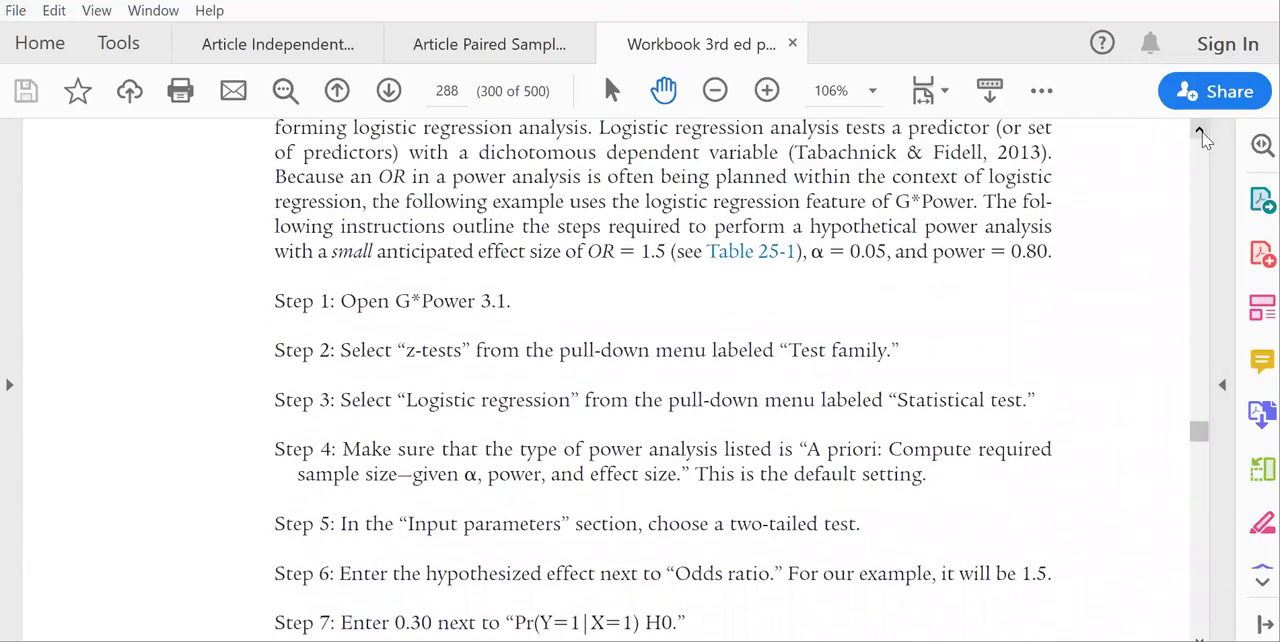
In G*Power, choose z tests with Logistic regression and make the test two-tailed.
key("alt+Tab")
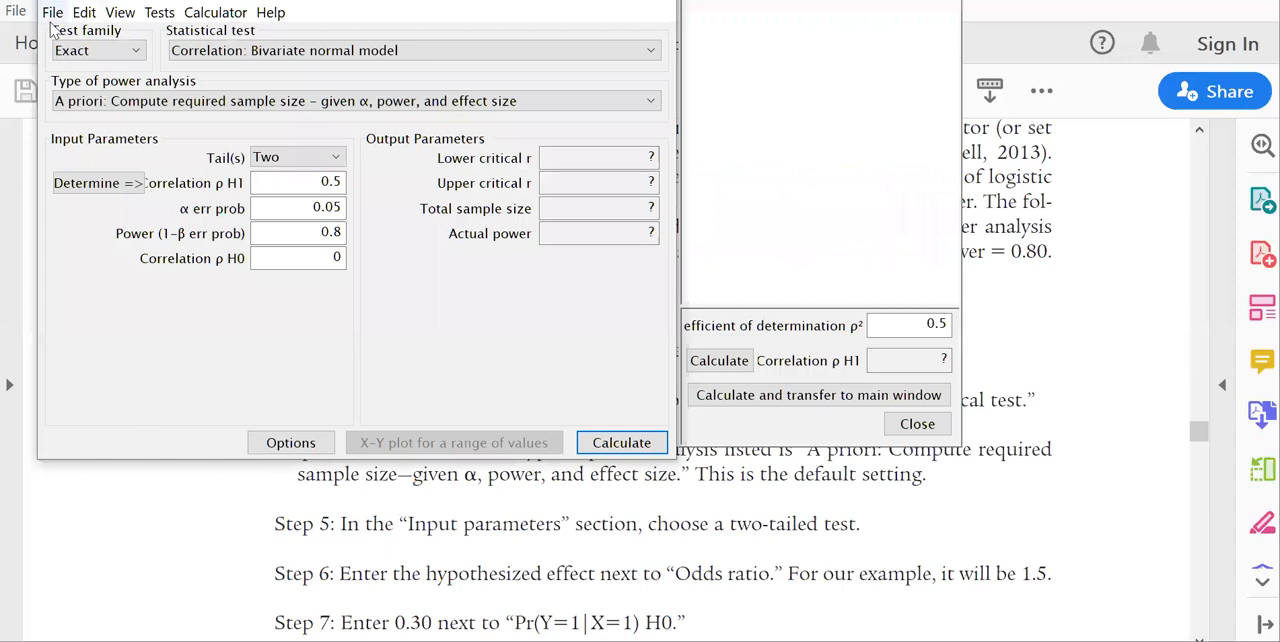
left_click(100, 50)
left_click(105, 131)
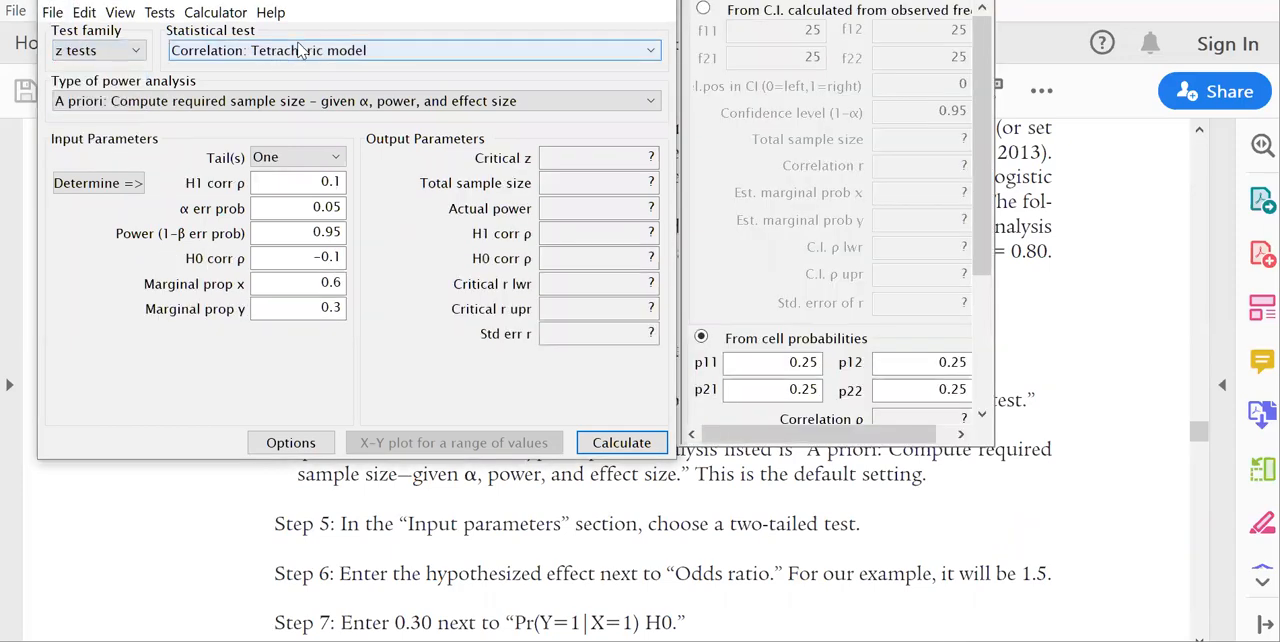
left_click(300, 50)
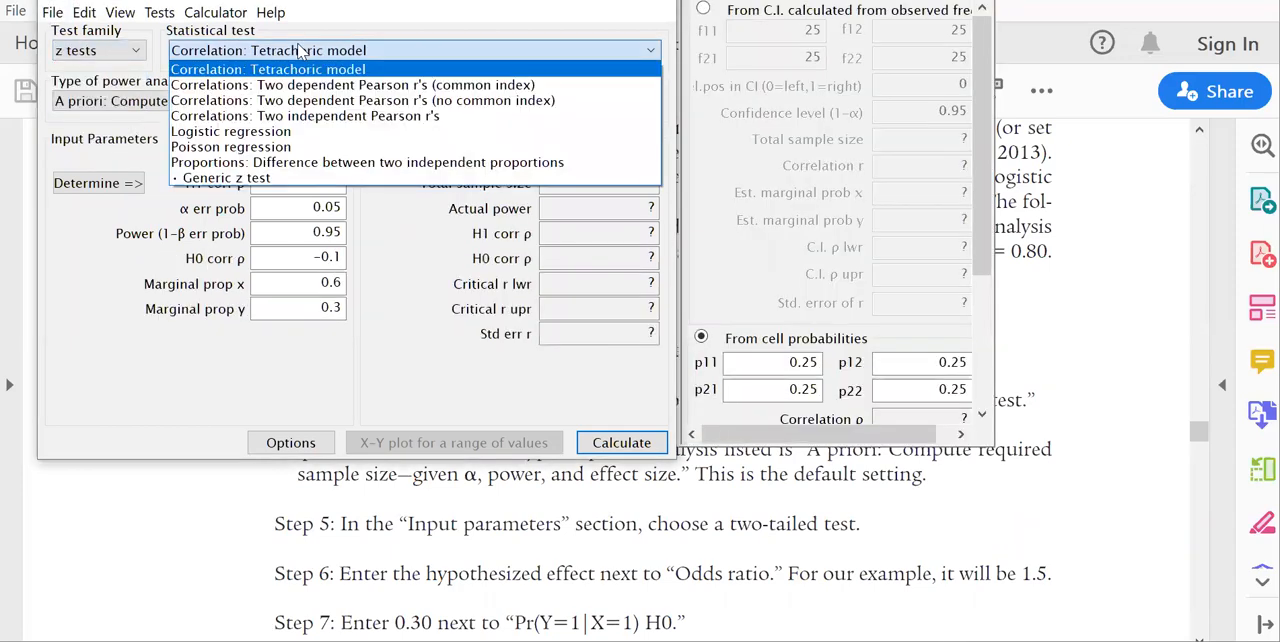
left_click(338, 132)
left_click(330, 157)
left_click(310, 189)
Set the odds ratio to 1.5 and Pr(Y=1|X=1) H0 to 0.3.
left_click(310, 185)
key("BackSpace")
key("BackSpace")
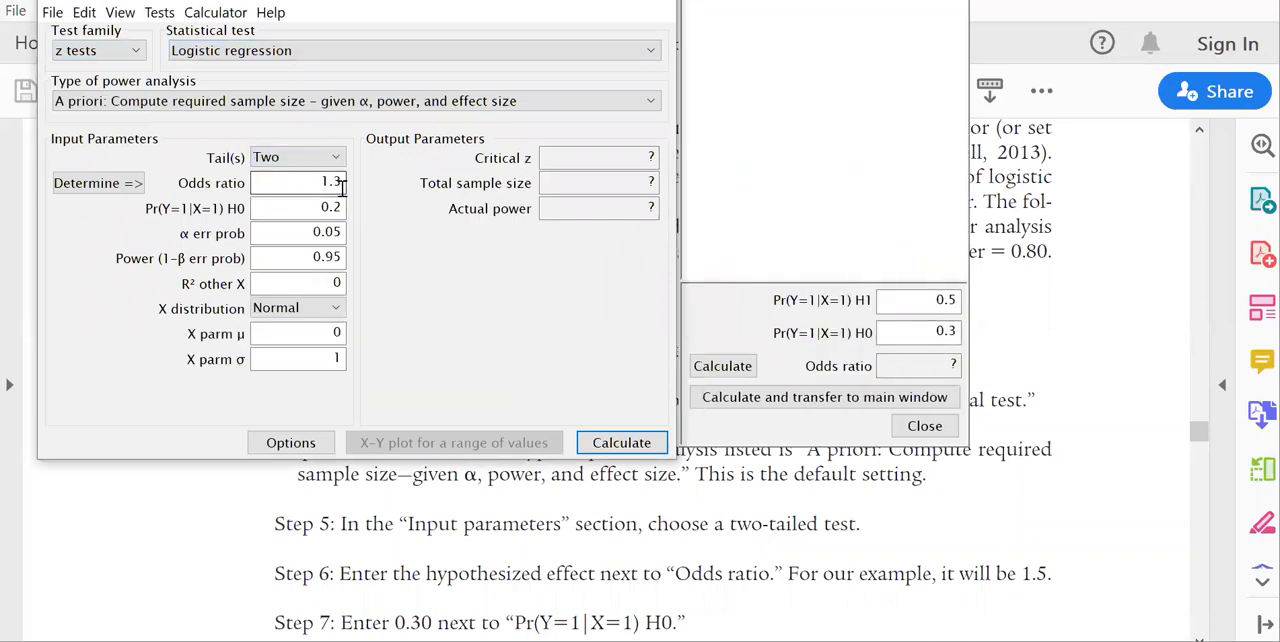
type(".5")
left_click(344, 208)
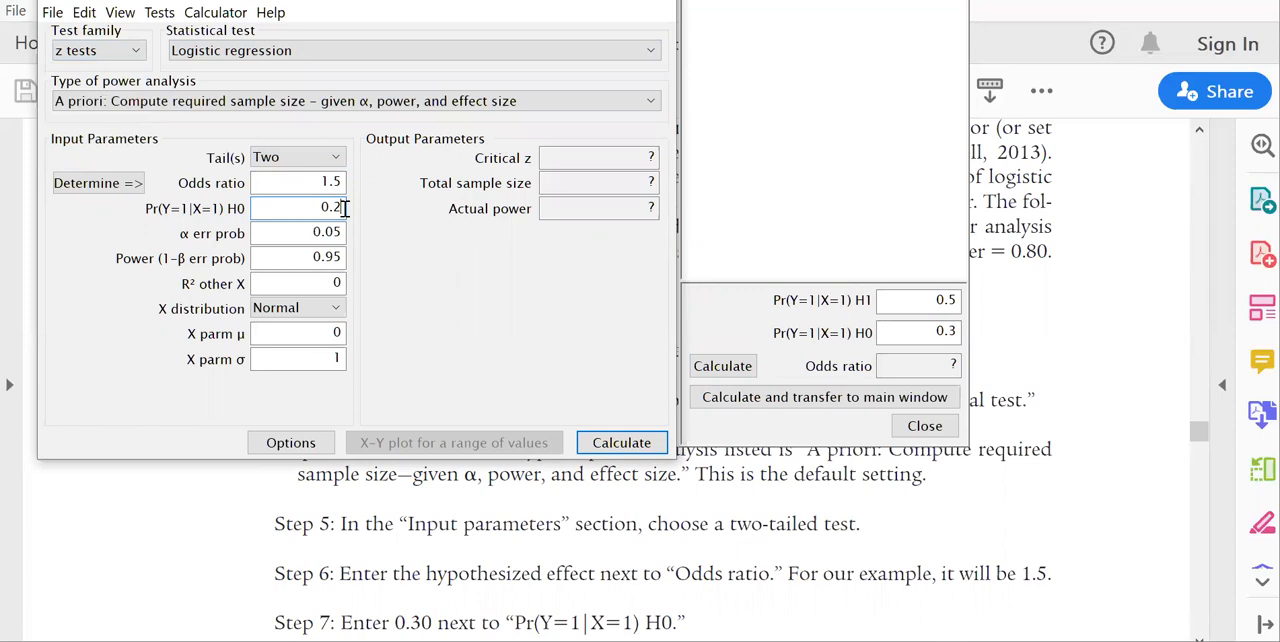
key("BackSpace")
type("3")
Set the power to 0.8 and the X distribution to Binomial, and calculate the logistic regression sample size.
left_click(341, 257)
key("BackSpace")
key("BackSpace")
type("8")
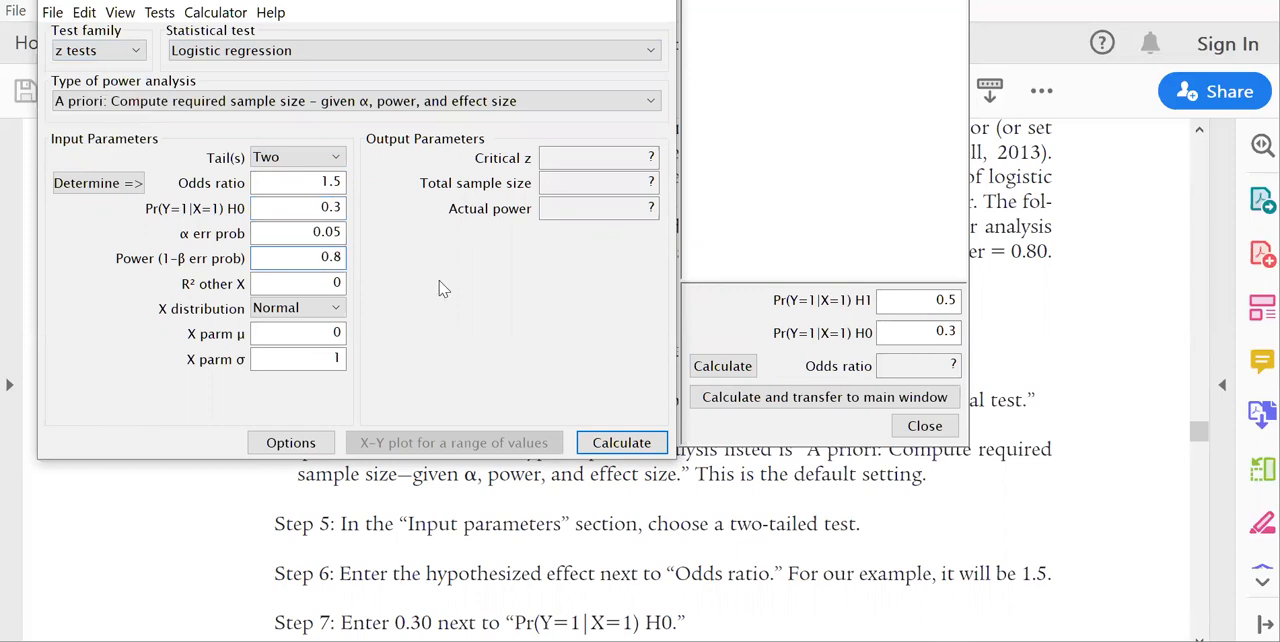
left_click(300, 309)
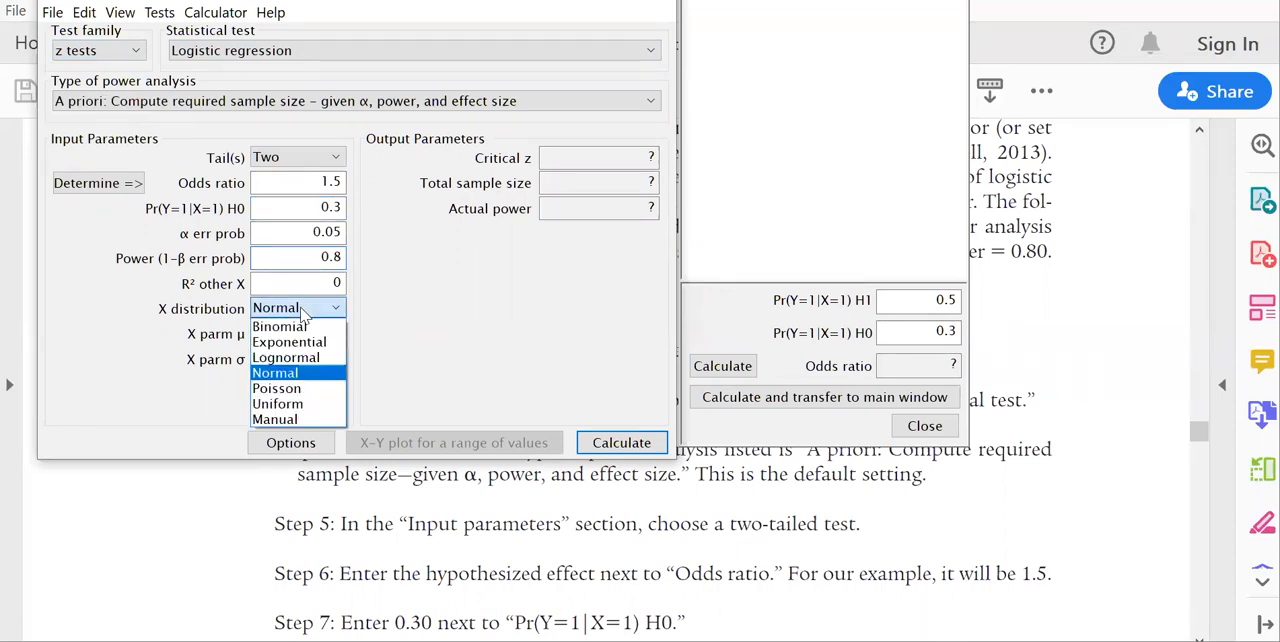
left_click(300, 327)
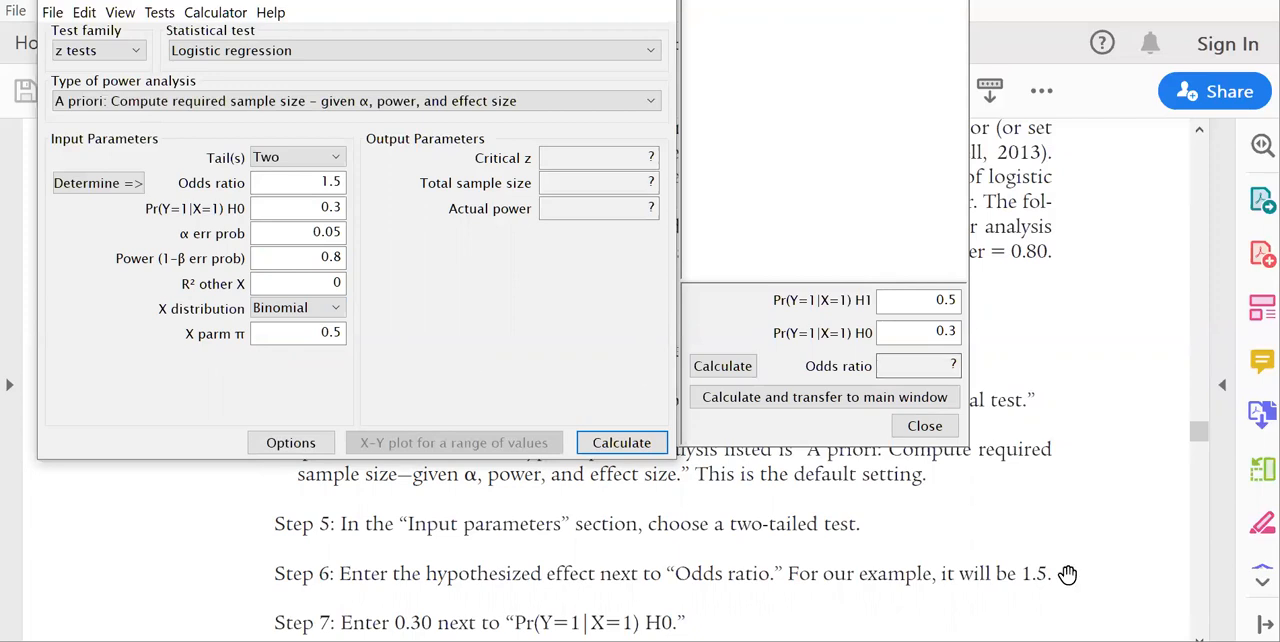
left_click(644, 452)
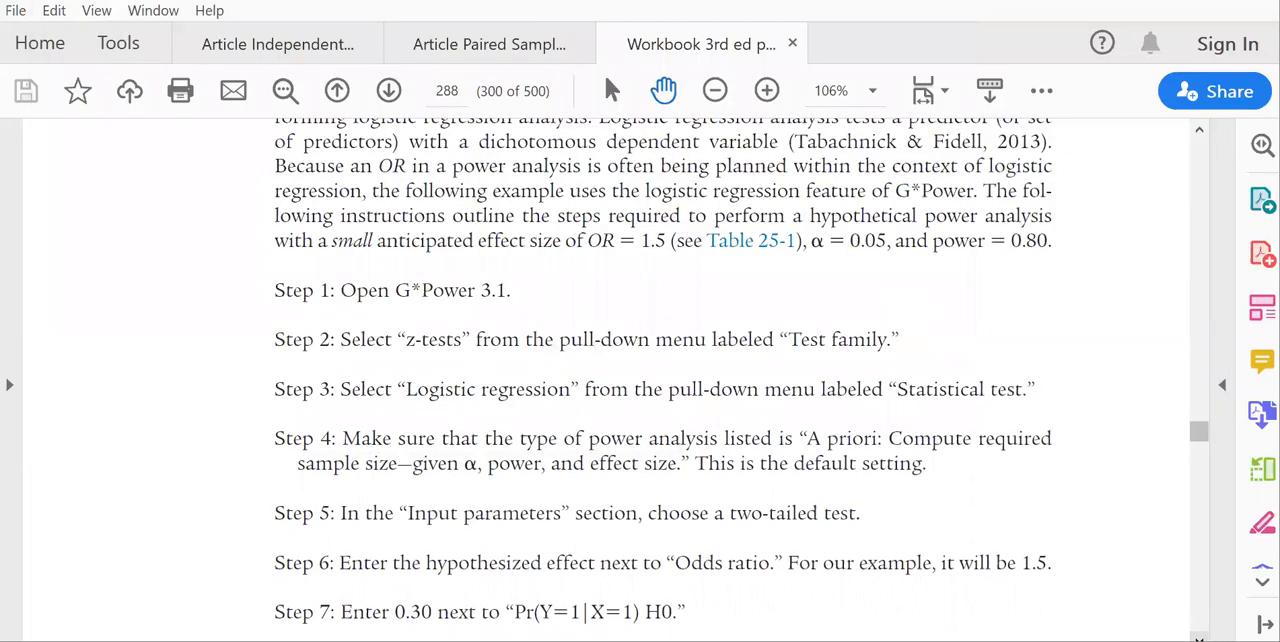
Switch to the workbook and read from Figure 25-5 through the Power Analysis 6: d steps on page 290.
scroll(640, 380, "down", 15)
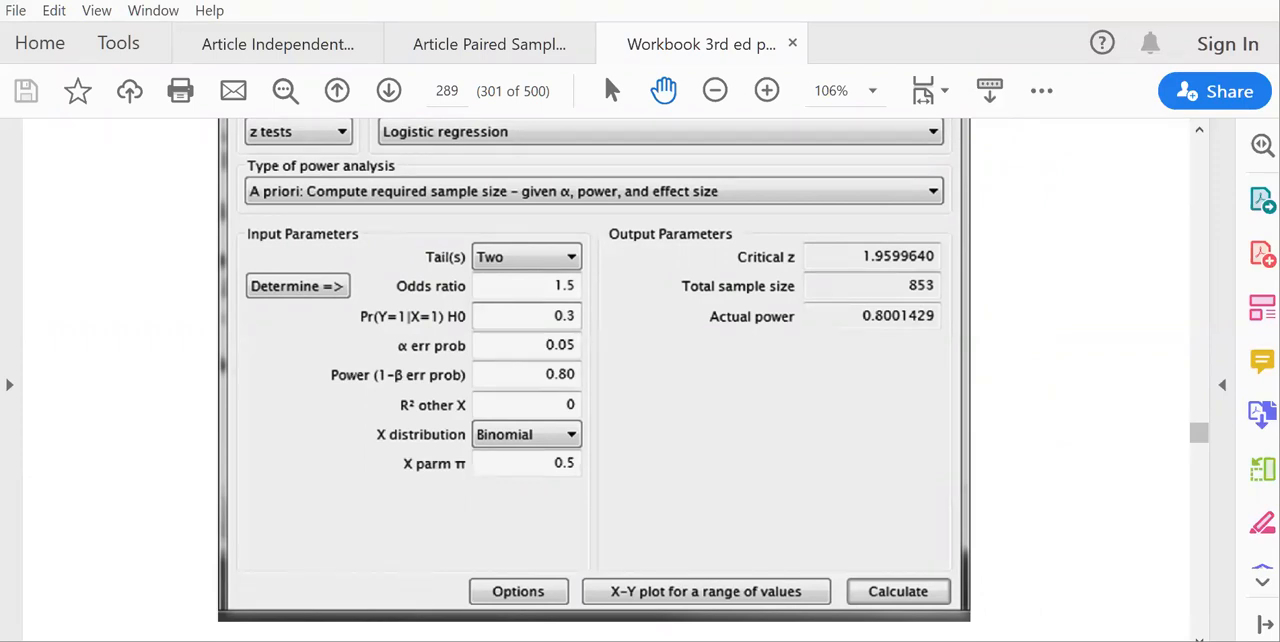
scroll(594, 380, "down", 5)
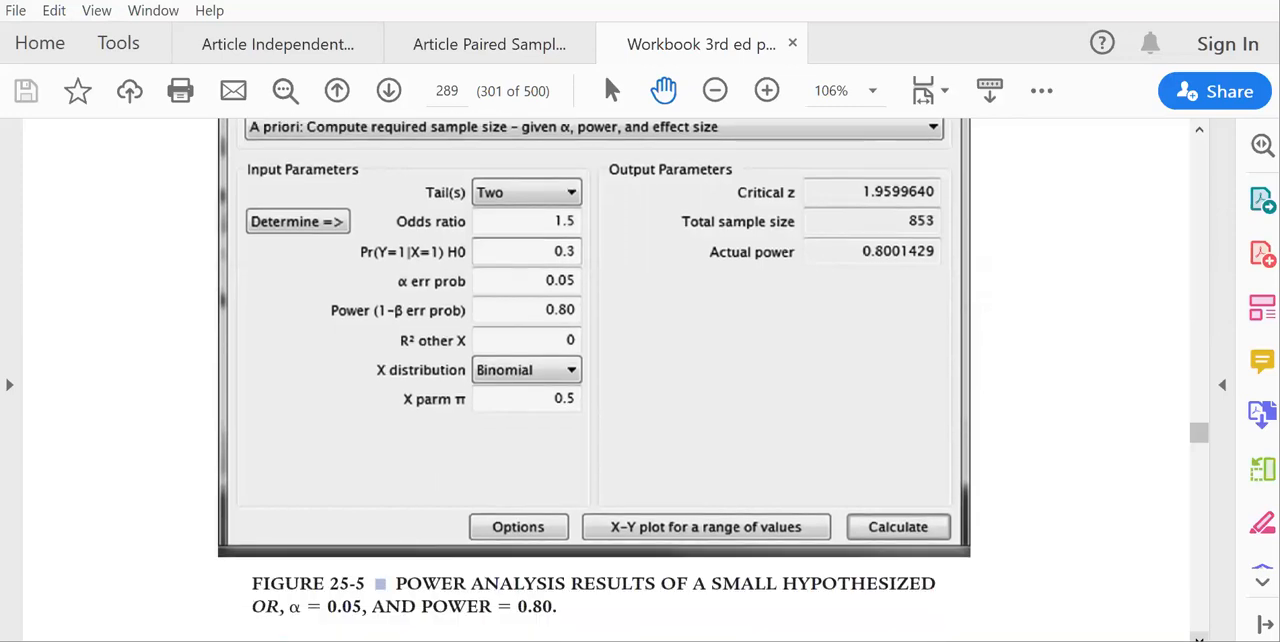
scroll(594, 380, "down", 9)
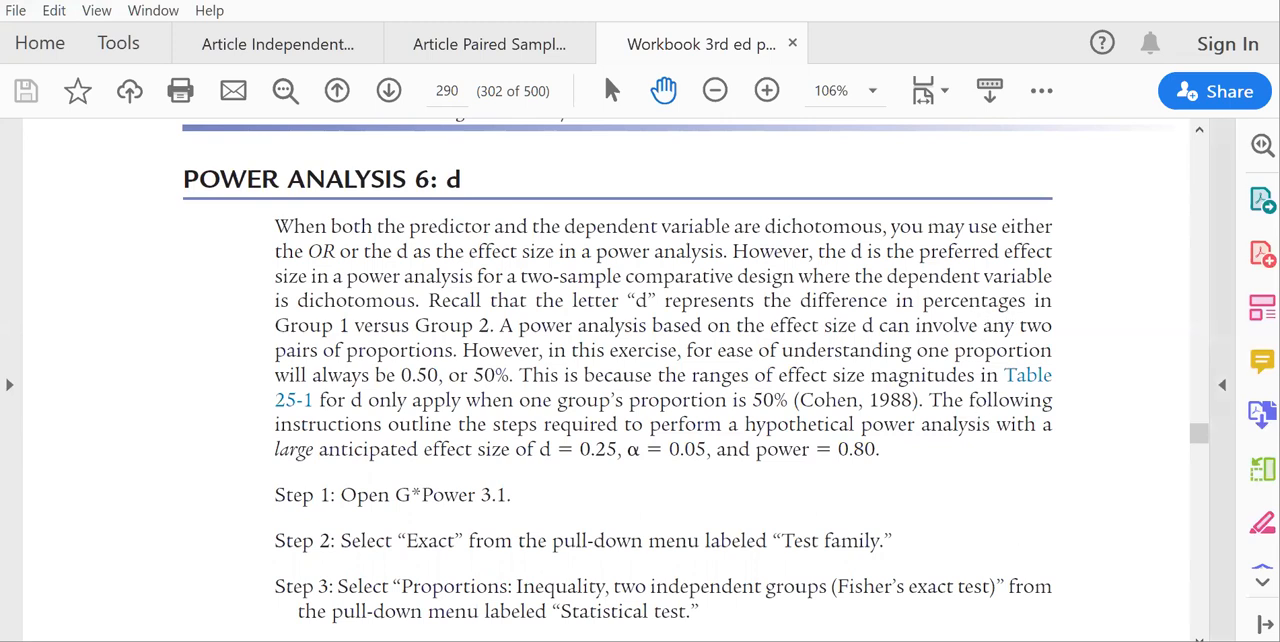
scroll(657, 380, "down", 4)
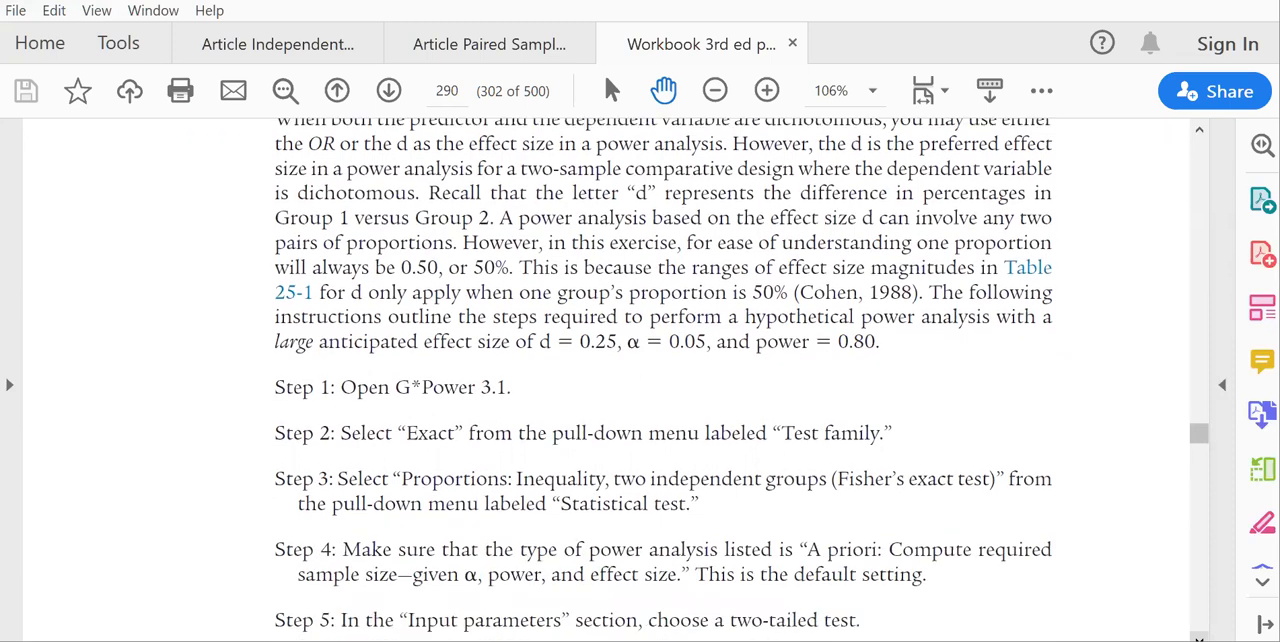
scroll(657, 380, "down", 1)
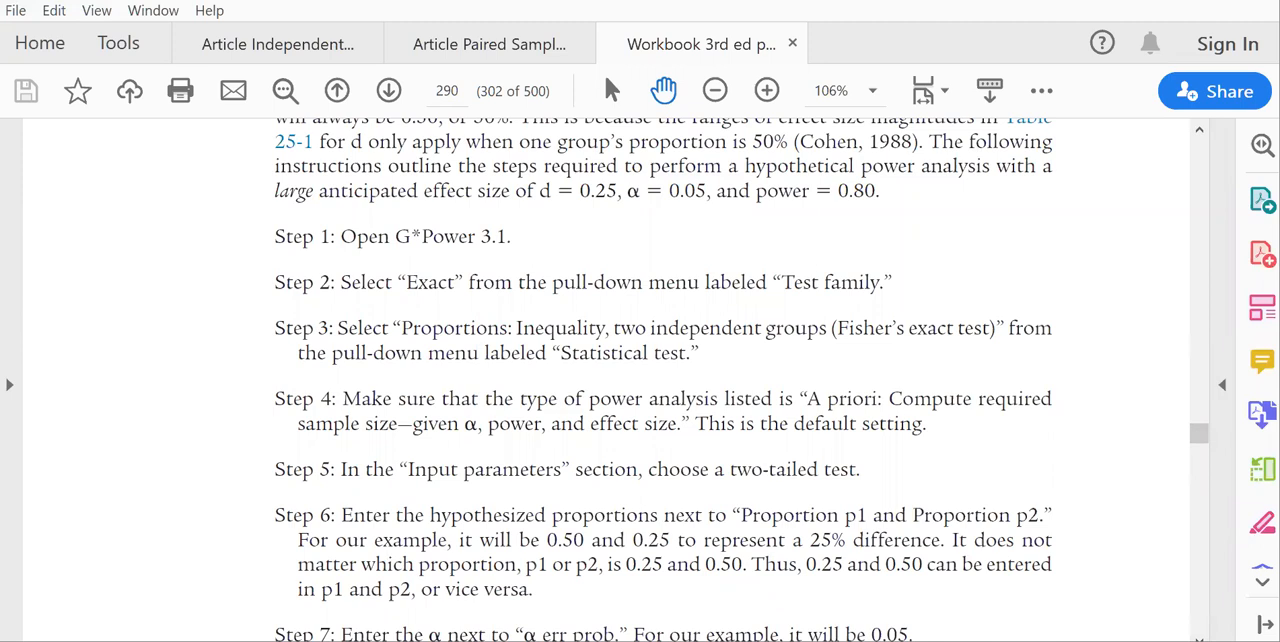
In G*Power, choose Exact with Proportions: Inequality, two independent groups (Fisher's exact test), close the effect size drawer and make the test two-tailed.
left_click(726, 636)
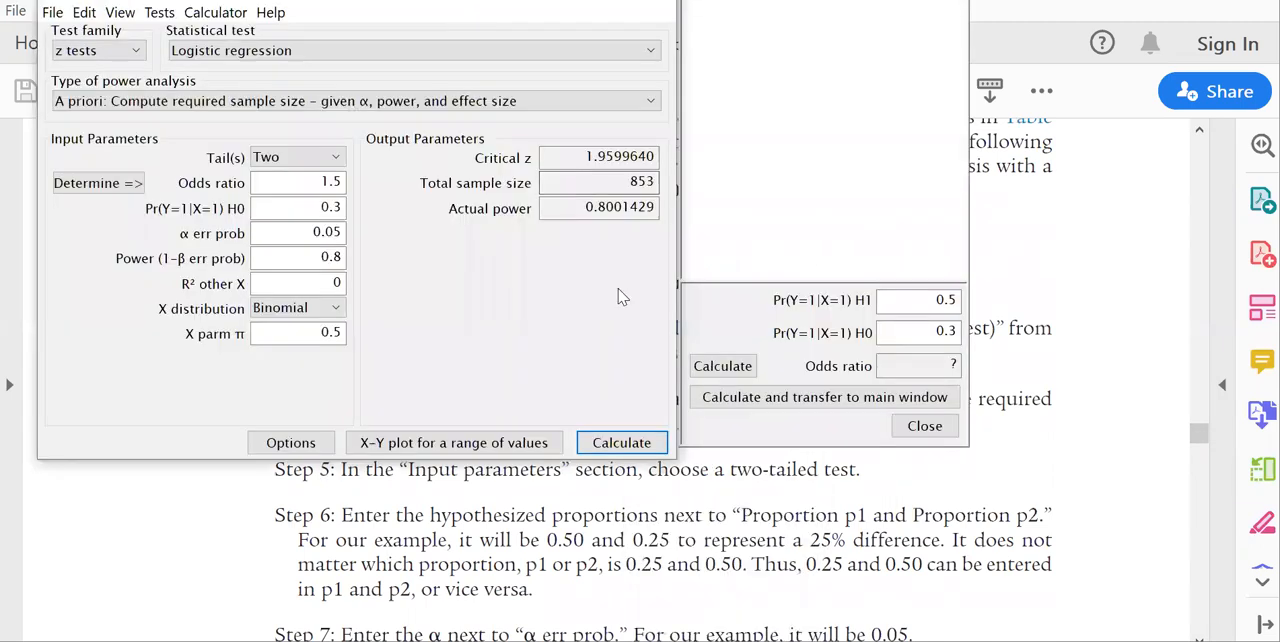
left_click(97, 50)
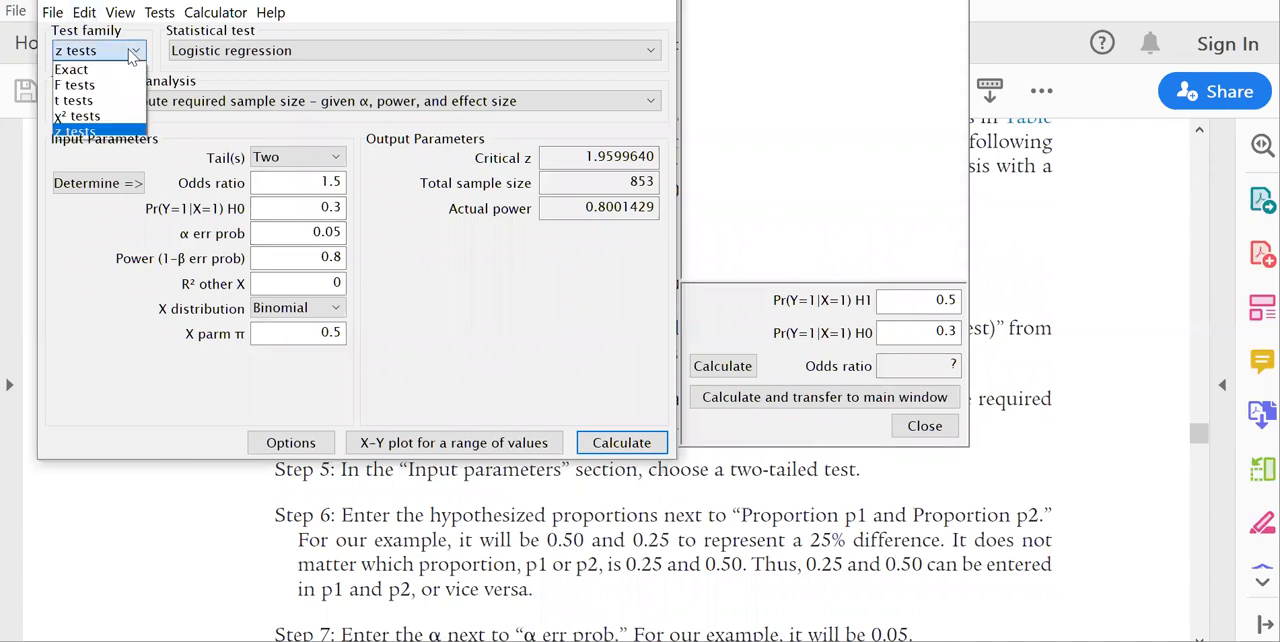
left_click(75, 69)
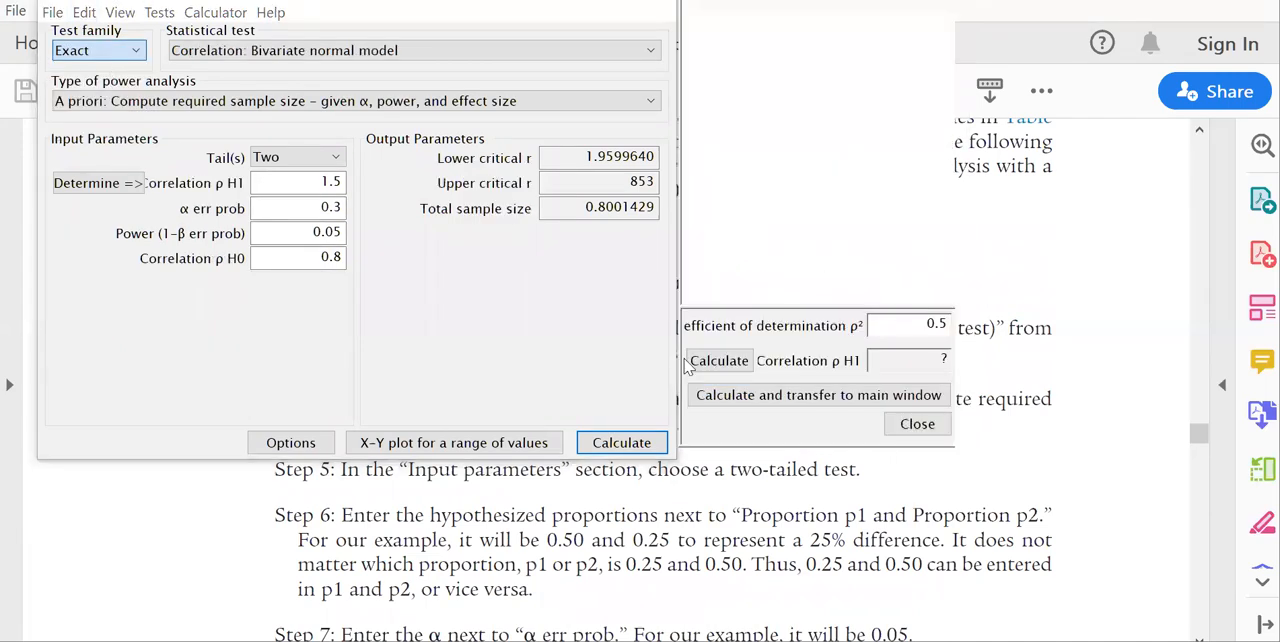
left_click(917, 424)
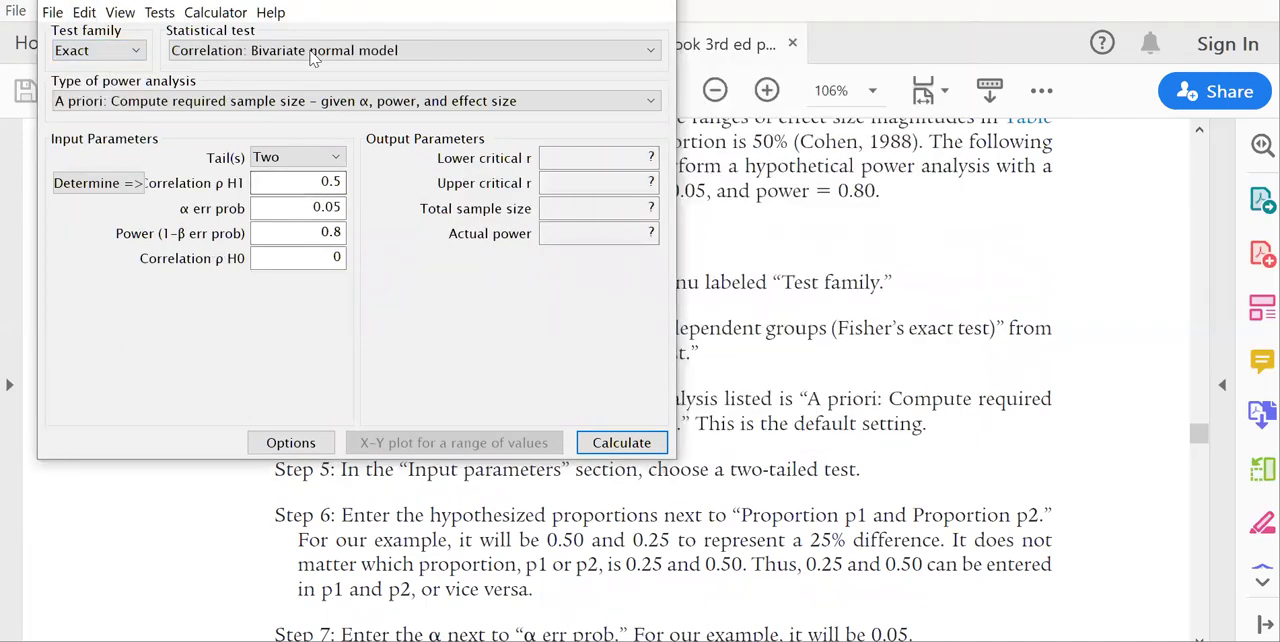
left_click(365, 53)
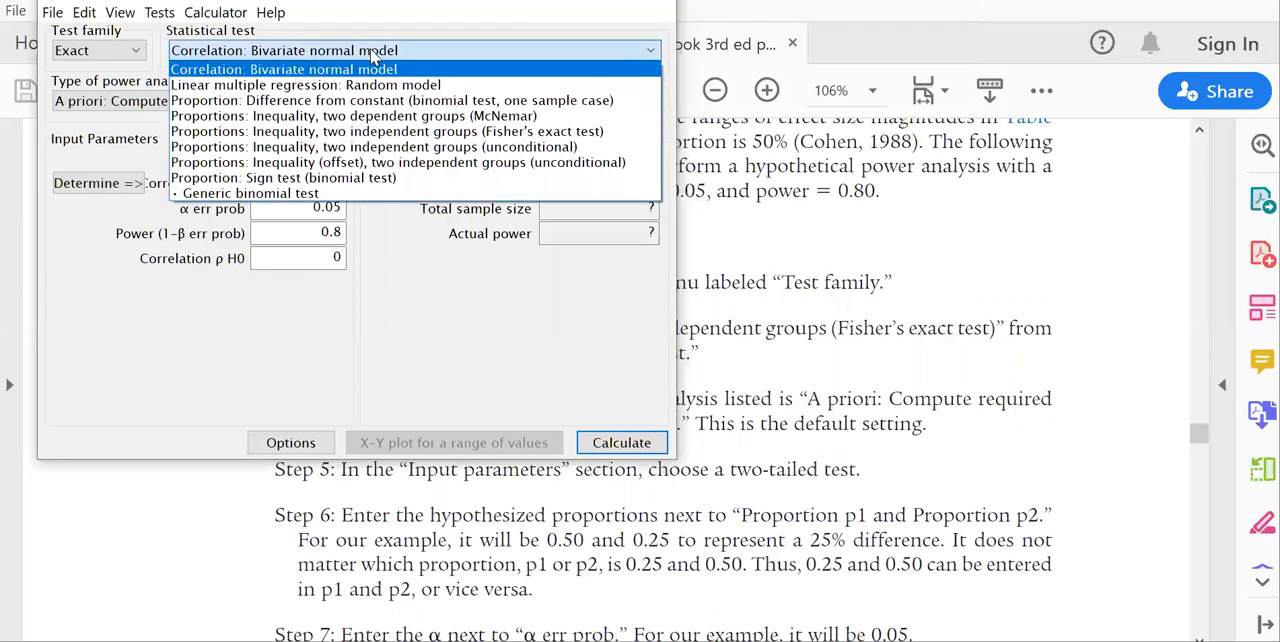
left_click(512, 134)
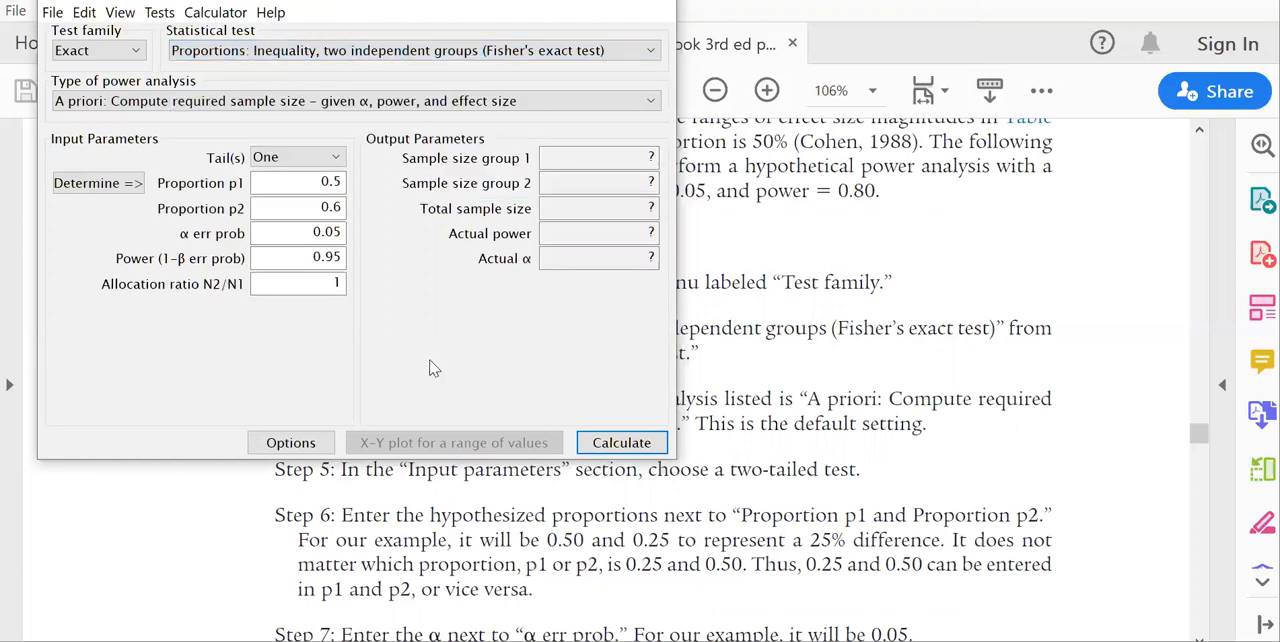
left_click(305, 160)
left_click(300, 191)
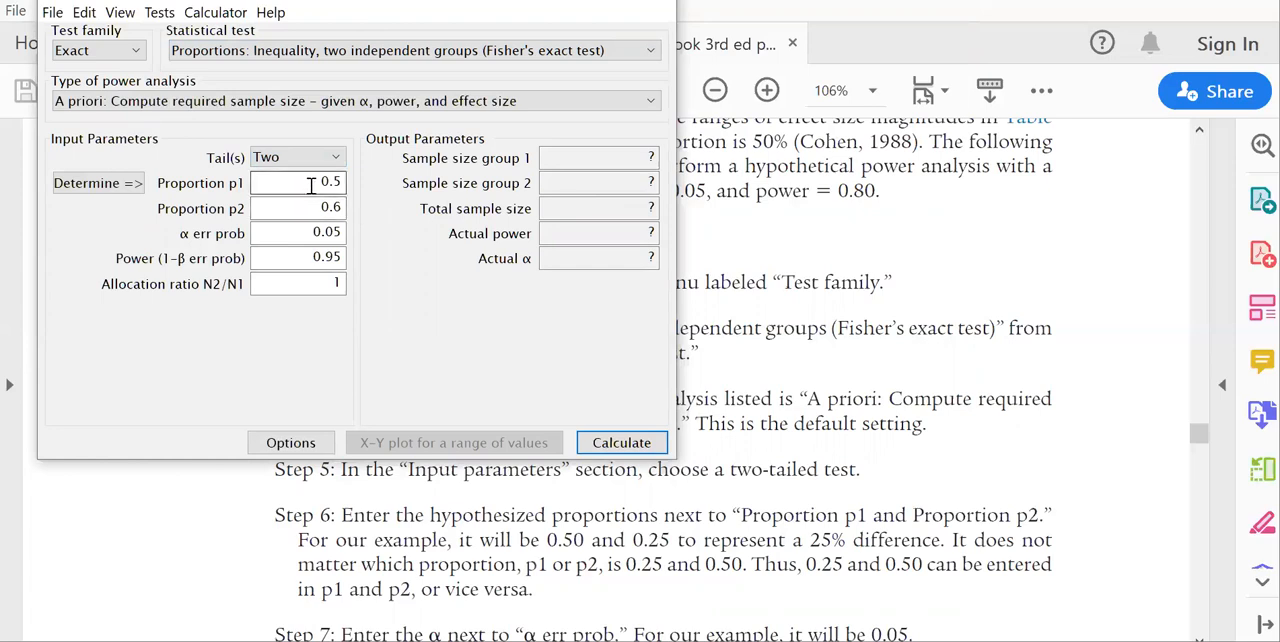
Set Proportion p2 to 0.25 and the power to 0.8, and calculate the required sample size for Fisher's exact test.
left_click(330, 205)
key("BackSpace")
type("25")
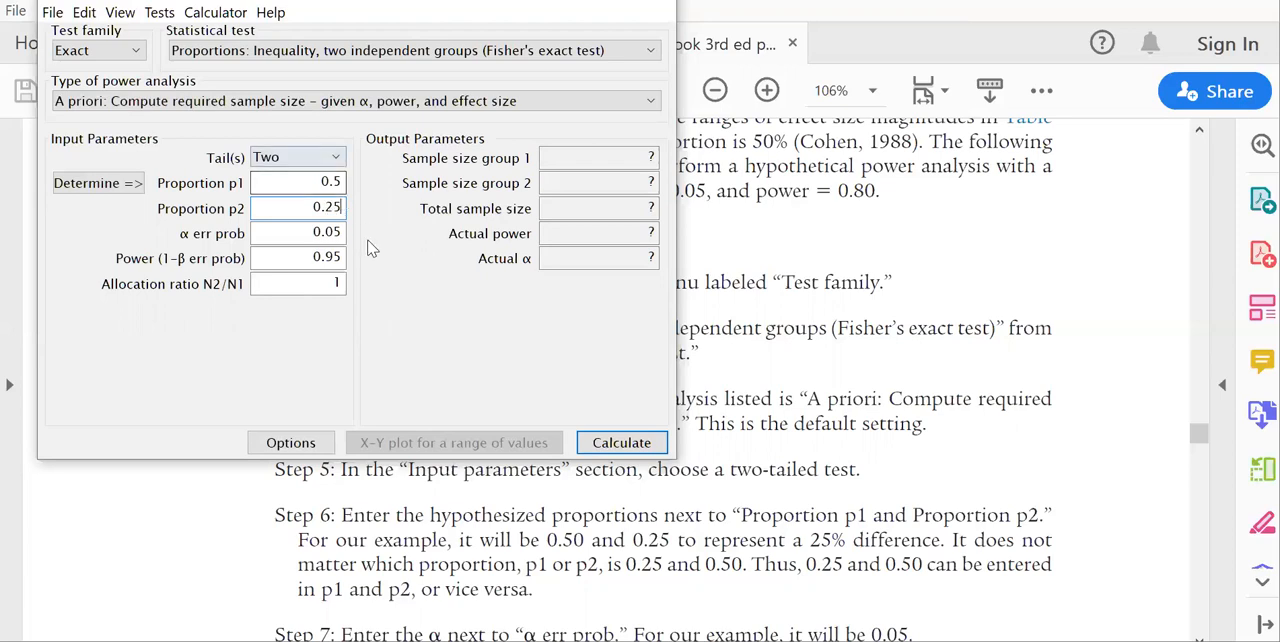
left_click(341, 258)
key("BackSpace")
key("BackSpace")
type("8")
left_click(641, 446)
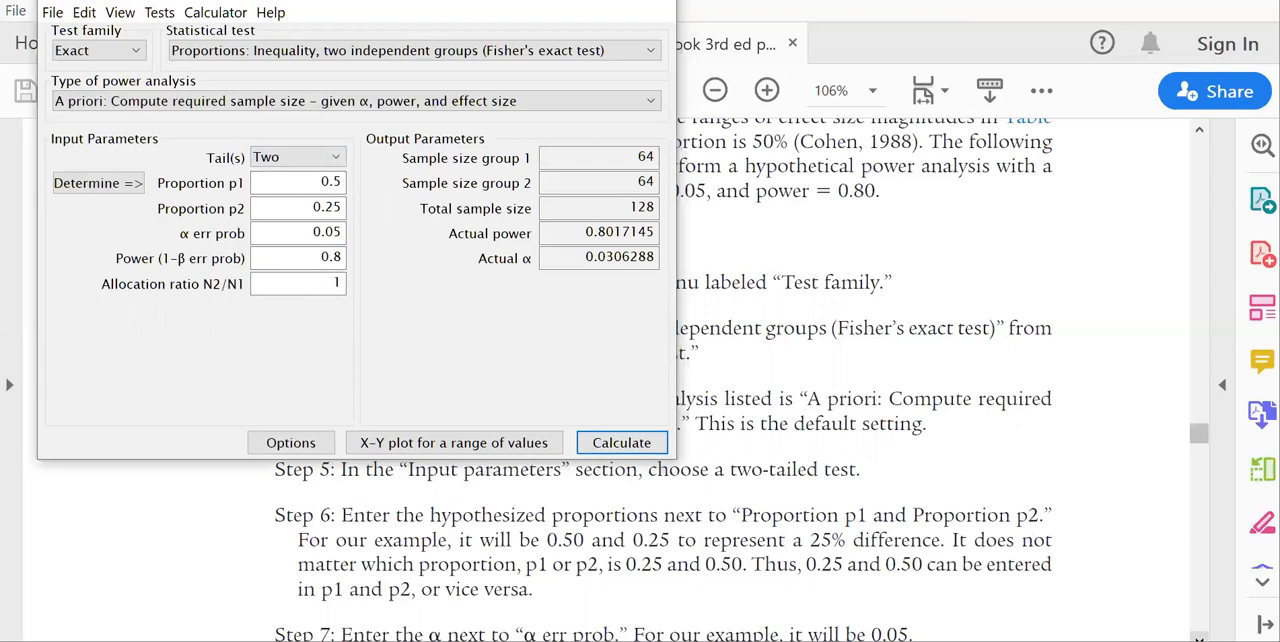
Switch to the workbook, compare the result with Figure 25-6 and read the Power Analysis 7: Cohen's dz steps through page 292.
left_click(1199, 637)
left_click(1199, 637)
left_click(1199, 637)
left_click(1199, 637)
left_click(1195, 583)
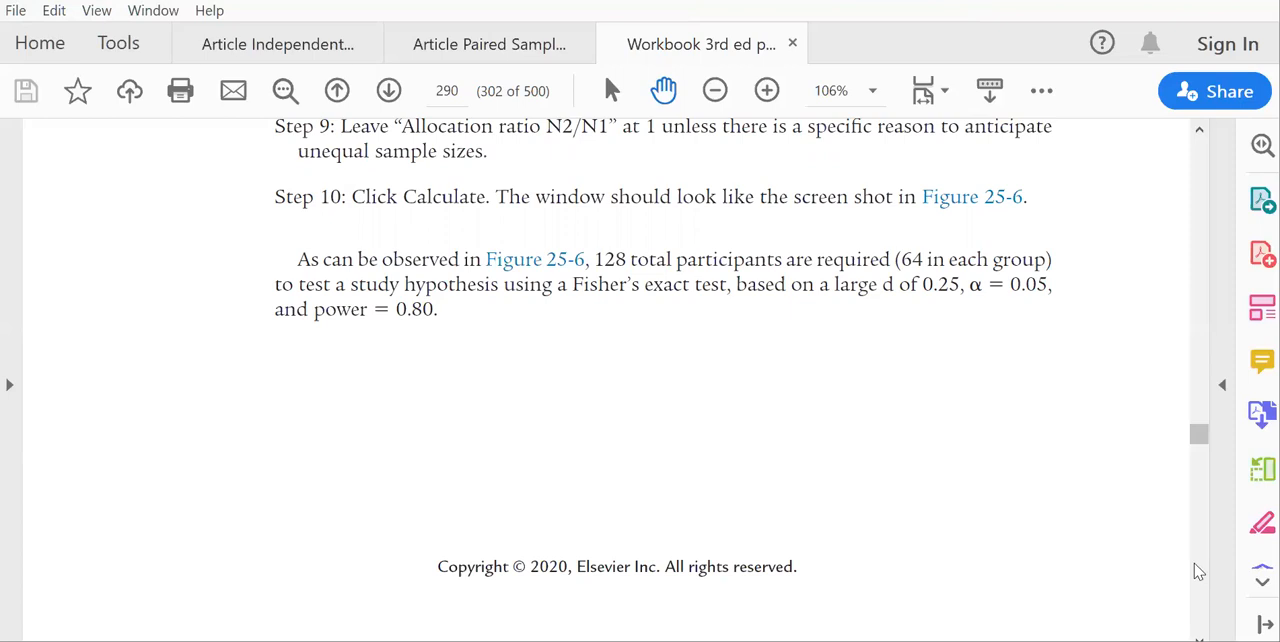
scroll(1199, 571, "down", 10)
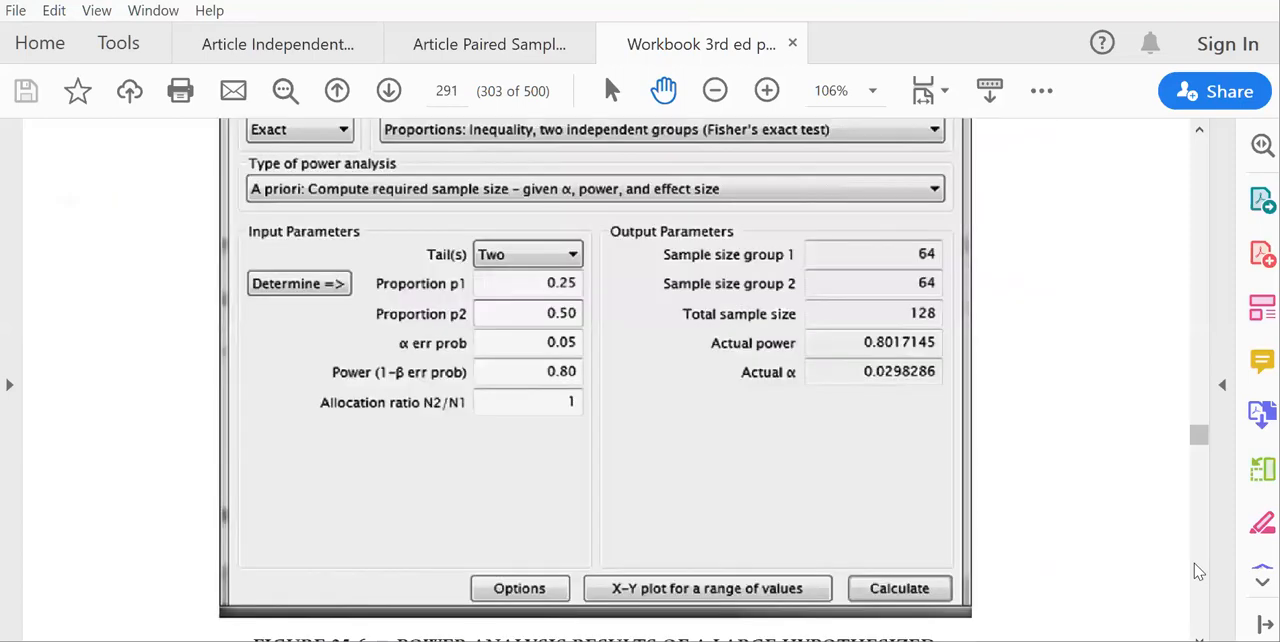
scroll(1199, 571, "down", 8)
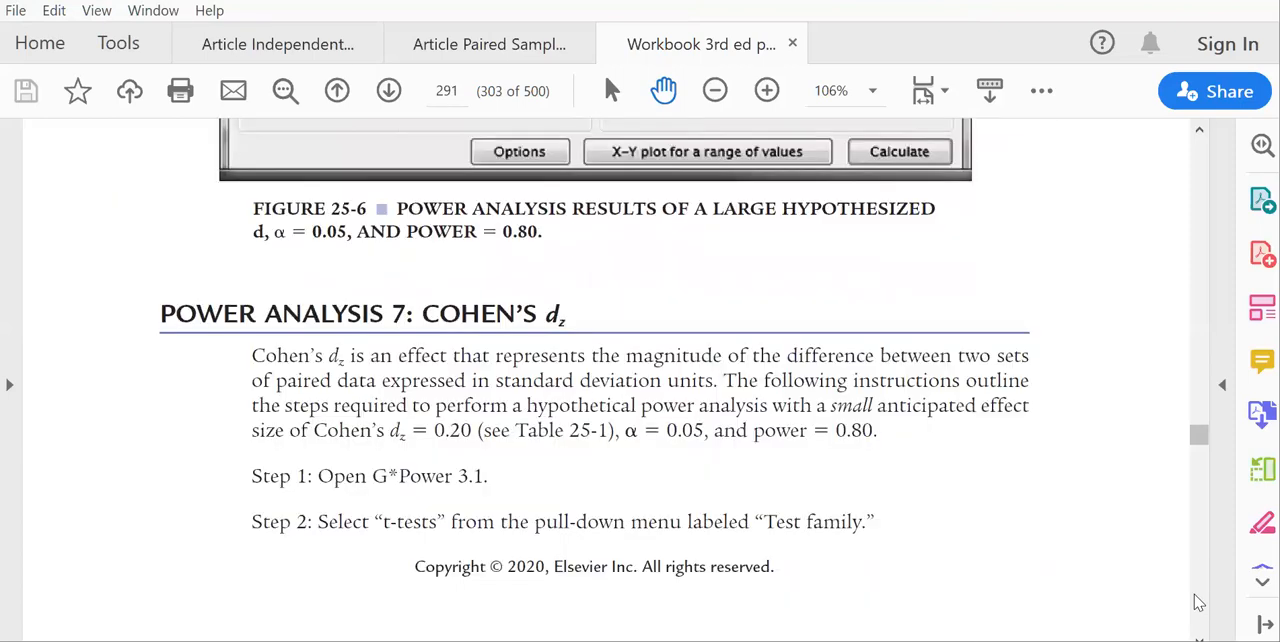
left_click(1199, 638)
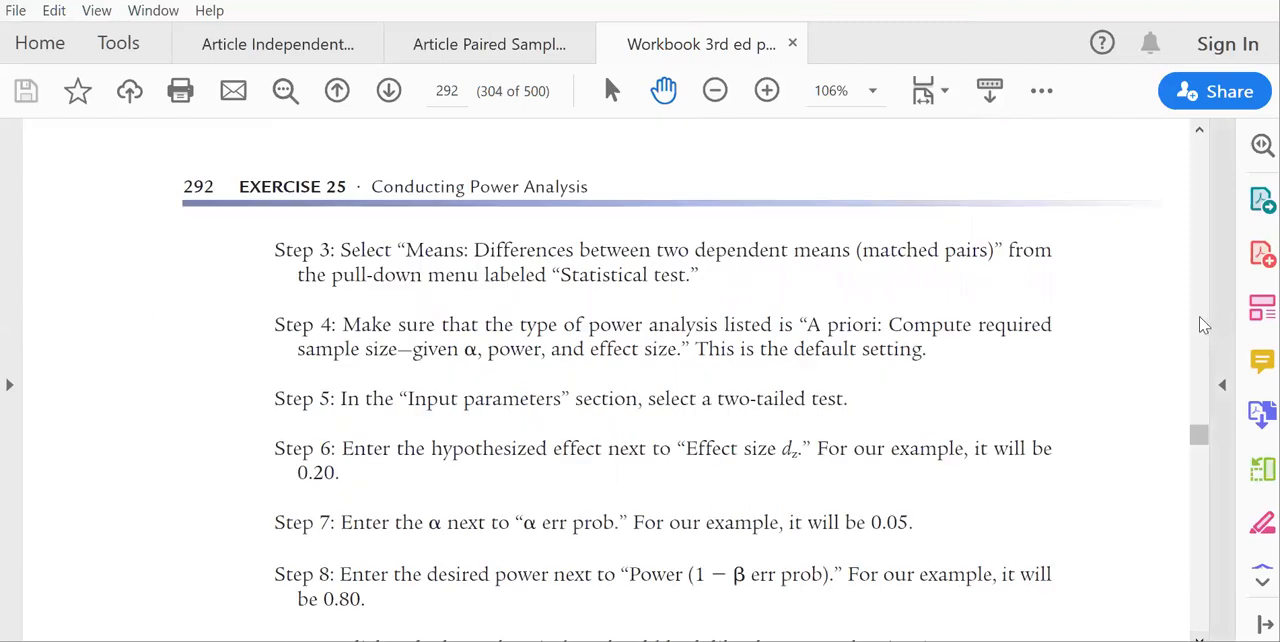
scroll(1203, 325, "up", 3)
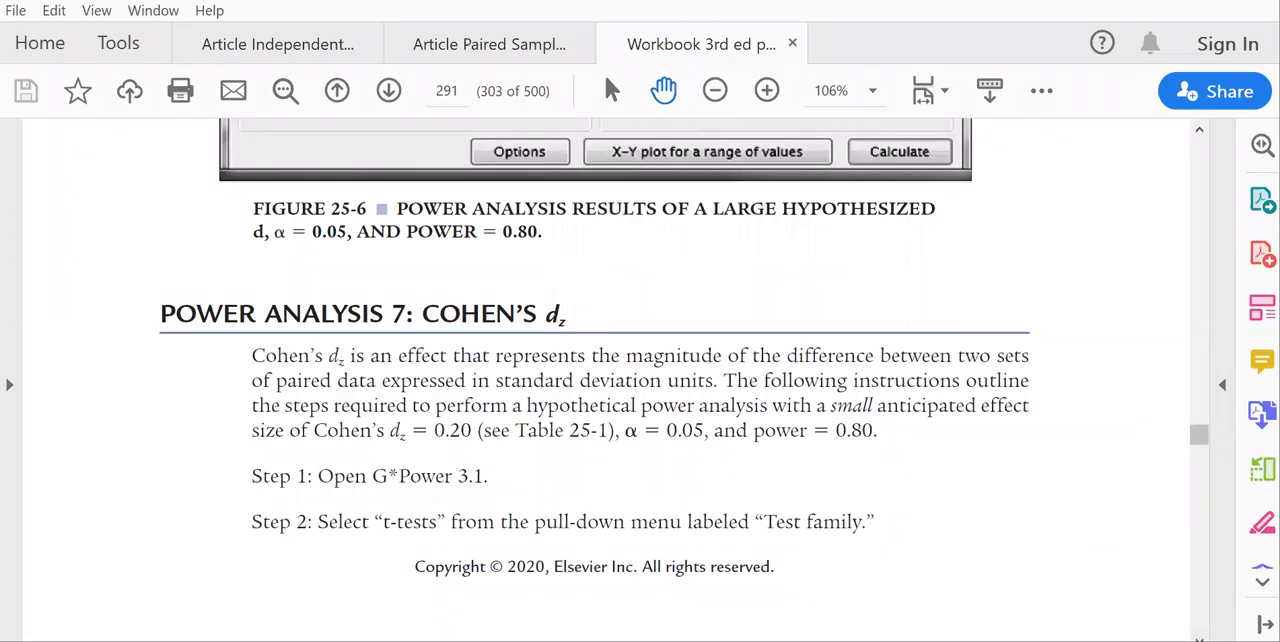
left_click(1199, 637)
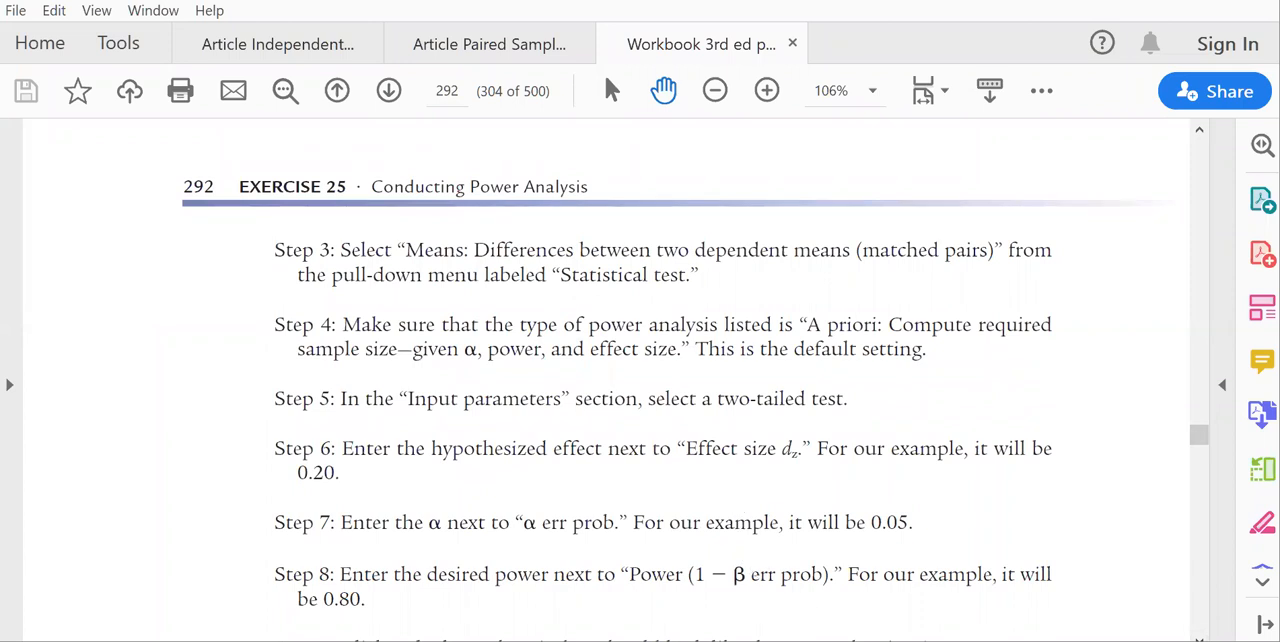
In G*Power, choose t tests with Means: Difference between two dependent means (matched pairs) and make the test two-tailed.
left_click(705, 580)
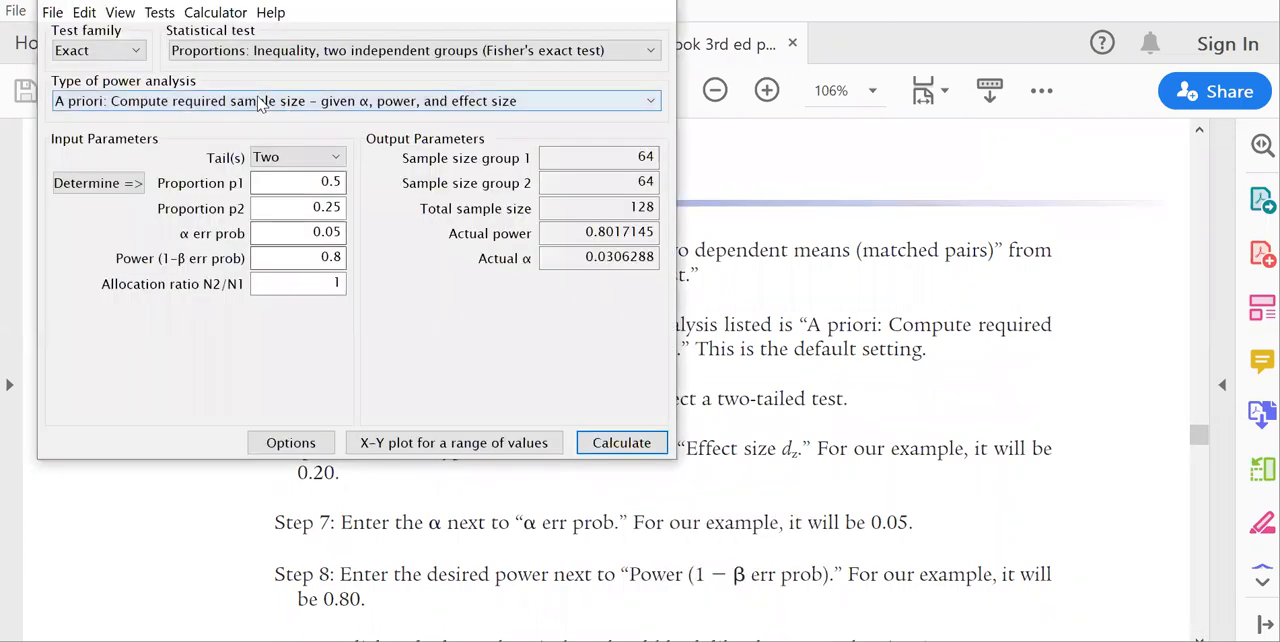
left_click(107, 51)
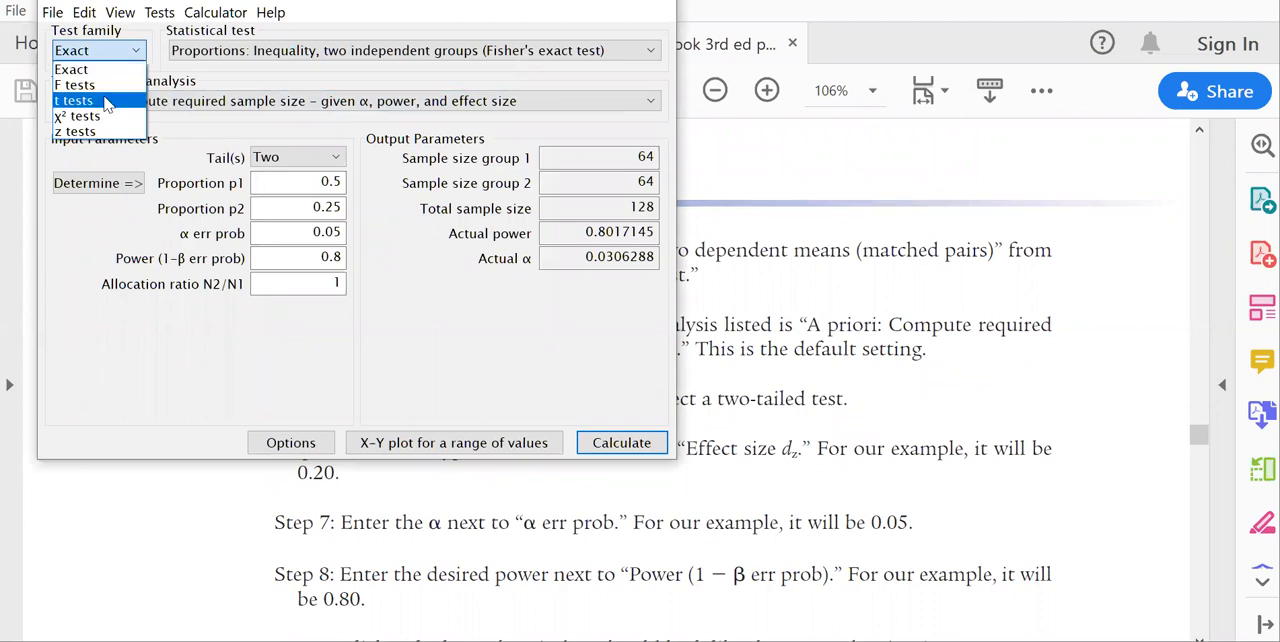
left_click(107, 102)
left_click(280, 52)
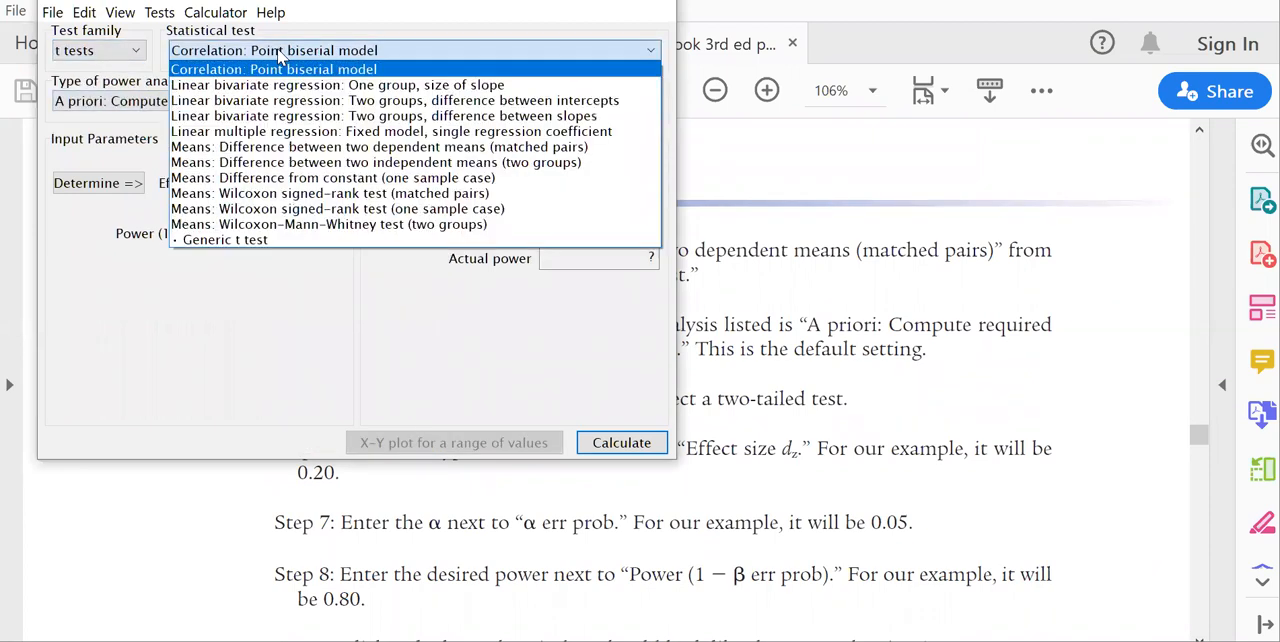
left_click(440, 150)
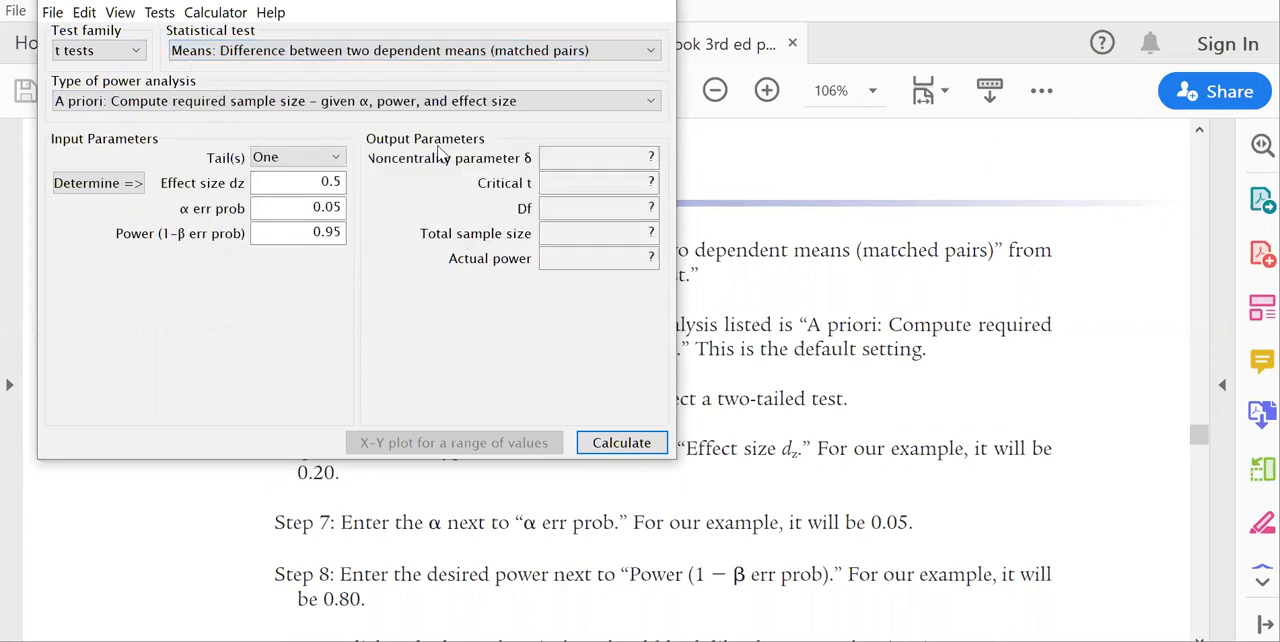
left_click(334, 159)
left_click(318, 192)
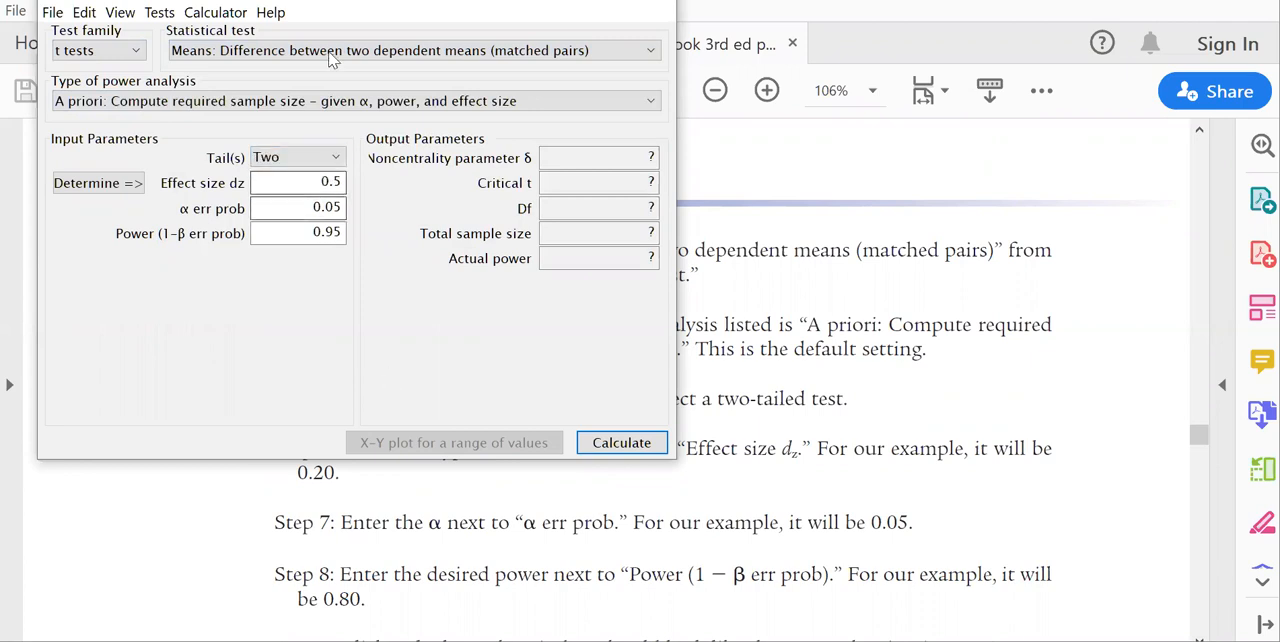
Set the effect size dz to 0.2 and the power to 0.8, and calculate the required sample size for matched pairs.
left_click(334, 181)
key("BackSpace")
type("2")
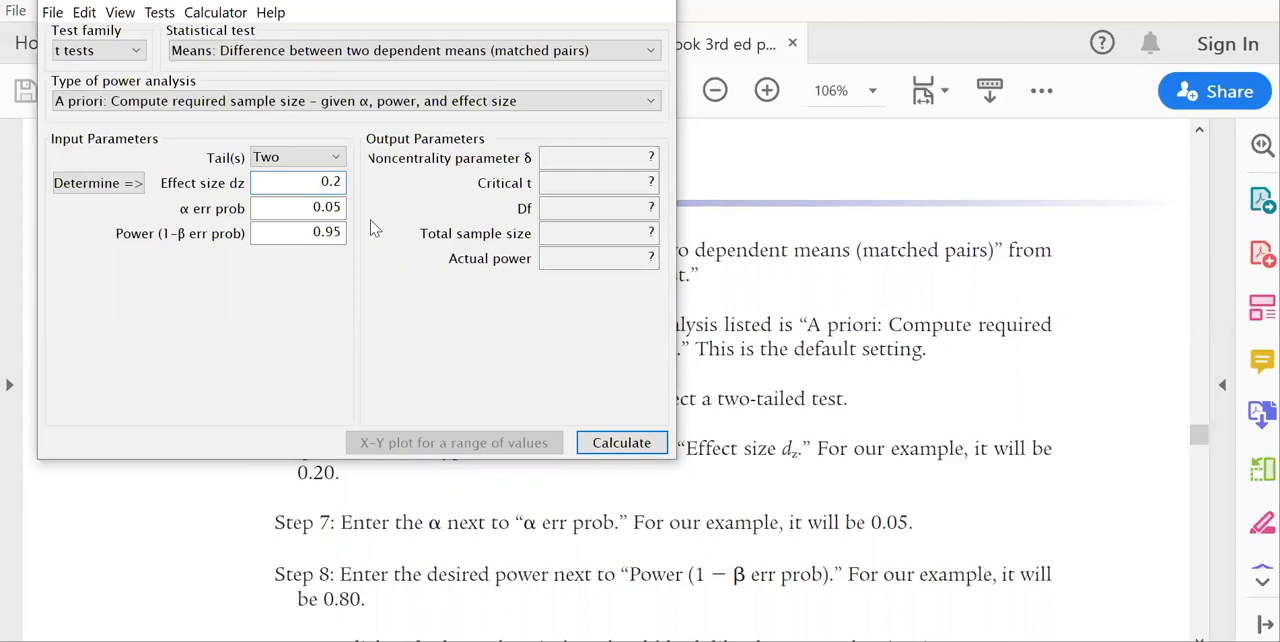
left_click(341, 232)
key("BackSpace")
key("BackSpace")
type("8")
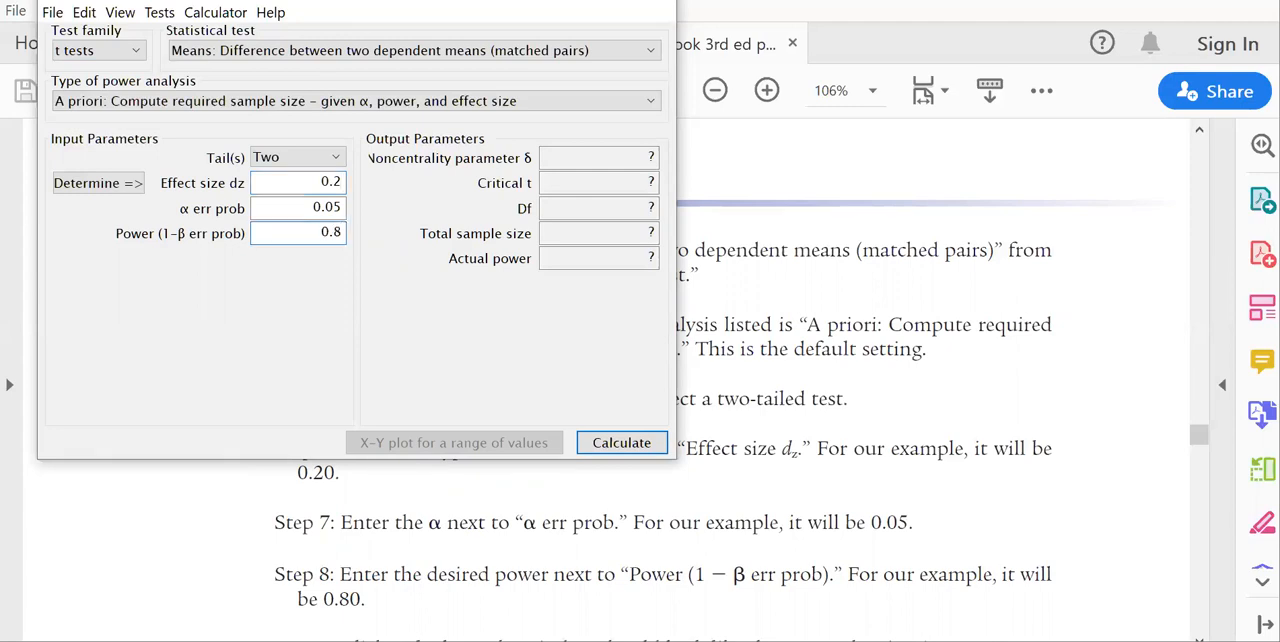
left_click(632, 451)
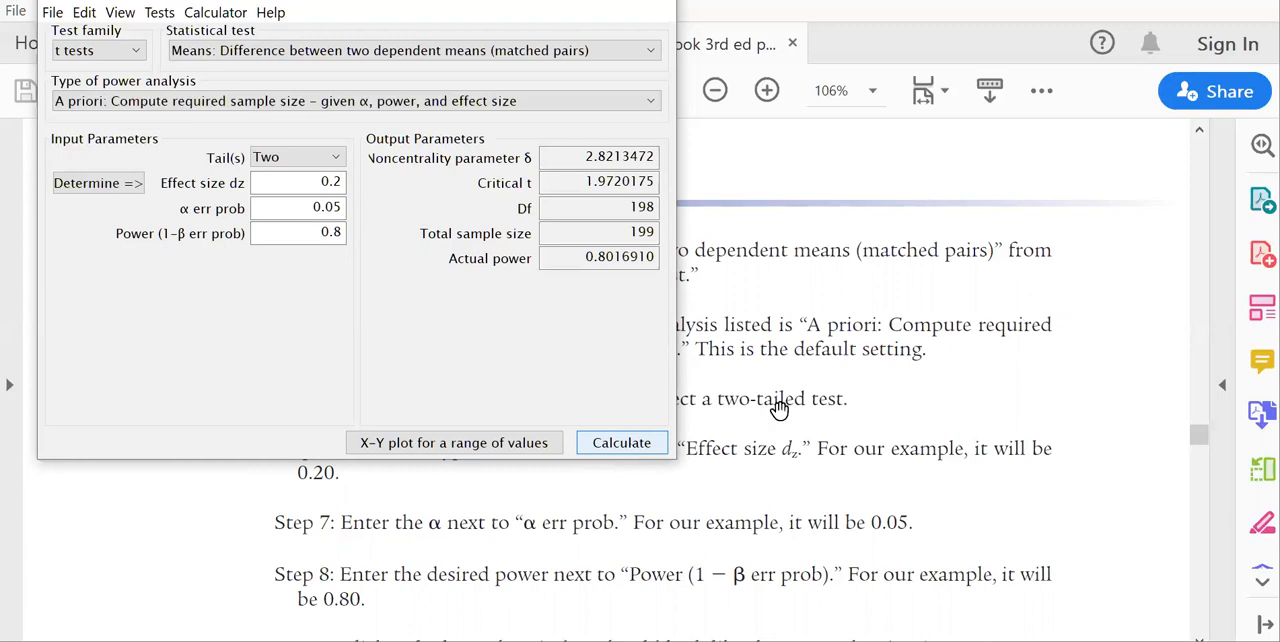
Switch to the workbook, check the paired samples t-test result on page 292 and open the paired samples article.
left_click(1199, 637)
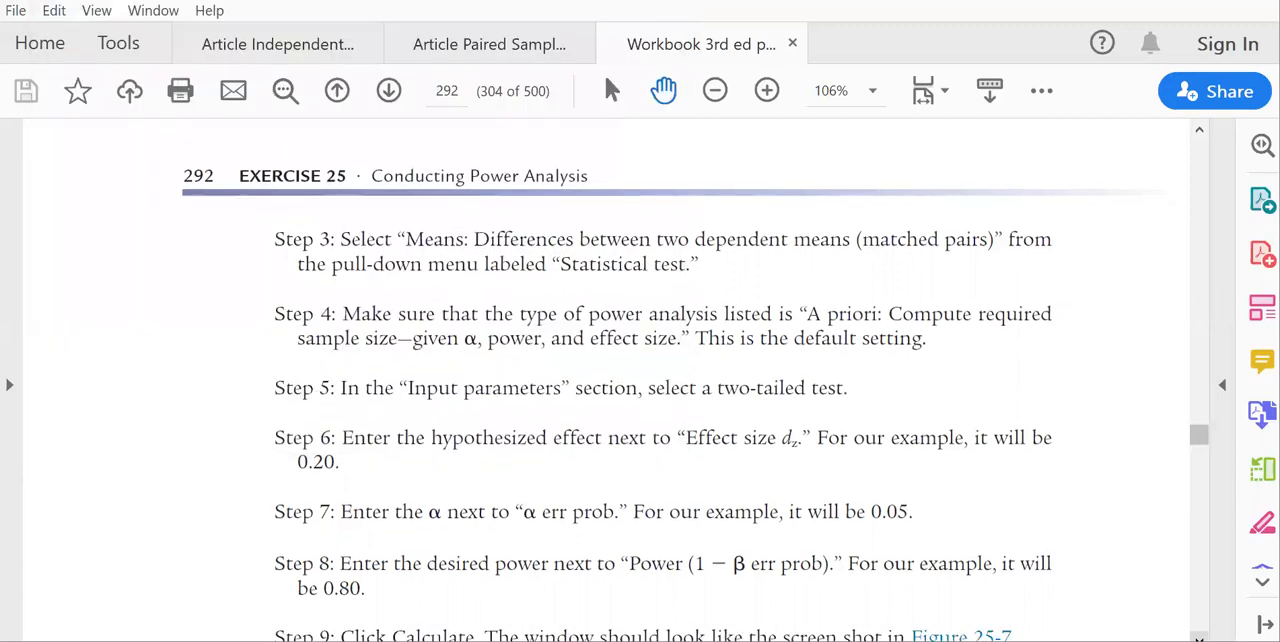
scroll(662, 380, "down", 4)
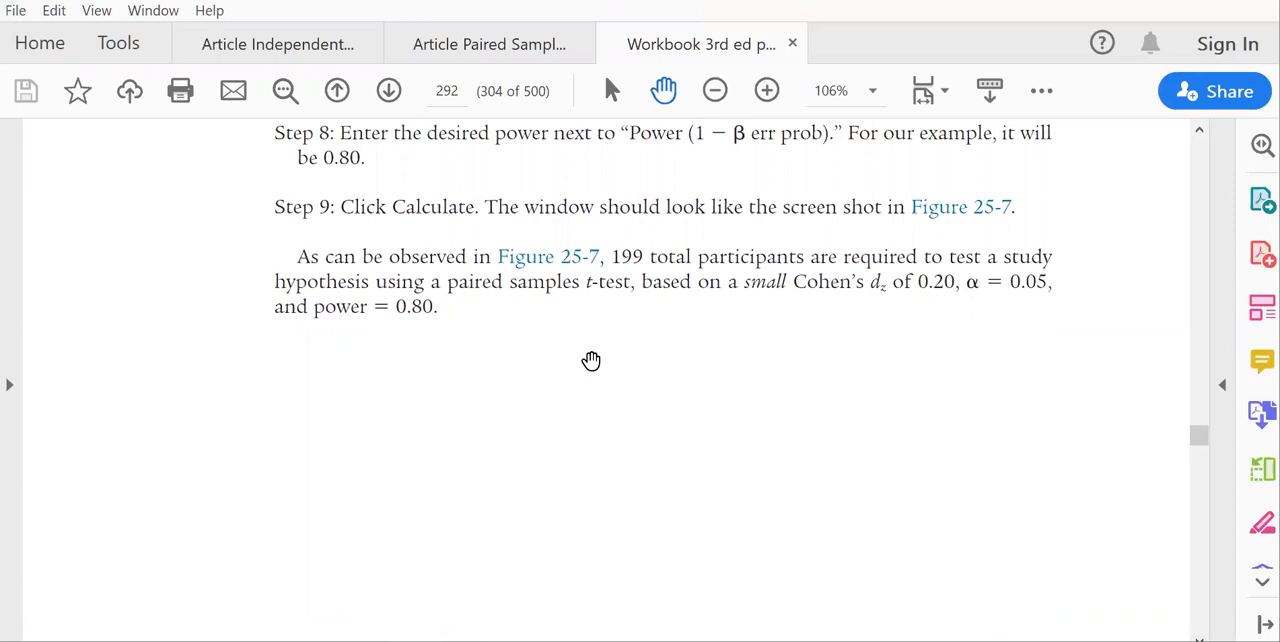
left_click(443, 43)
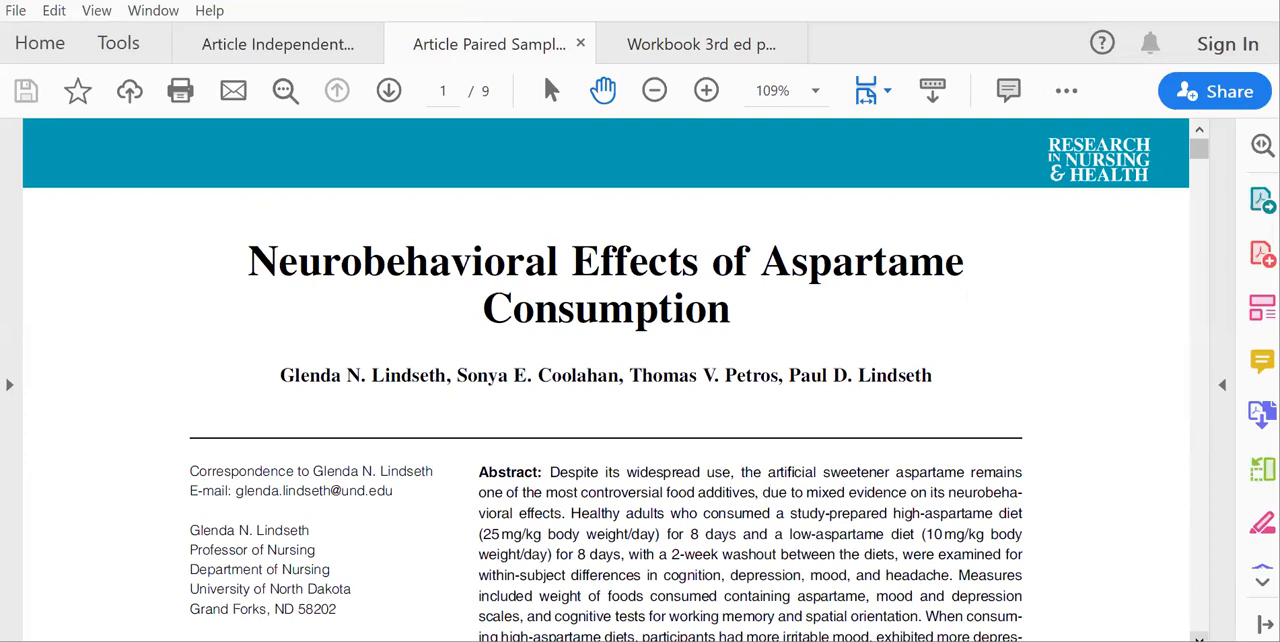
Read the aspartame article's abstract and skim its method pages through Table 2 on page 6.
left_click(1199, 638)
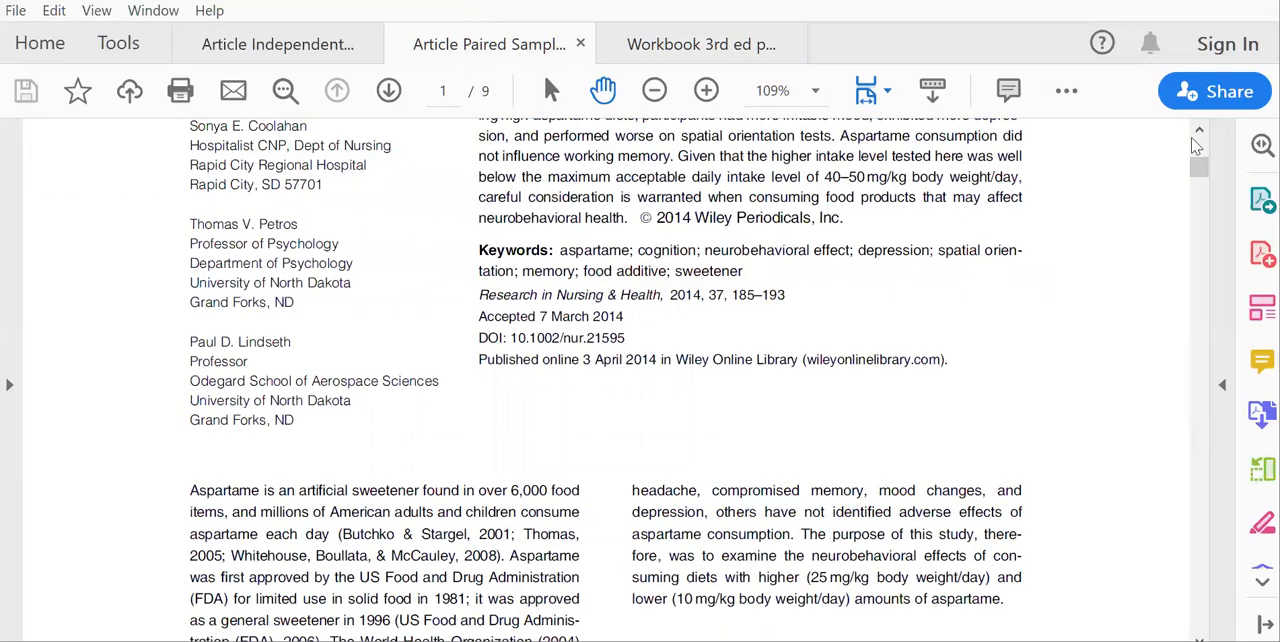
left_click(1200, 133)
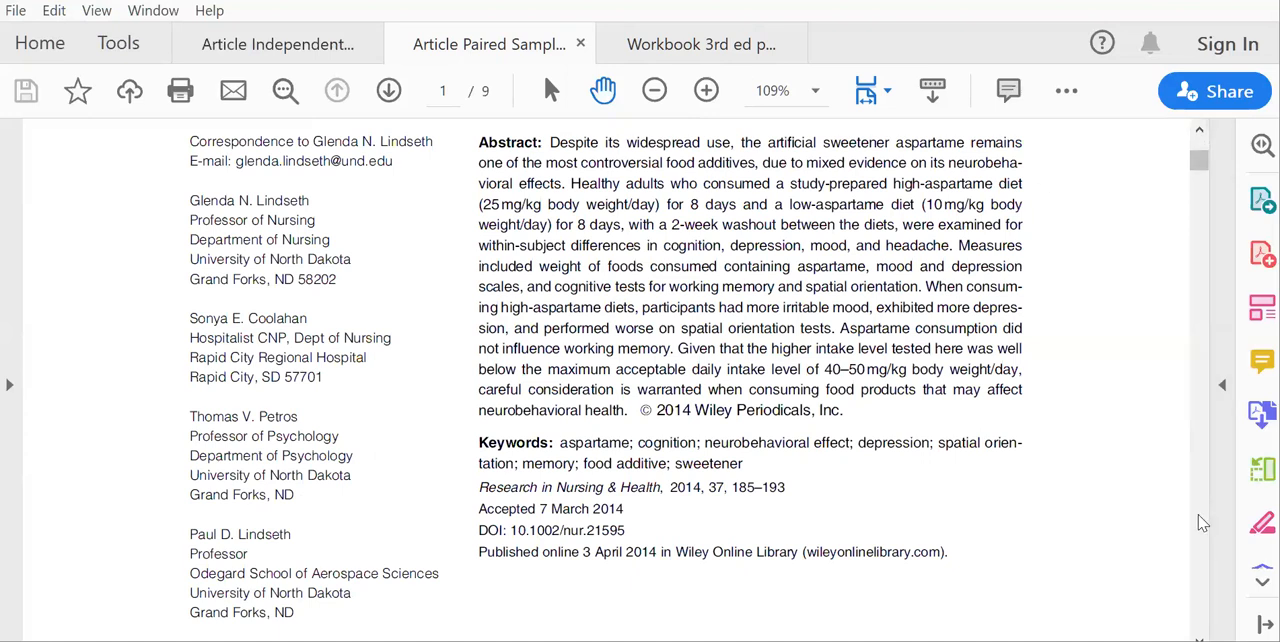
scroll(1203, 523, "down", 15)
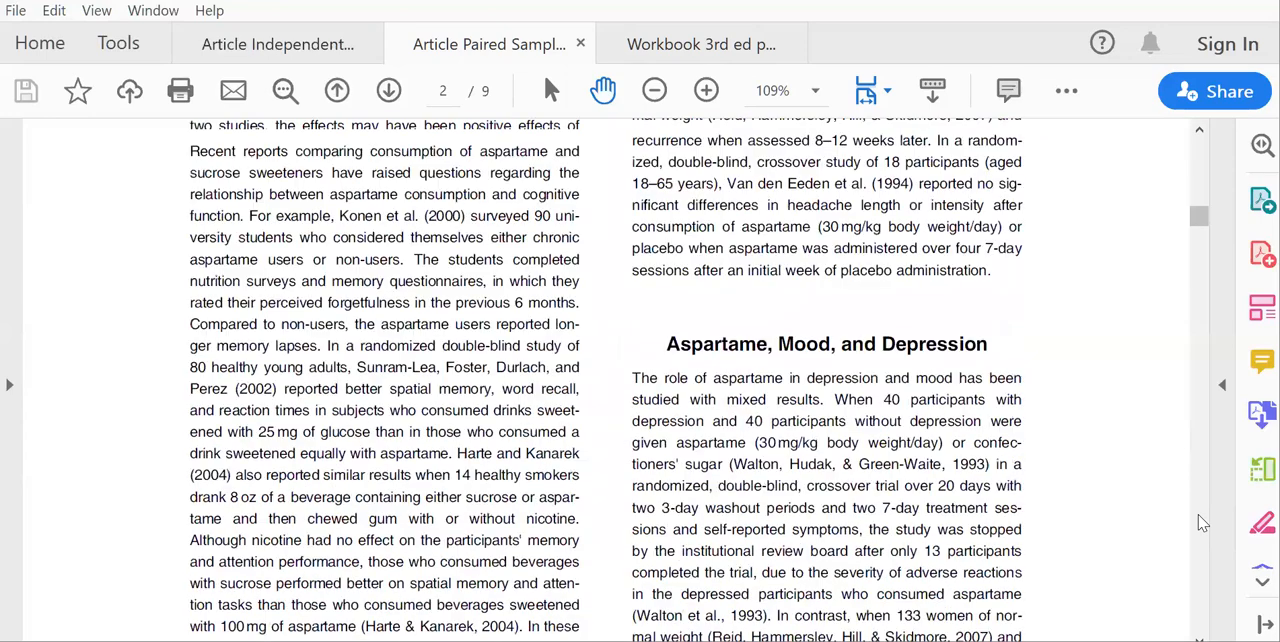
scroll(1203, 523, "down", 15)
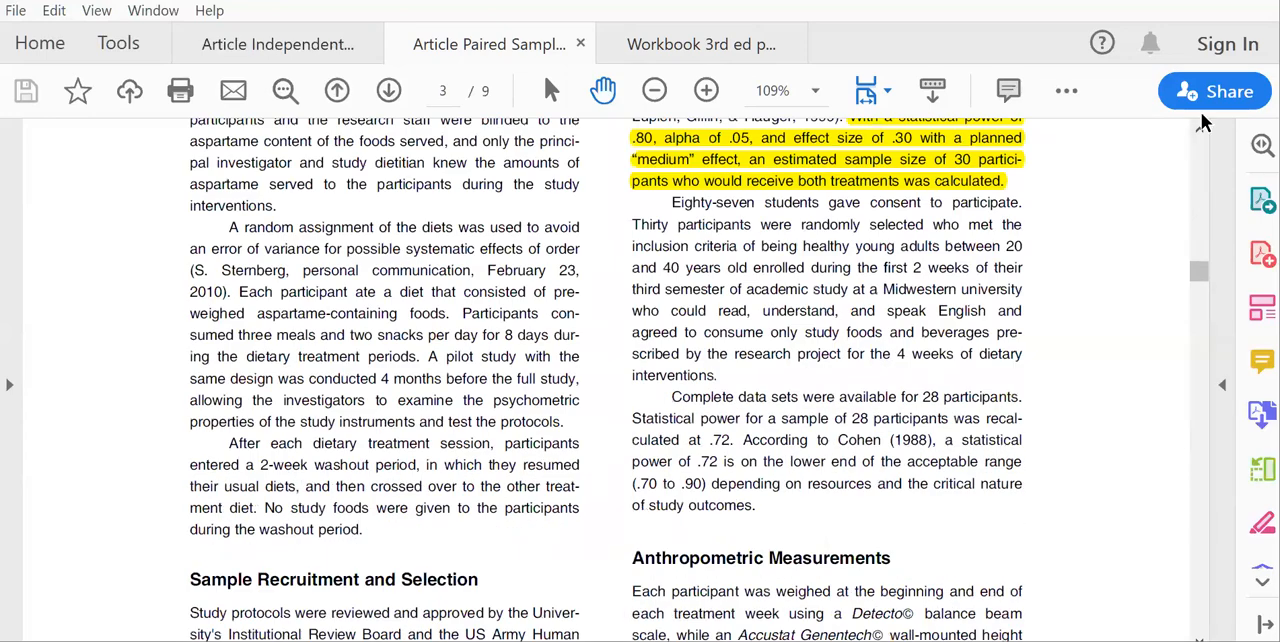
scroll(1207, 557, "down", 10)
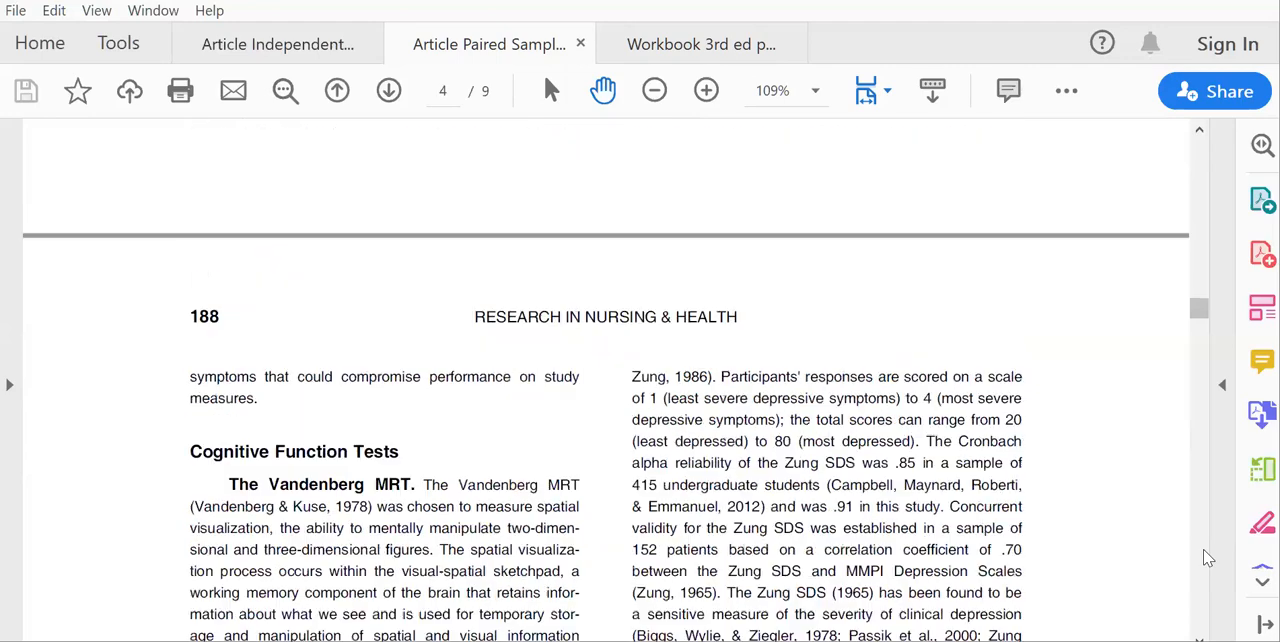
scroll(1207, 557, "down", 6)
scroll(1207, 557, "down", 4)
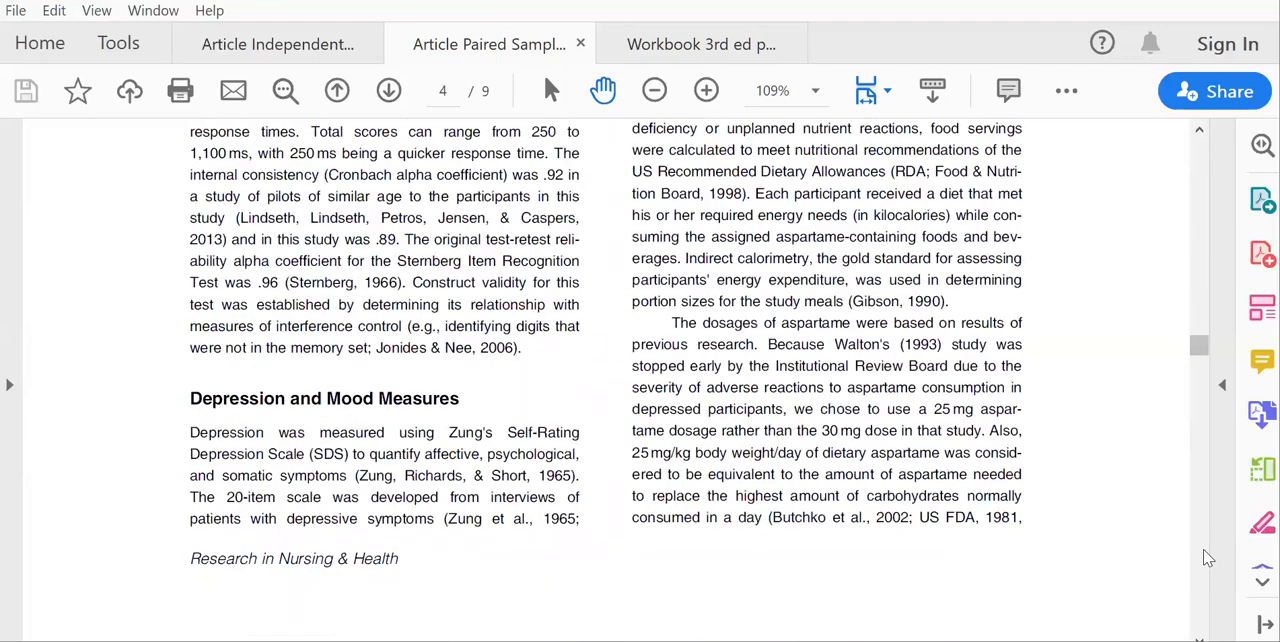
scroll(1207, 557, "down", 12)
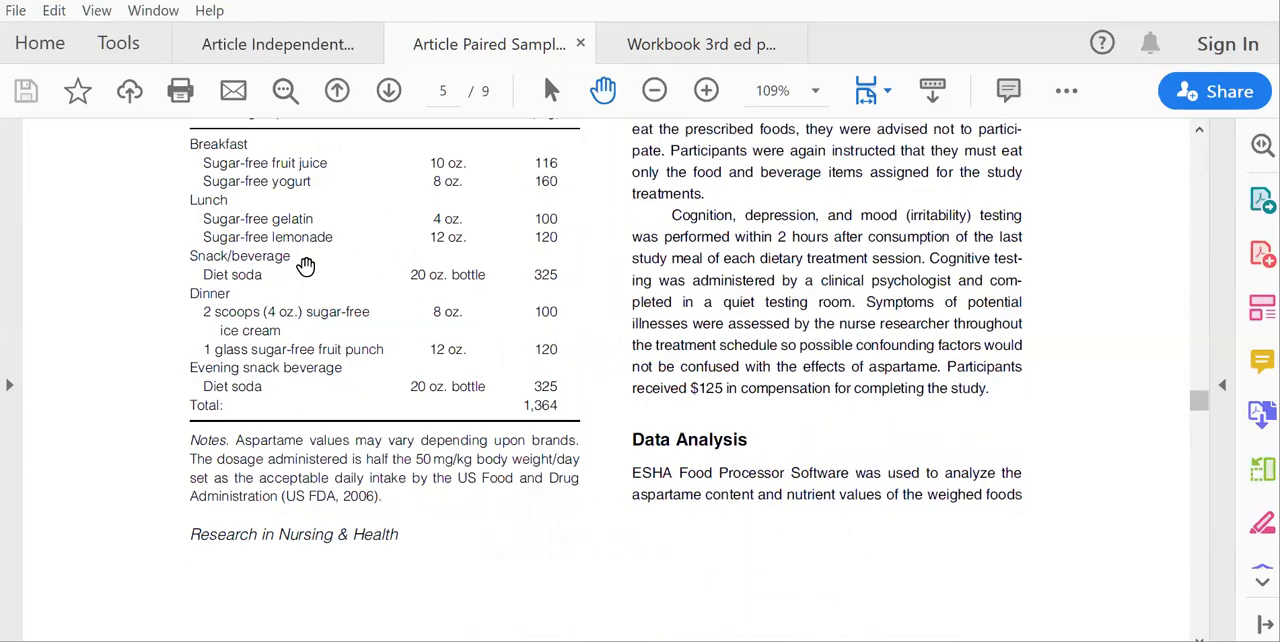
scroll(305, 265, "down", 6)
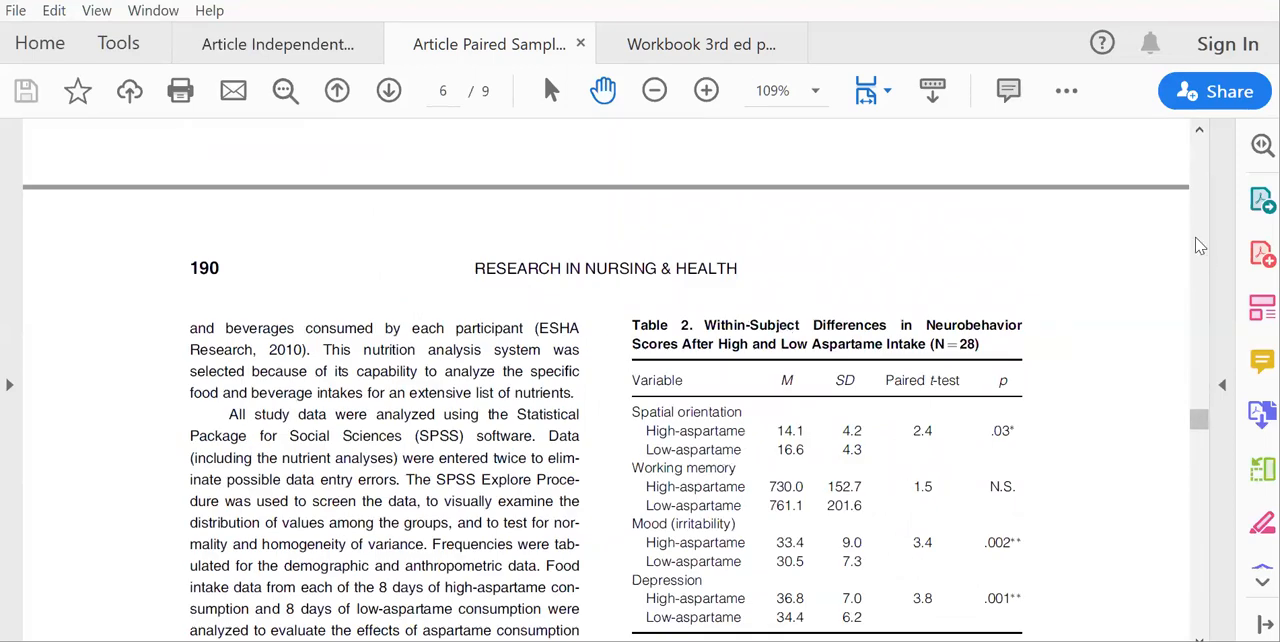
Go back to page 3 of the article and read the highlighted power analysis statement with its power, alpha and effect size.
left_click(1200, 203)
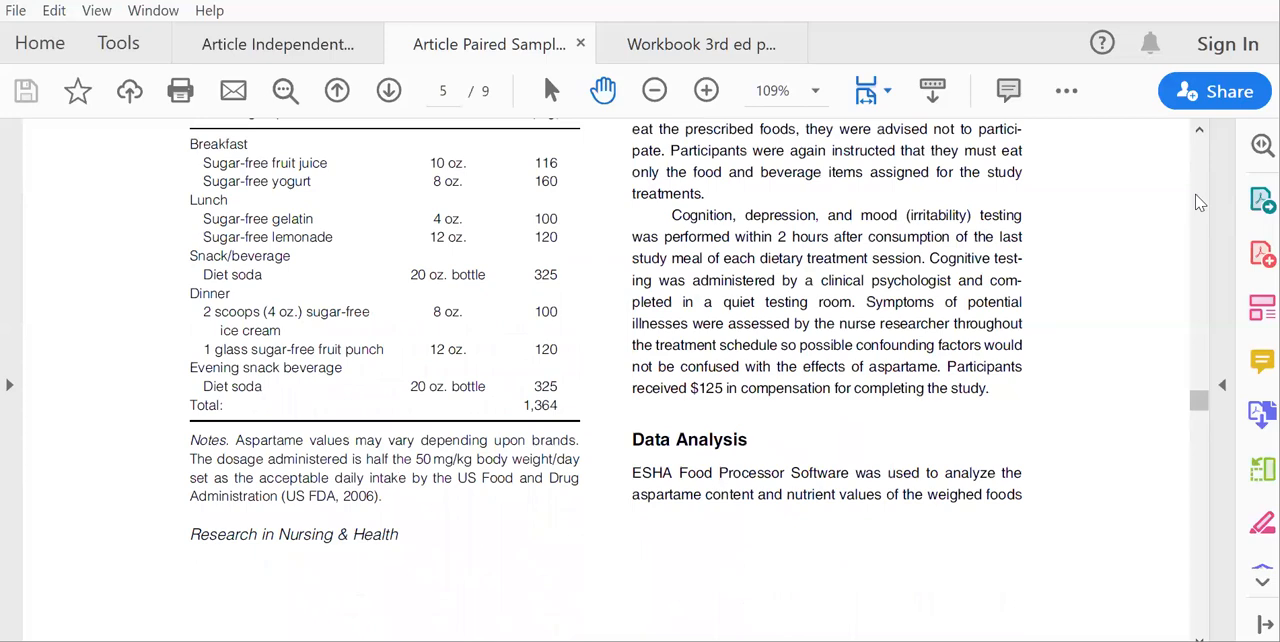
left_click(1200, 203)
left_click(1200, 203)
left_click(1200, 203)
left_click(1200, 203)
left_click(1200, 203)
left_click(1200, 203)
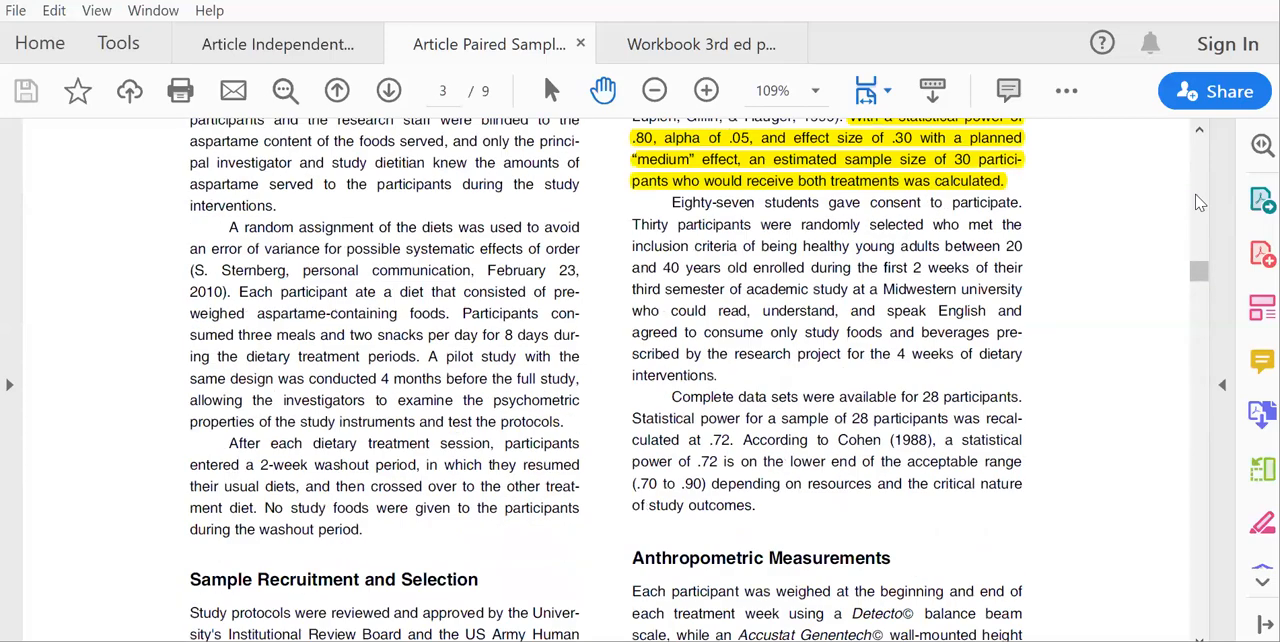
left_click(1199, 129)
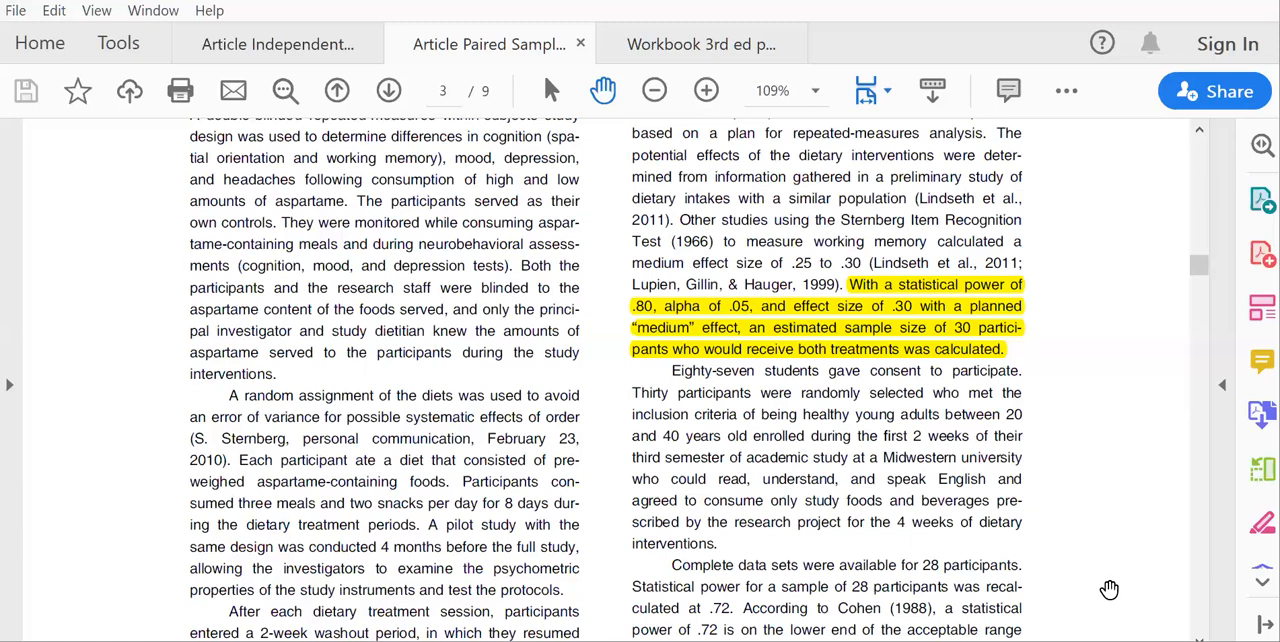
Switch to G*Power, set the effect size dz to 0.3 and calculate the required sample size for matched pairs.
left_click(690, 641)
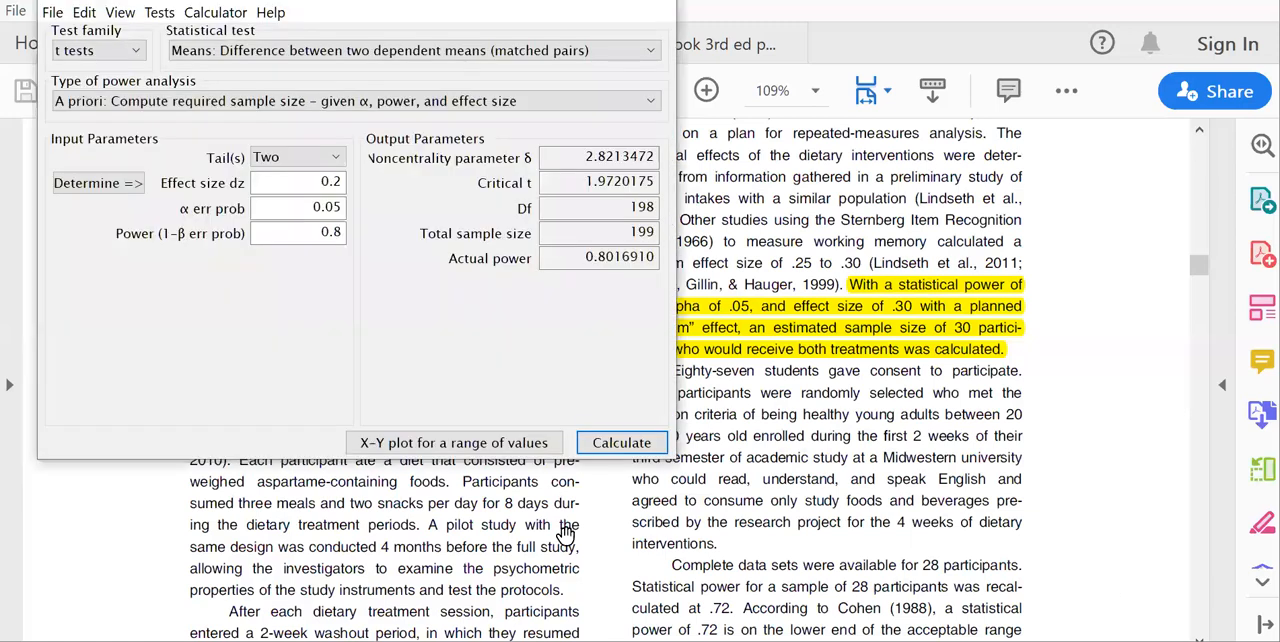
left_click(340, 185)
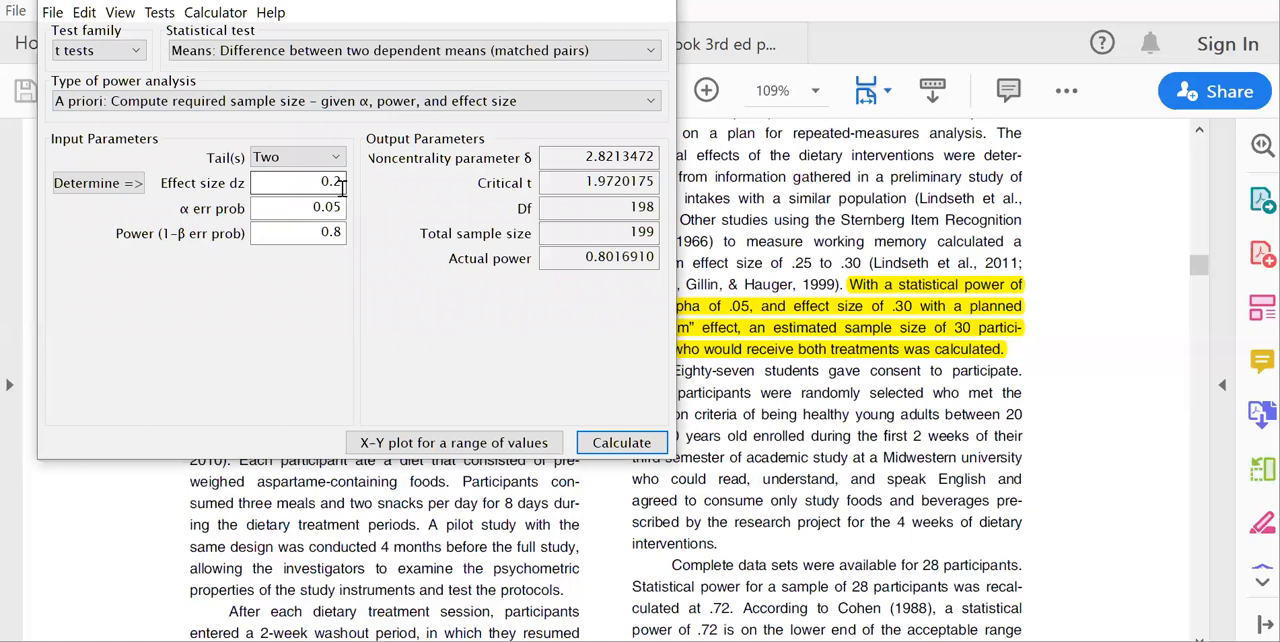
key("BackSpace")
type("3")
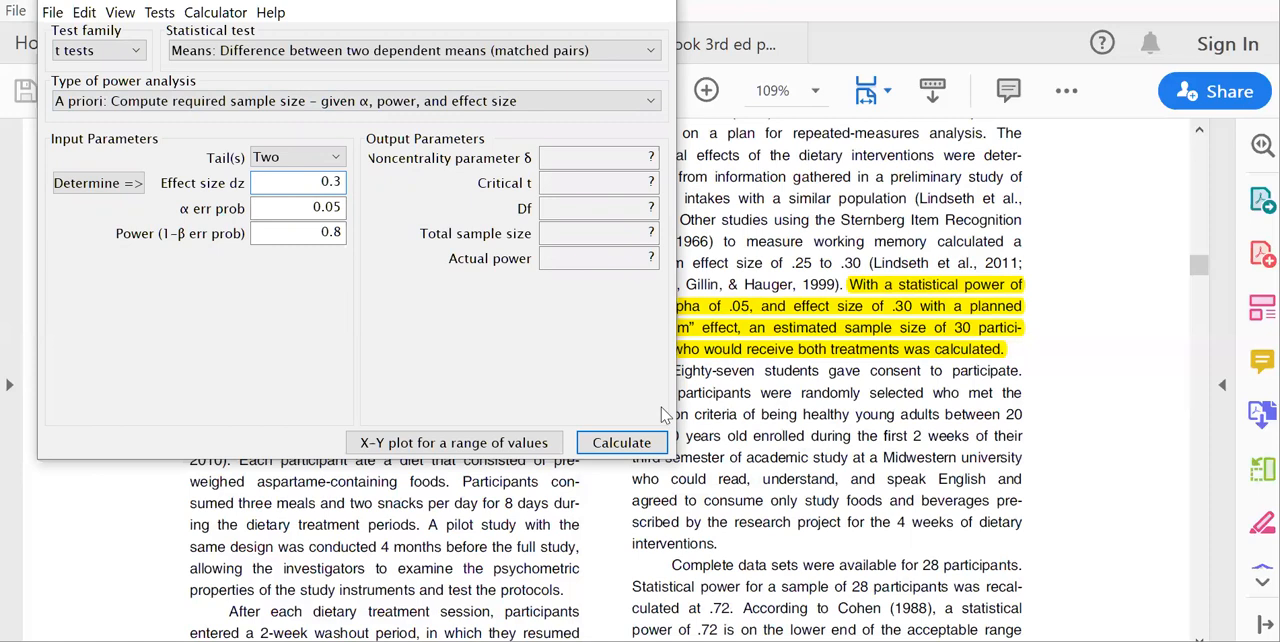
left_click(628, 447)
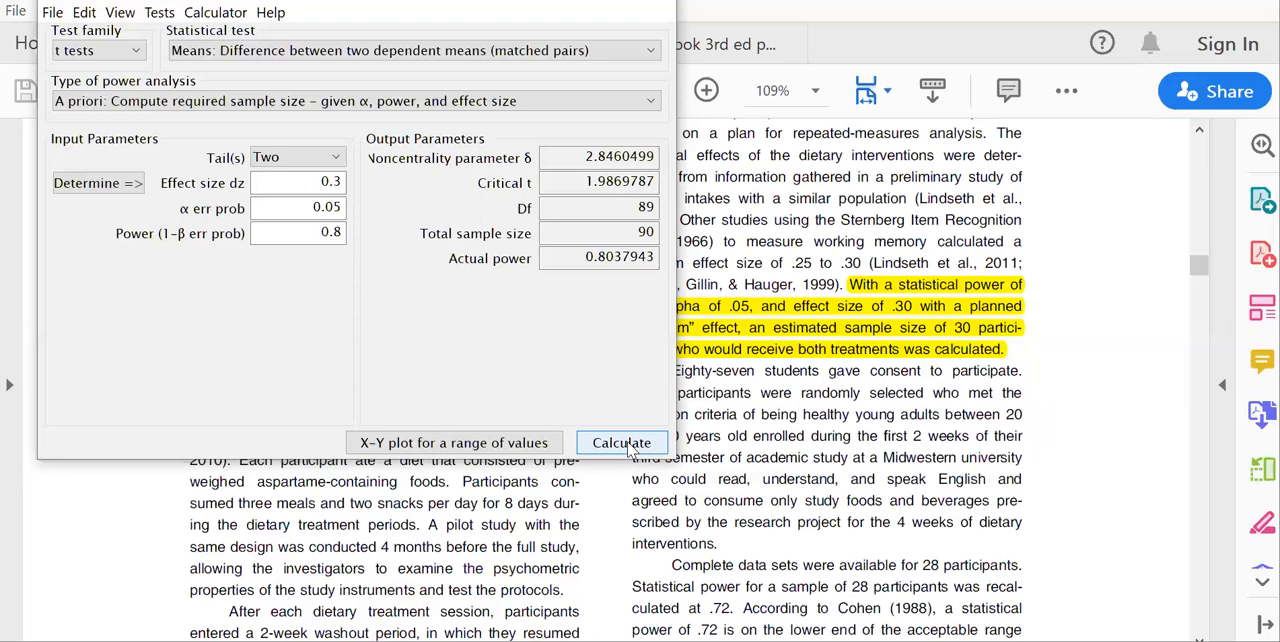
Return to the paired samples article and examine the paired t-test results in Table 2 on page 6.
left_click(883, 421)
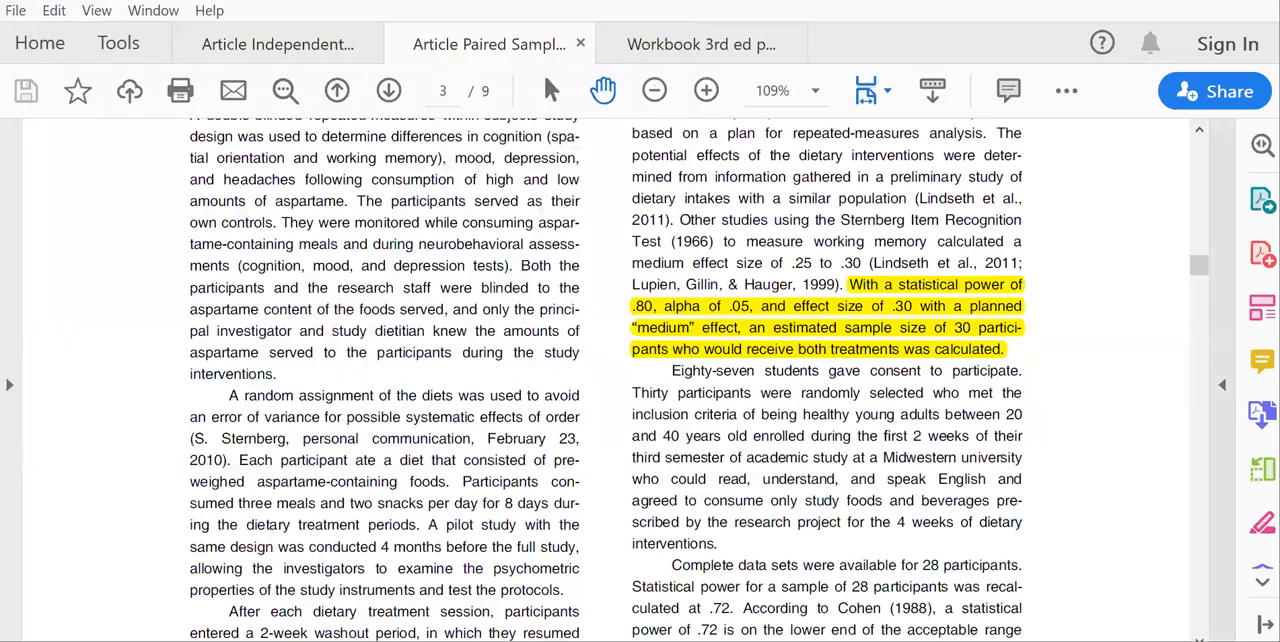
scroll(1190, 600, "down", 3)
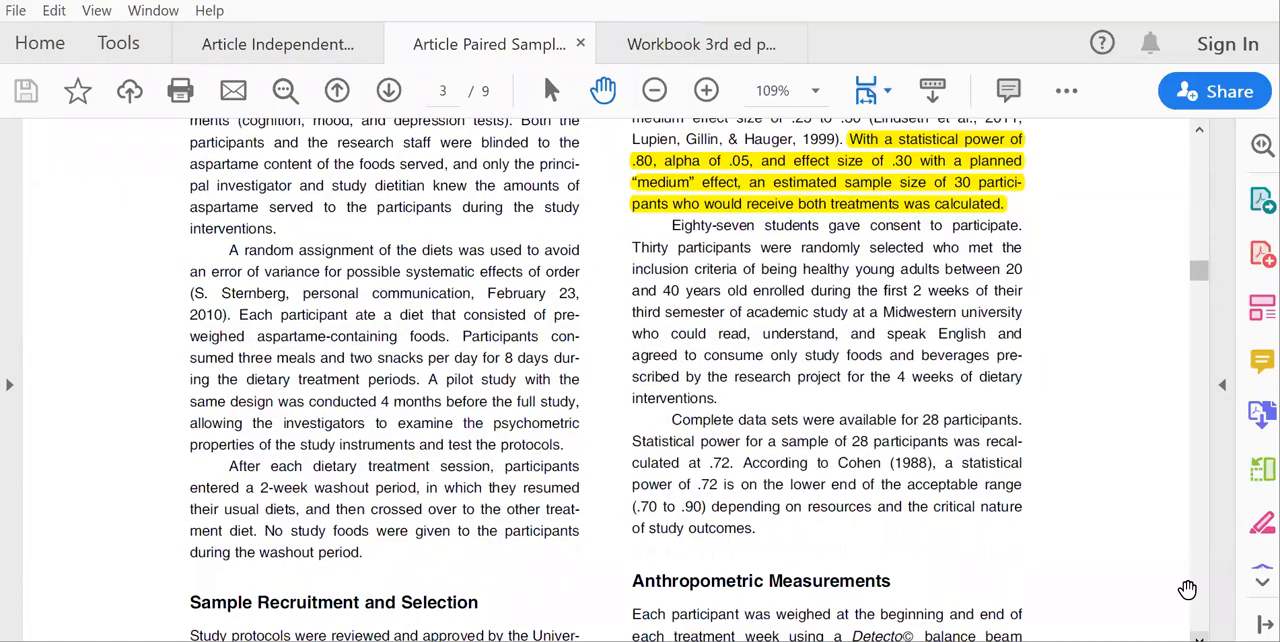
scroll(1193, 606, "down", 20)
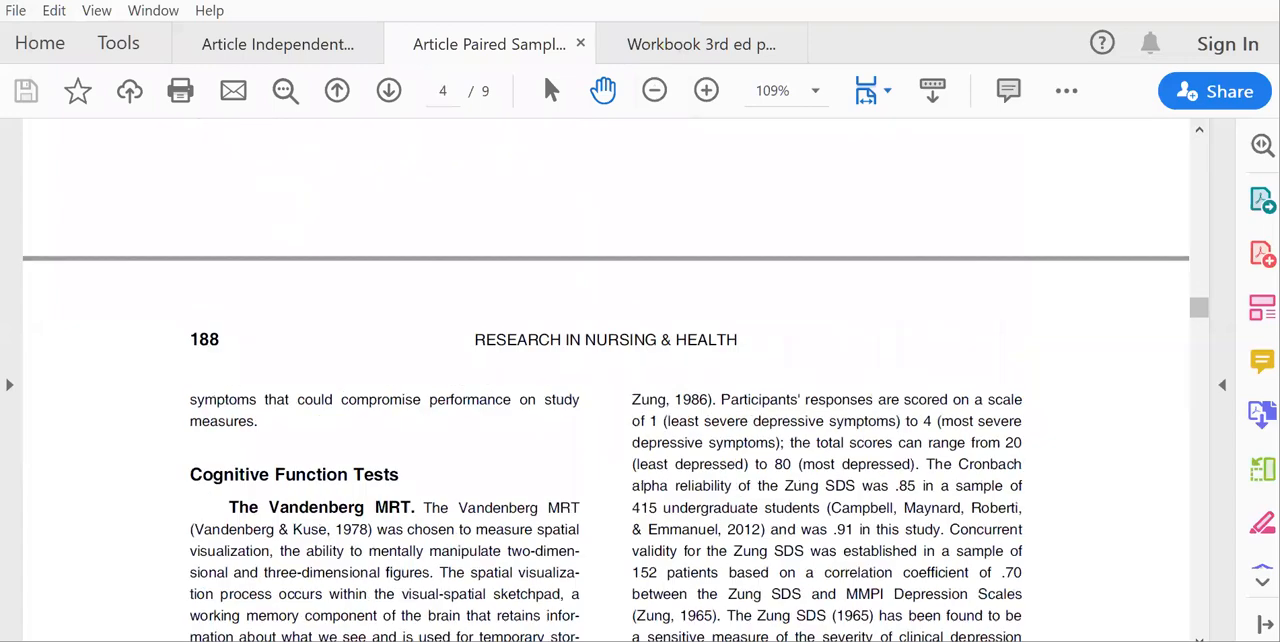
scroll(640, 380, "down", 20)
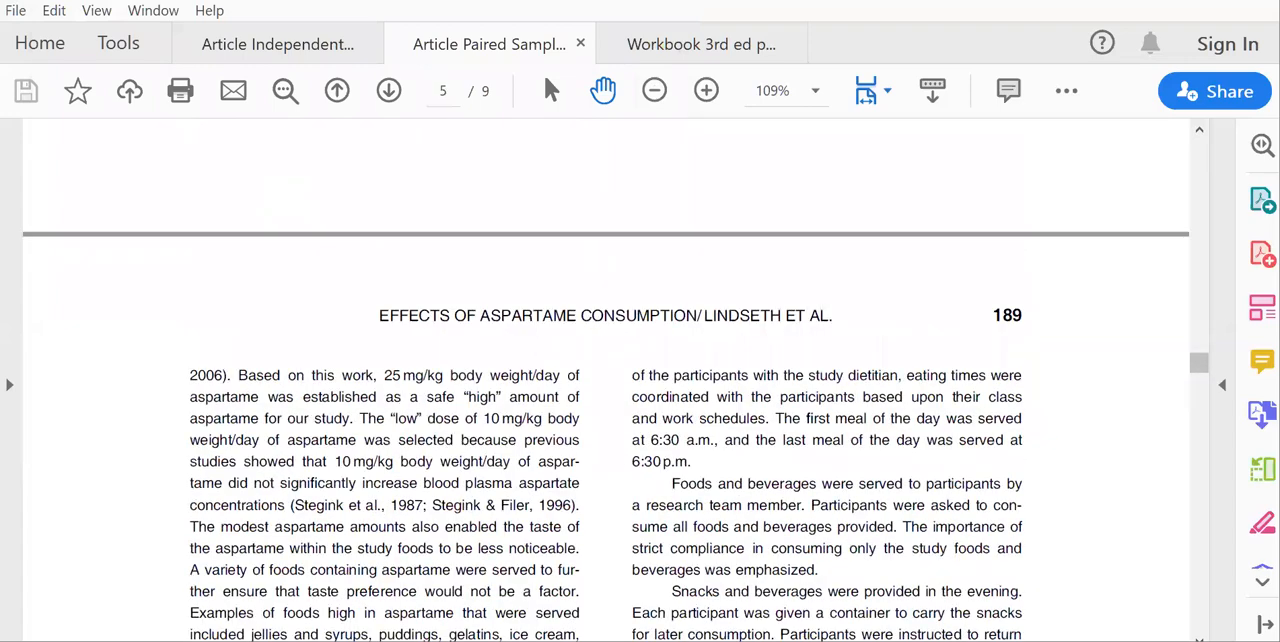
scroll(640, 380, "down", 8)
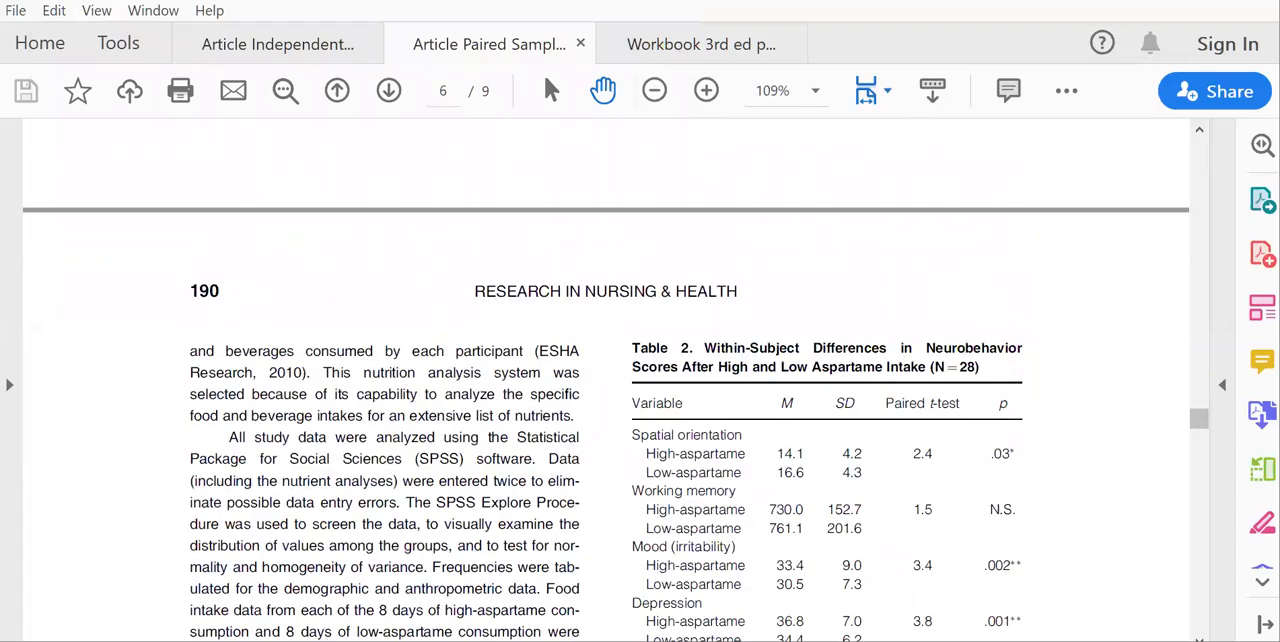
scroll(606, 380, "down", 4)
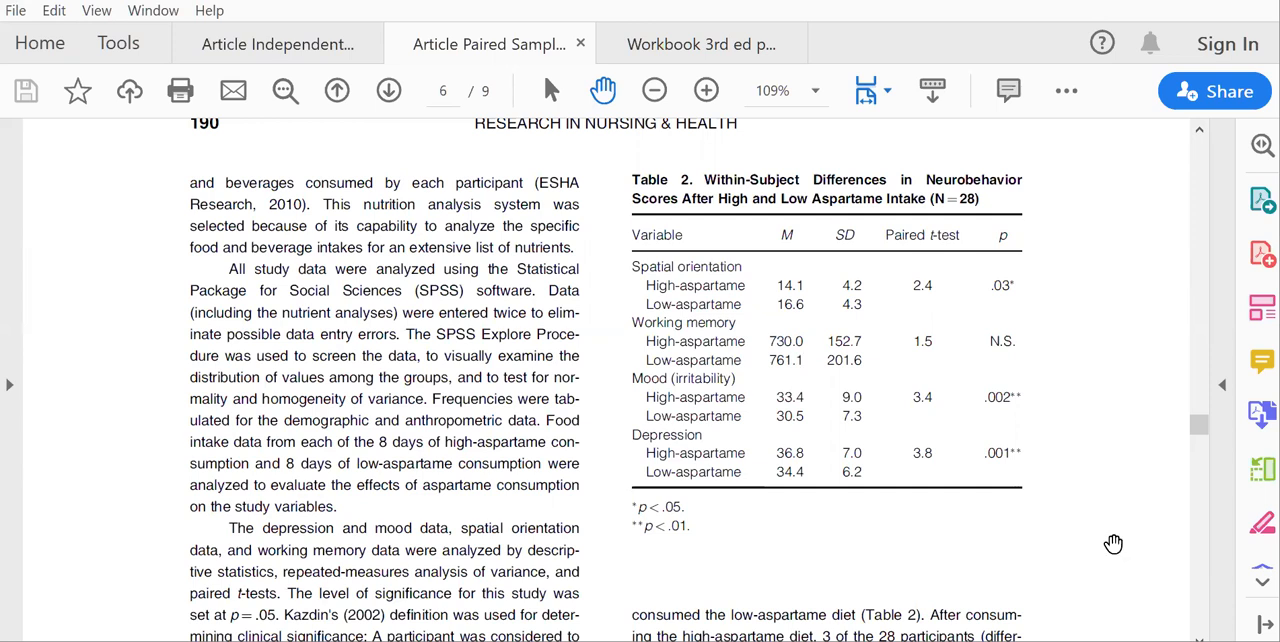
left_click(1207, 592)
left_click(1207, 592)
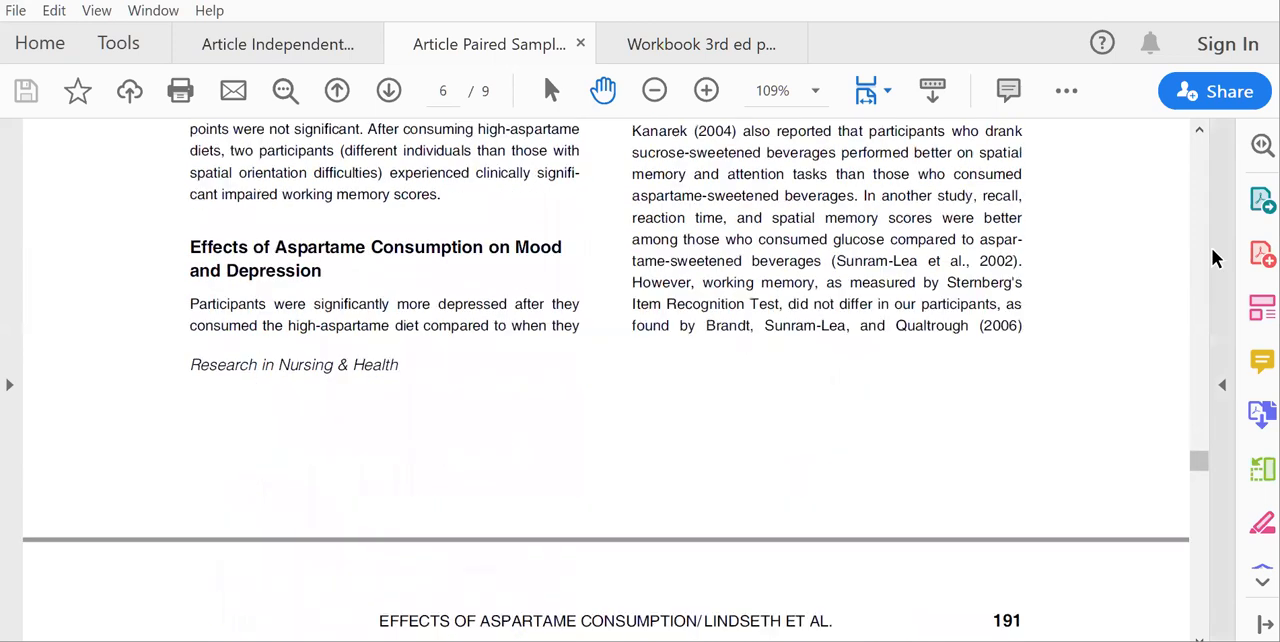
left_click(1197, 242)
left_click(1197, 242)
left_click(1197, 242)
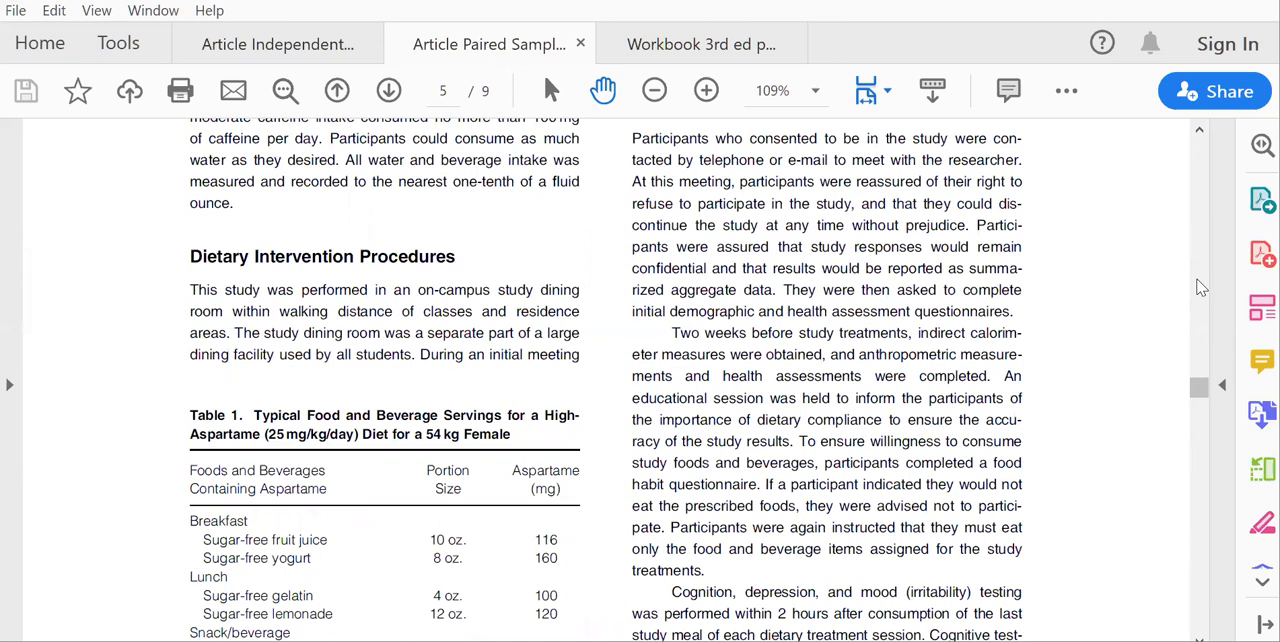
scroll(1201, 287, "up", 5)
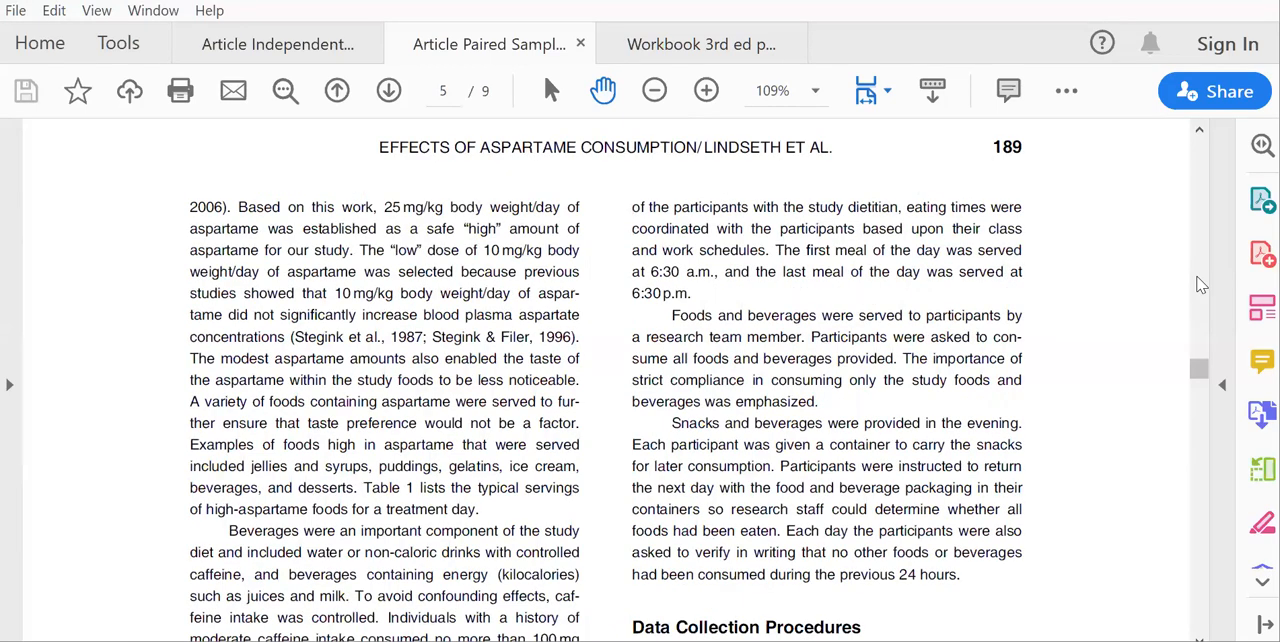
Switch to the workbook and look through the Exercise 25 Study Questions starting on page 294.
left_click(675, 44)
scroll(1197, 572, "down", 12)
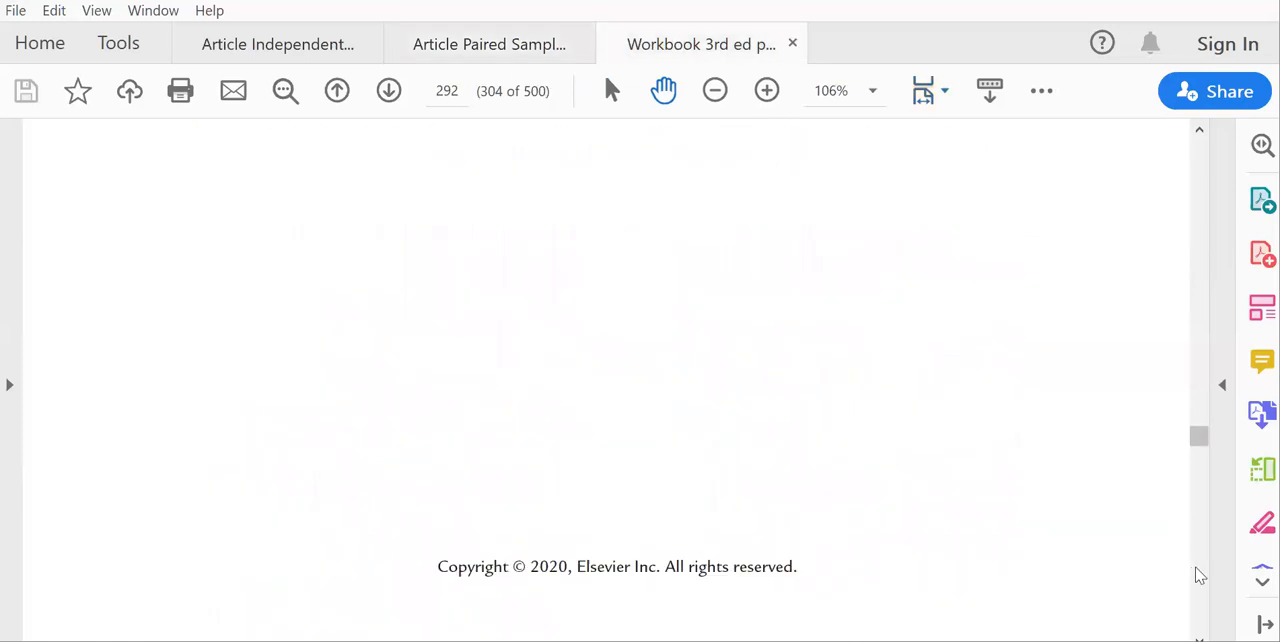
scroll(1200, 575, "down", 10)
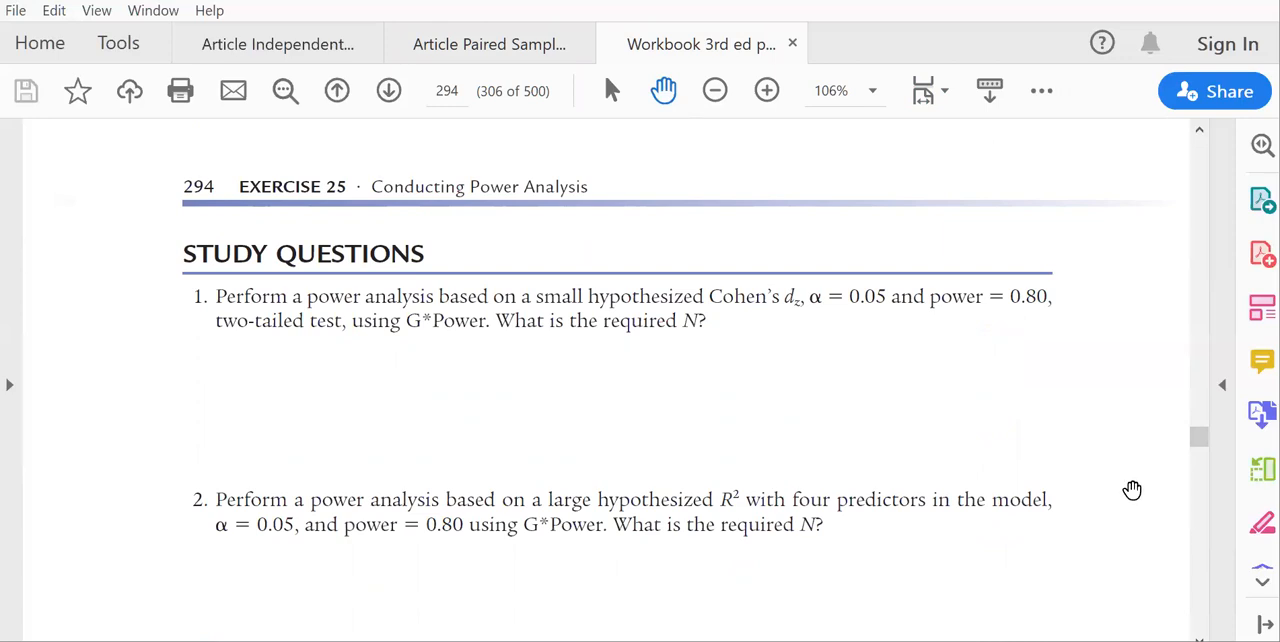
left_click(1203, 602)
left_click(1203, 602)
left_click(1203, 602)
left_click(1203, 602)
left_click(1203, 602)
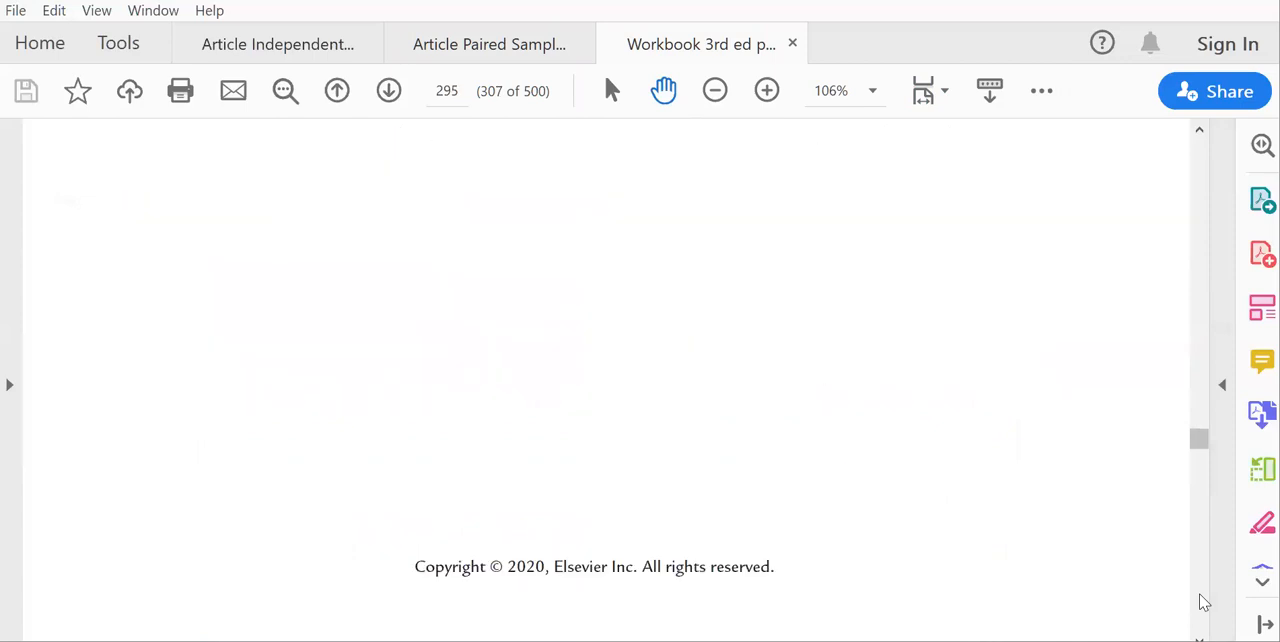
Review the Answers to Study Questions on pages 296 and 297, including their G*Power input and output parameters.
left_click(1203, 602)
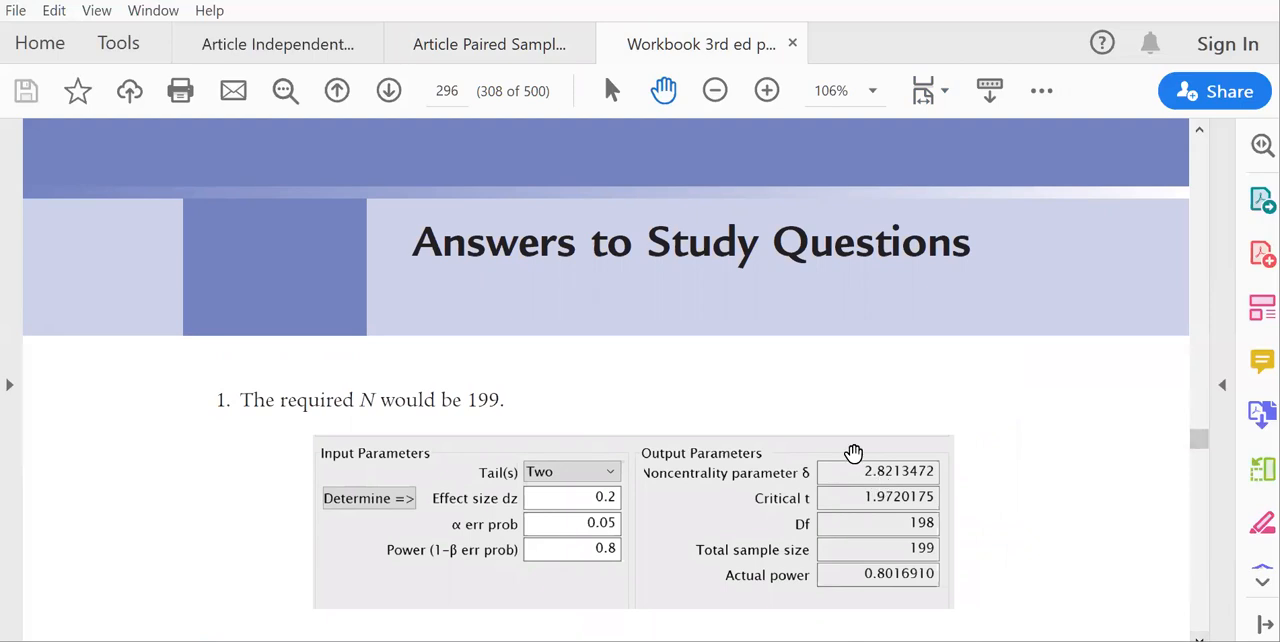
left_click(1197, 610)
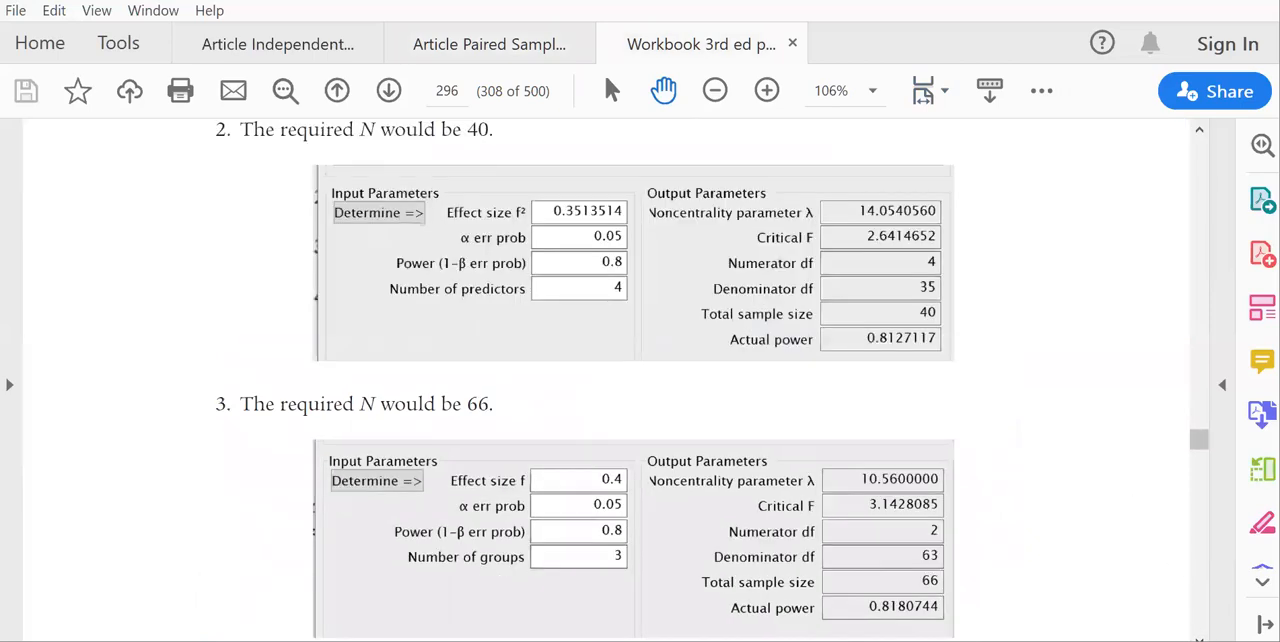
left_click(1197, 610)
left_click(1197, 610)
left_click(1197, 610)
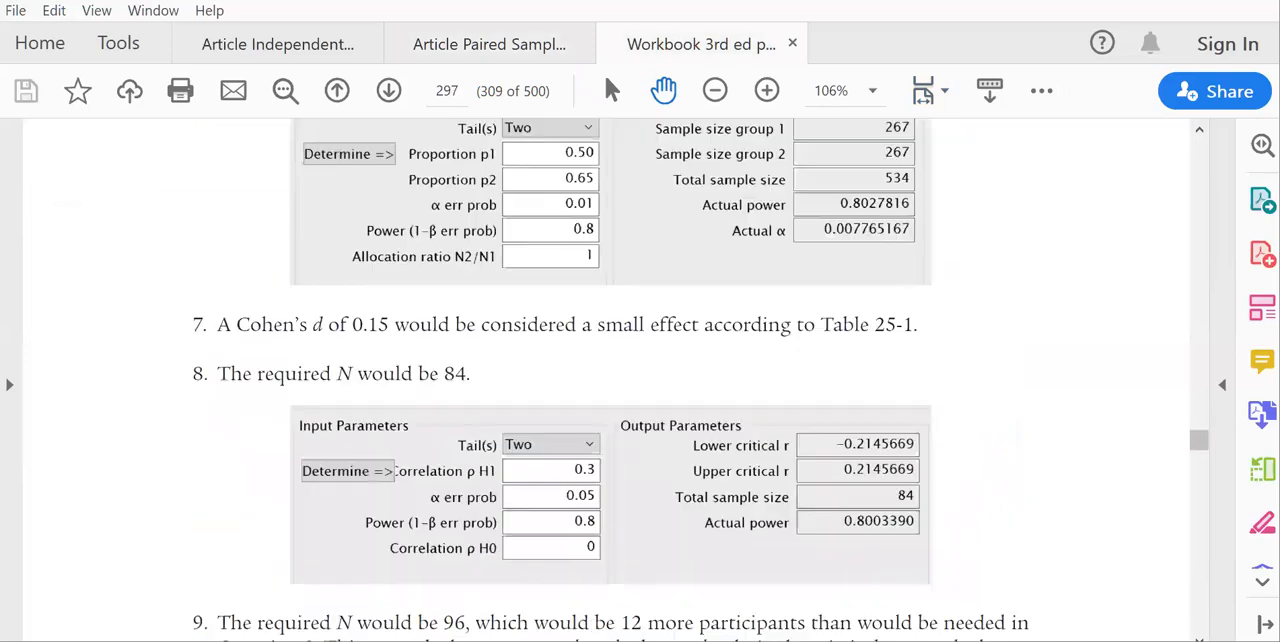
left_click(1197, 610)
left_click(1201, 315)
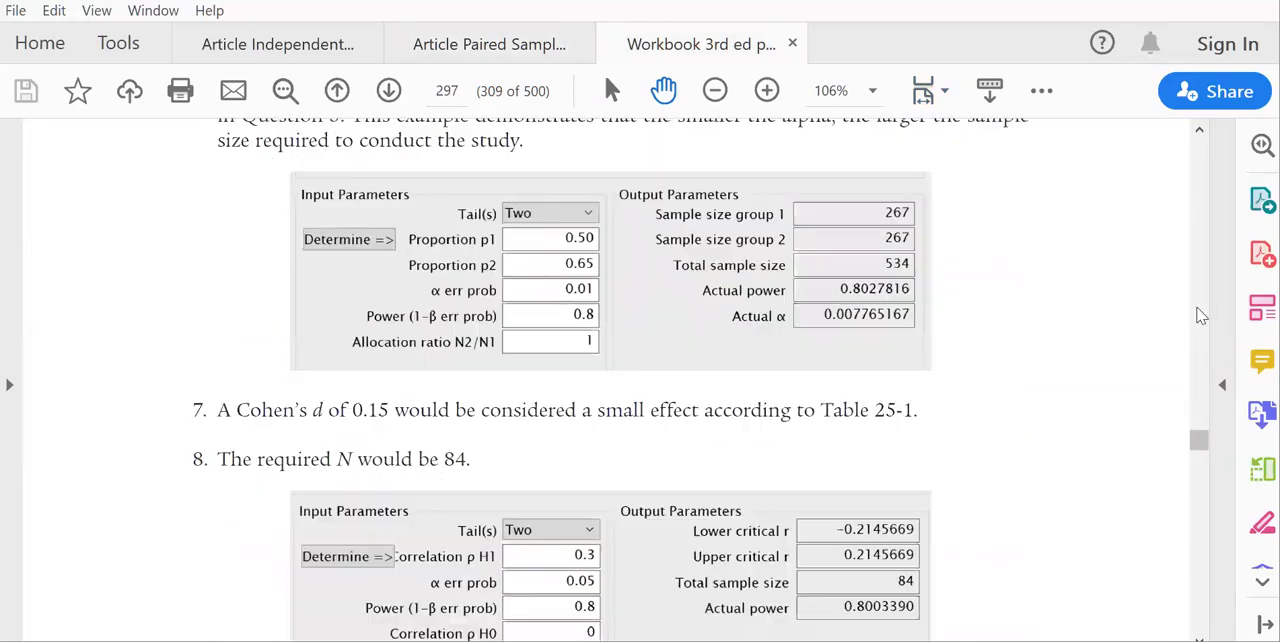
left_click(1201, 315)
left_click(1201, 315)
left_click(1201, 315)
left_click(1201, 316)
left_click(1201, 316)
left_click(1198, 519)
left_click(1198, 519)
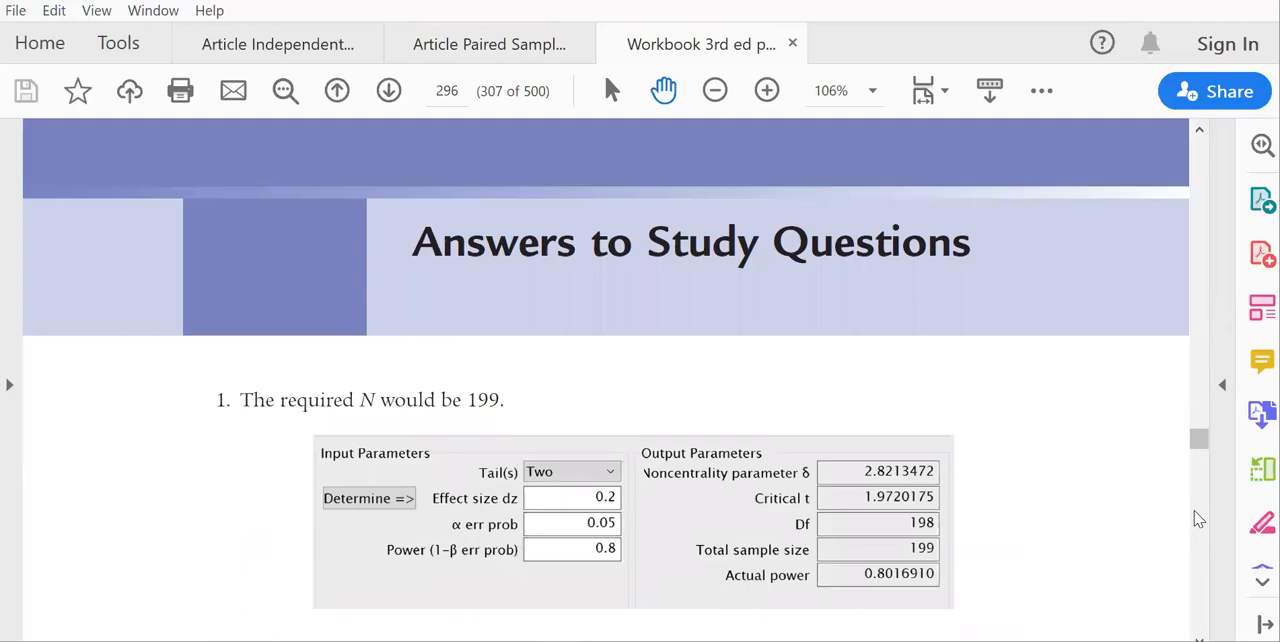